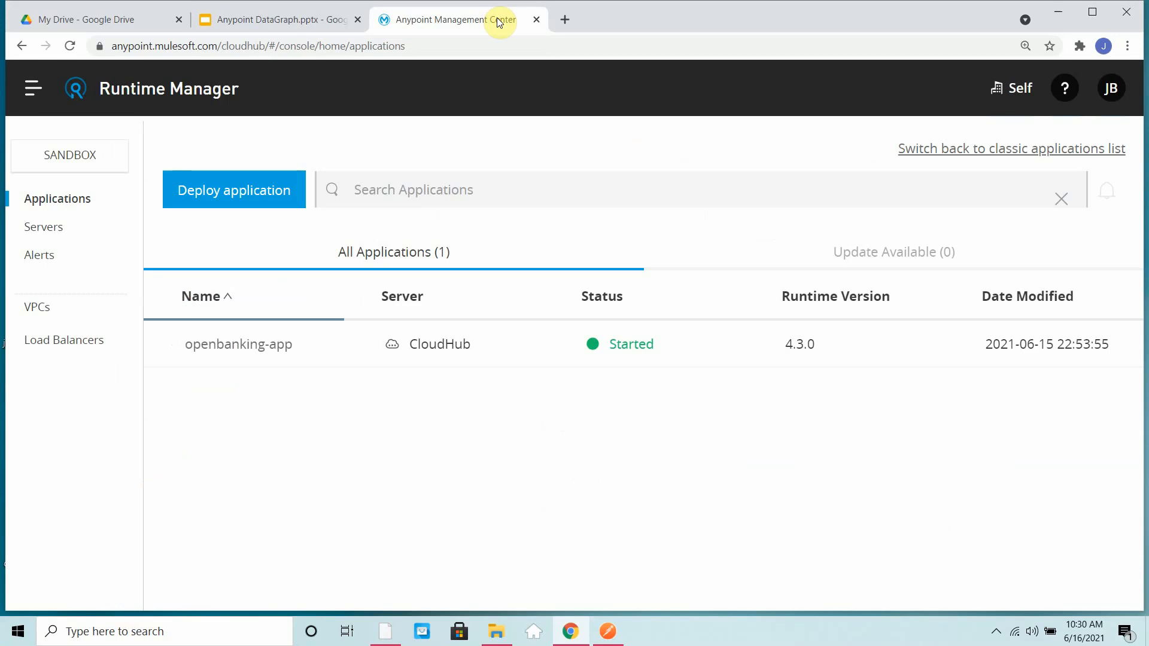
- Open the Open Banking project in Design Center and review the API endpoints listed in its documentation
click(32, 106)
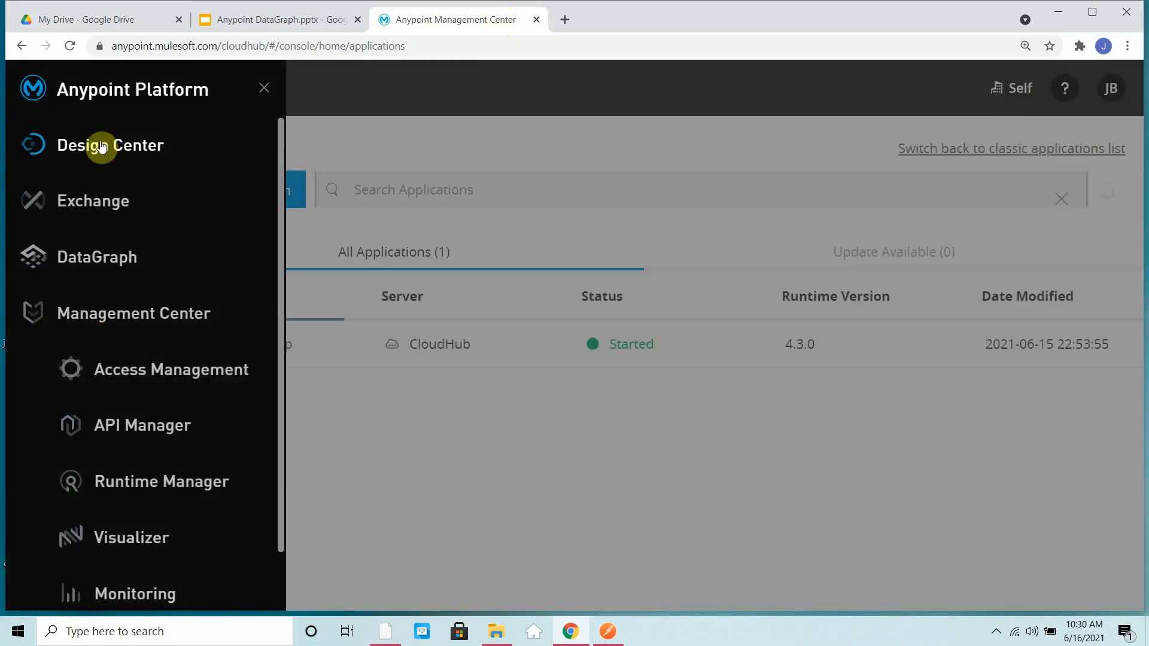
click(102, 146)
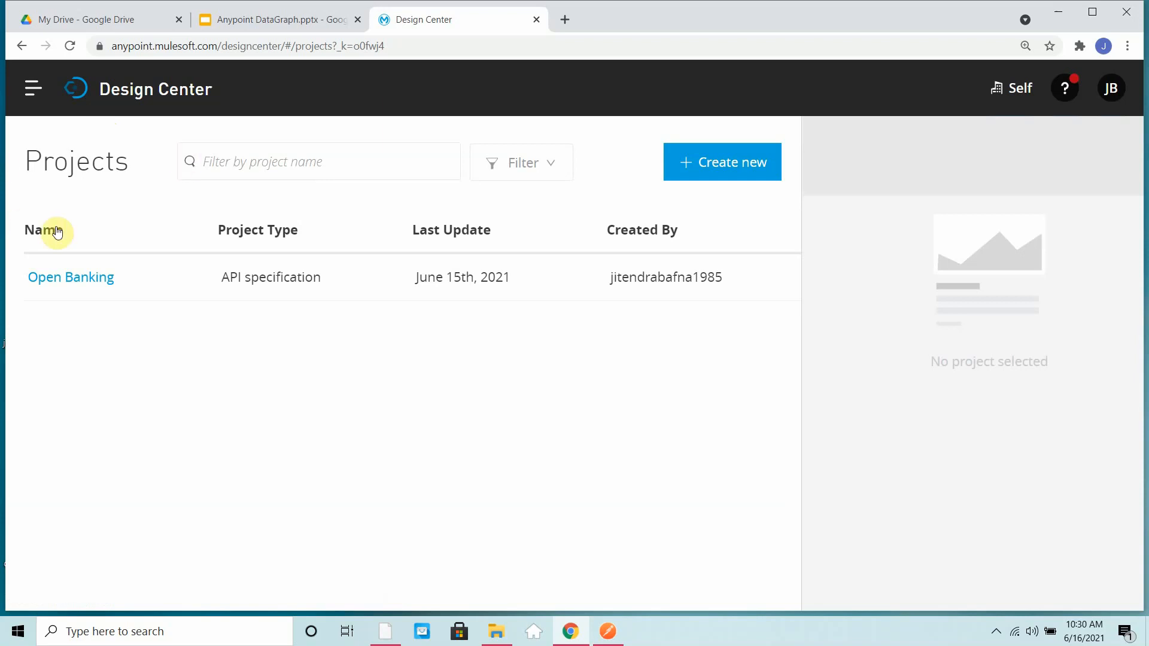
click(79, 287)
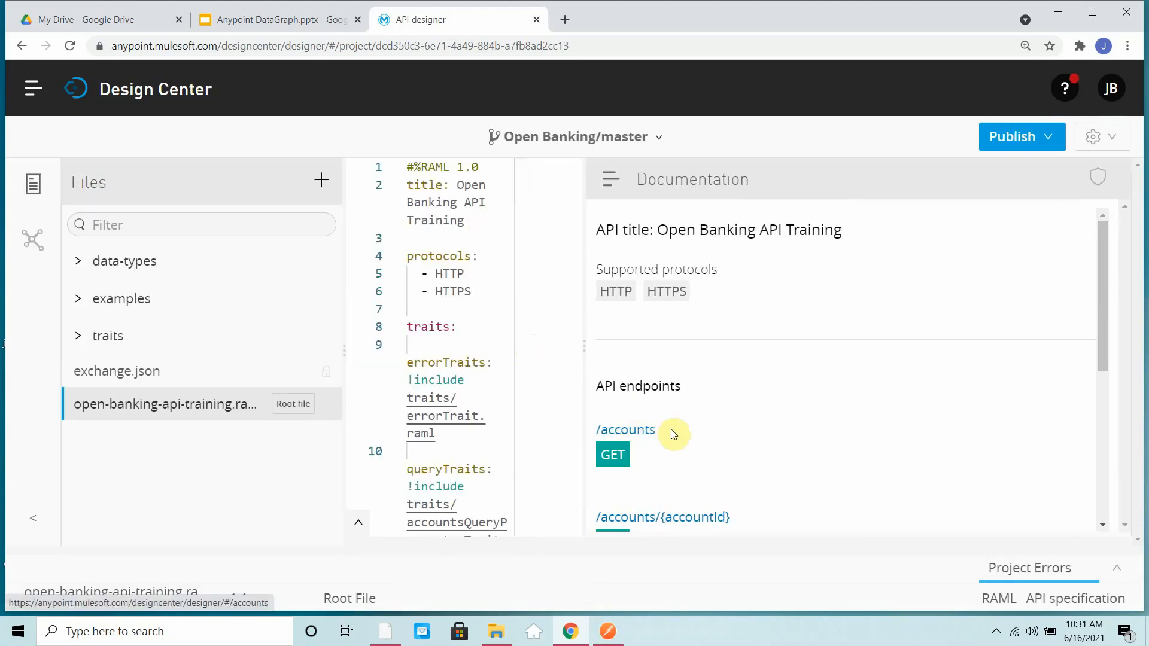
scroll(674, 435, down, 3)
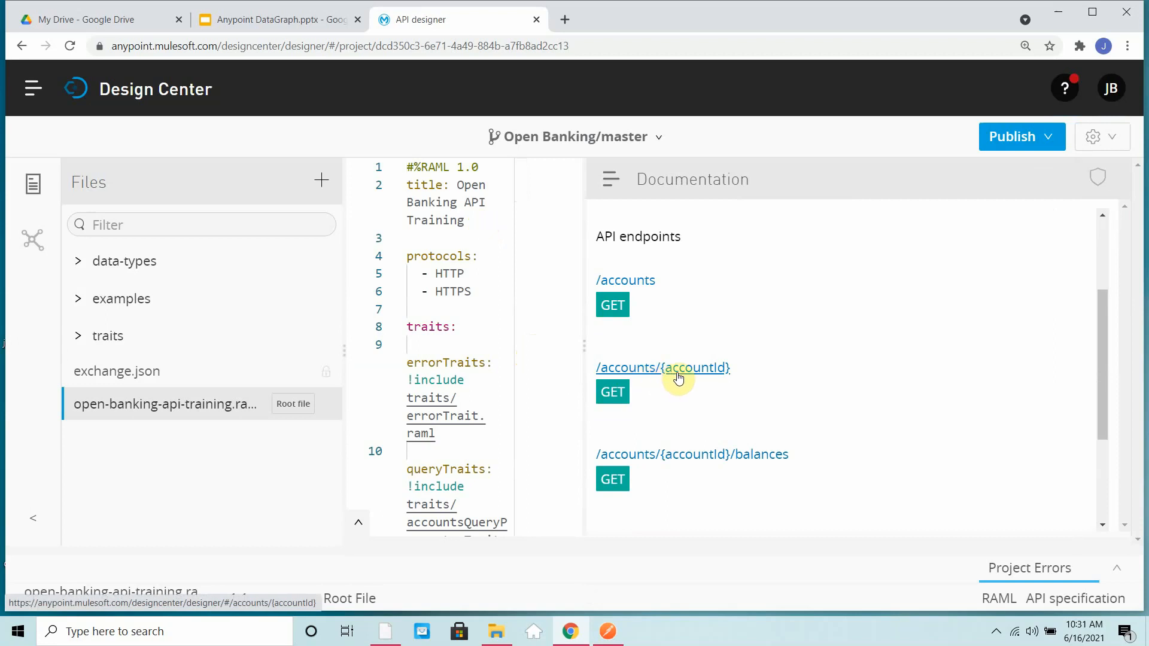
scroll(662, 454, down, 3)
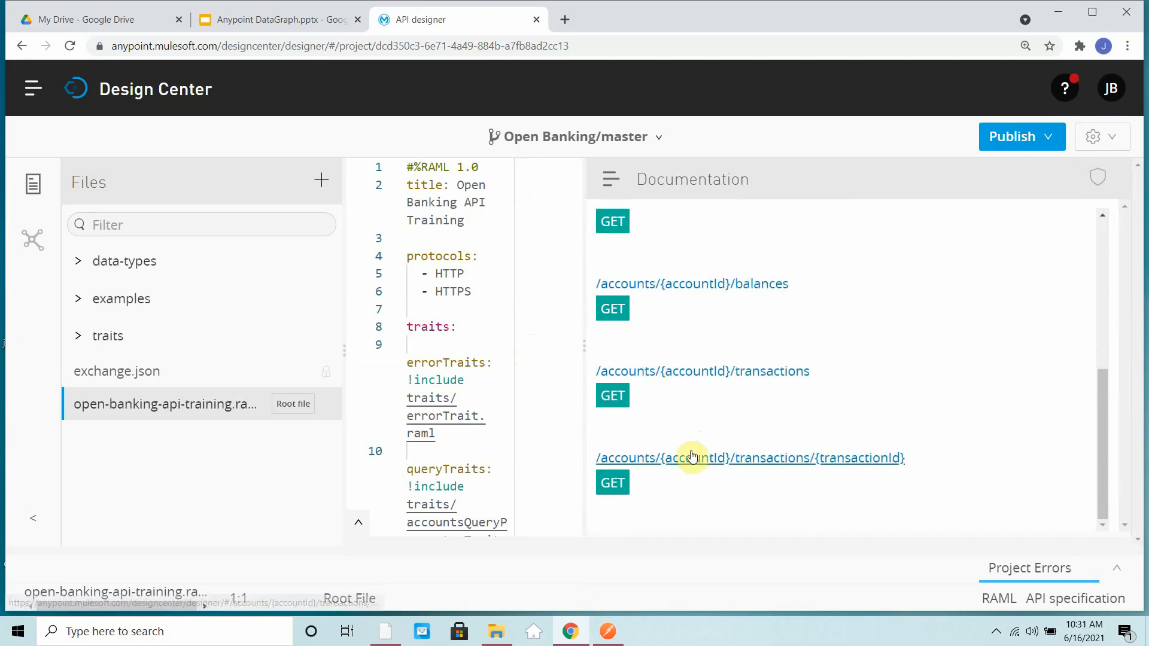
scroll(693, 457, up, 6)
scroll(694, 455, down, 6)
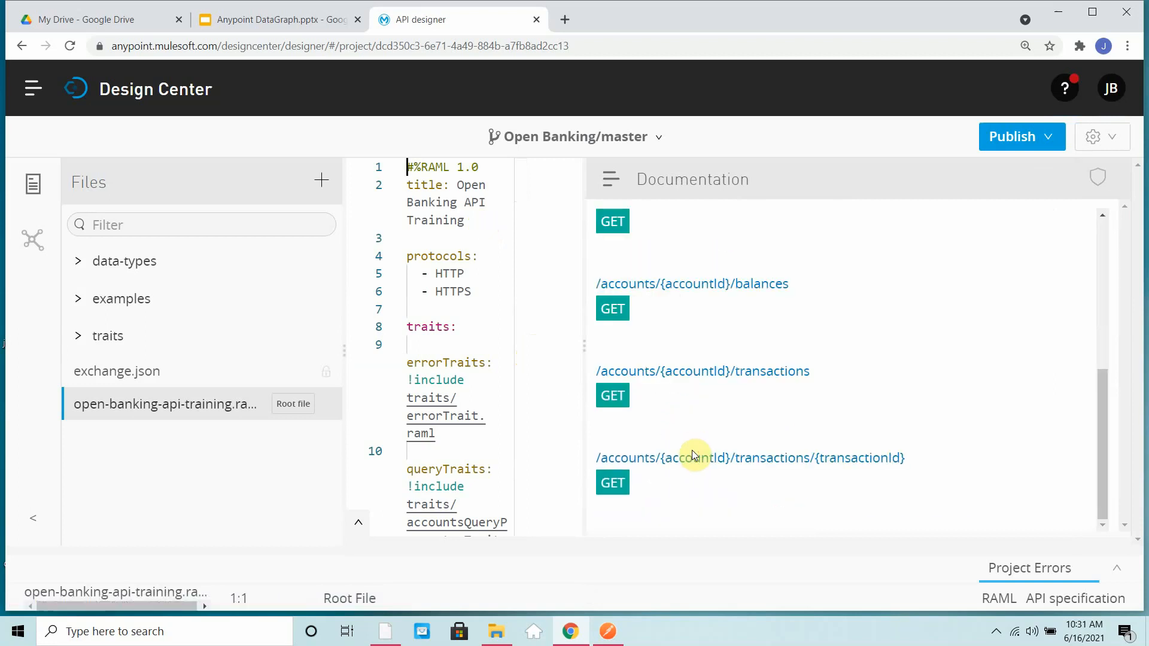
scroll(693, 455, up, 6)
scroll(694, 455, down, 5)
- Widen the code editor and review the accounts, balances and transactions RAML files in the data-types folder
drag(584, 353, 709, 349)
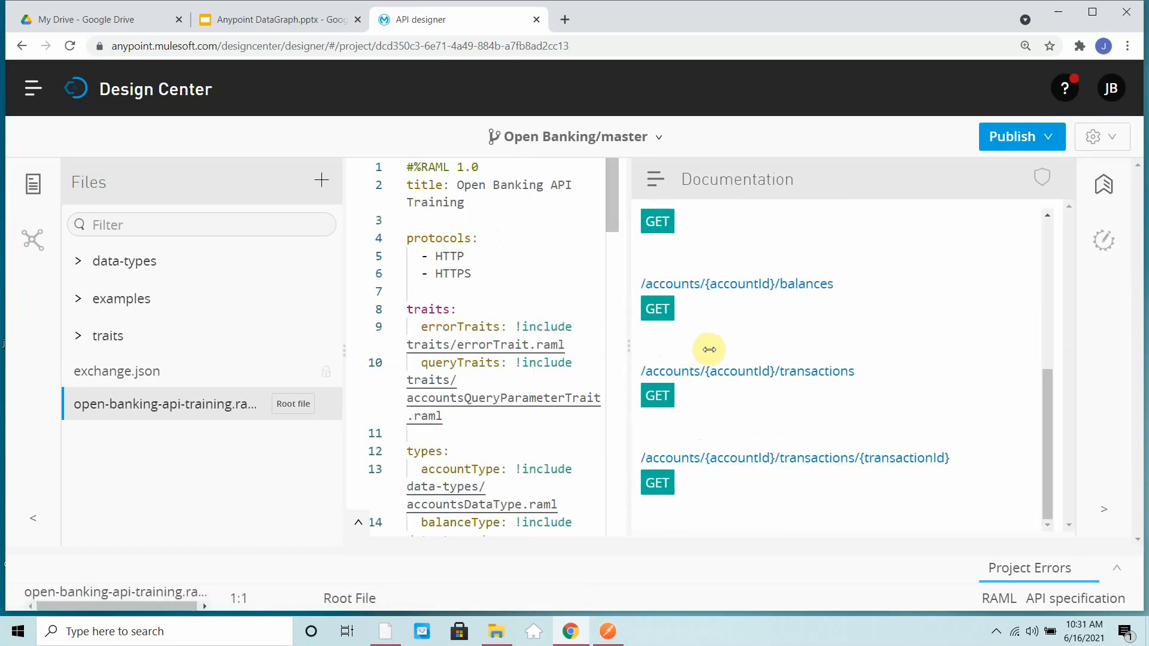
click(84, 261)
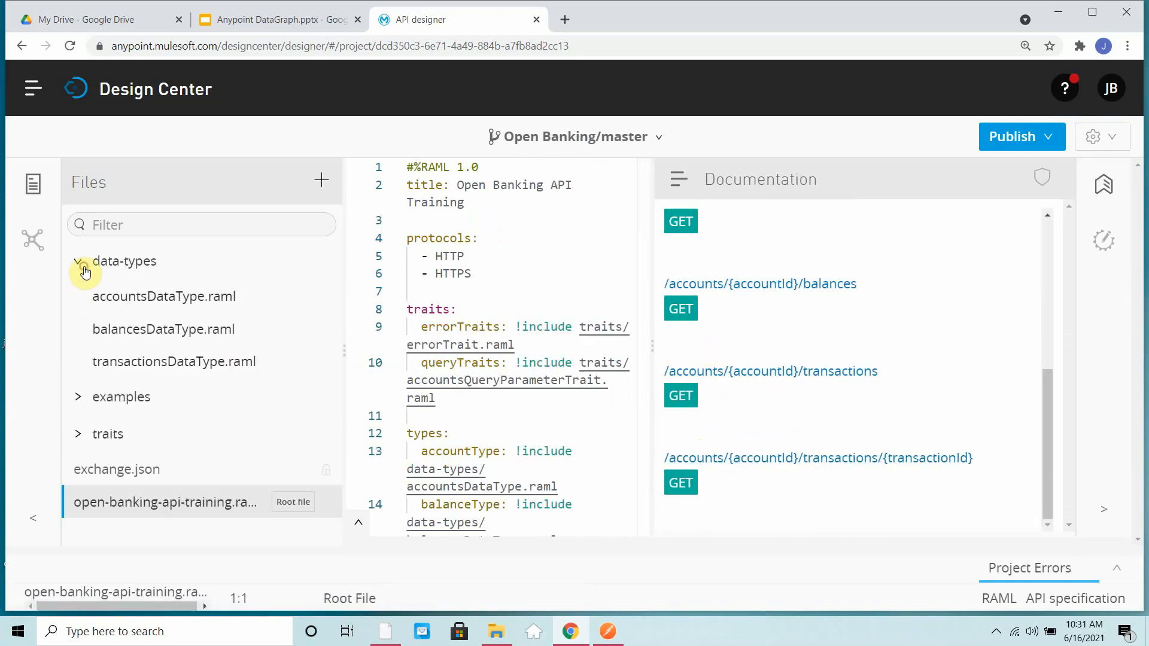
click(144, 297)
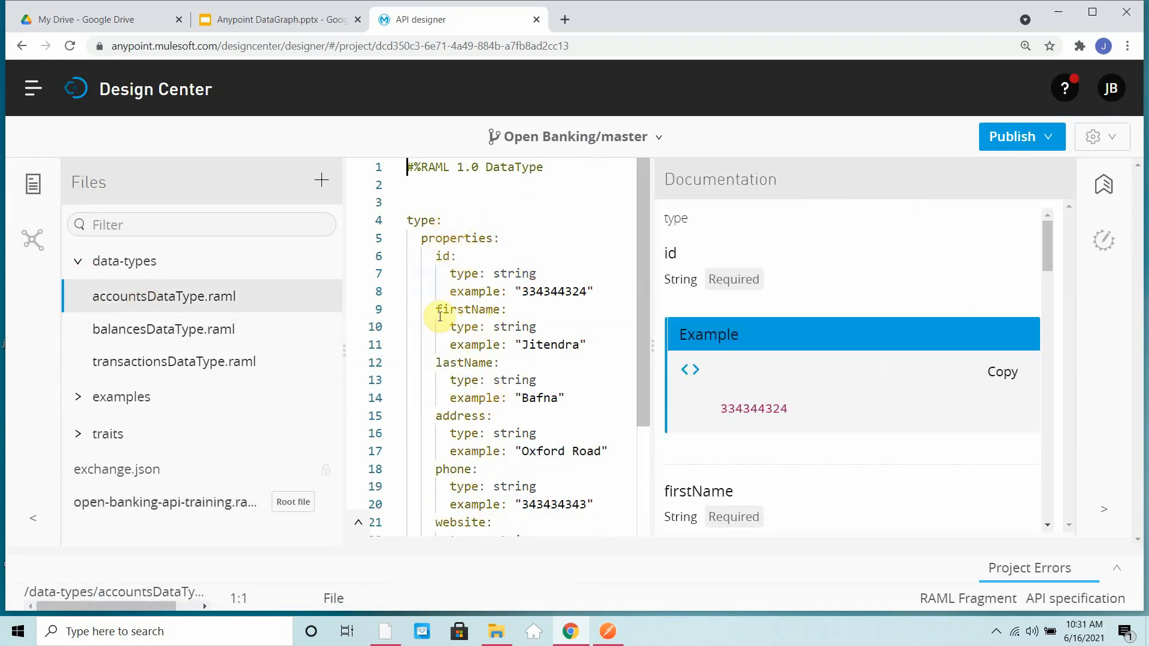
scroll(464, 437, down, 3)
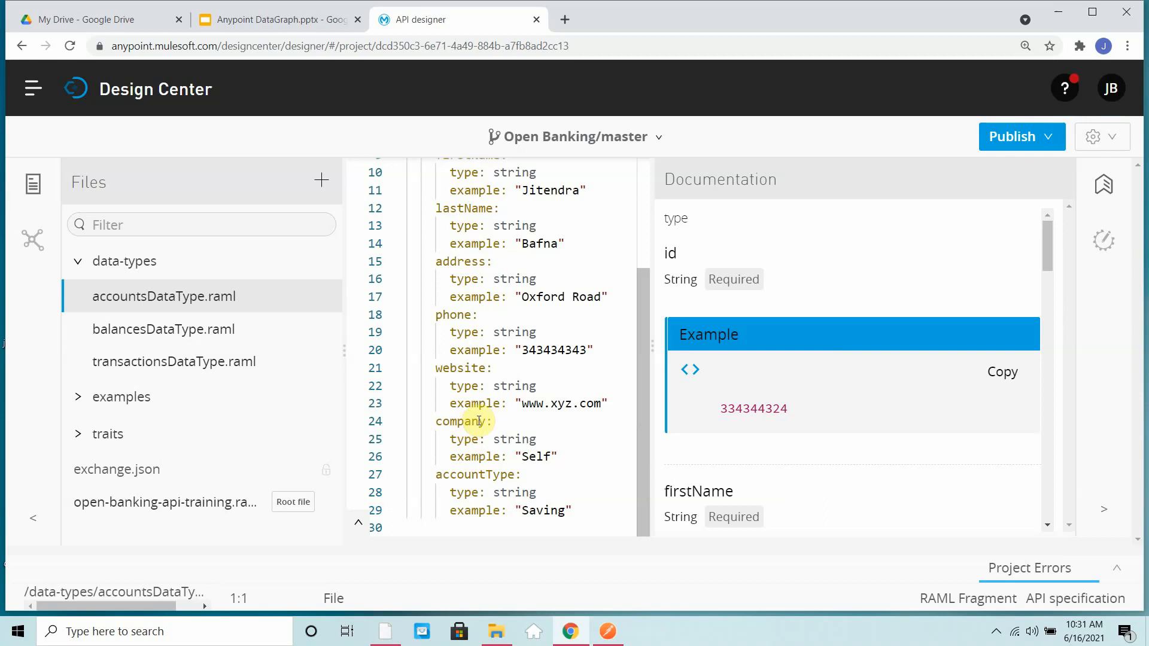
click(229, 336)
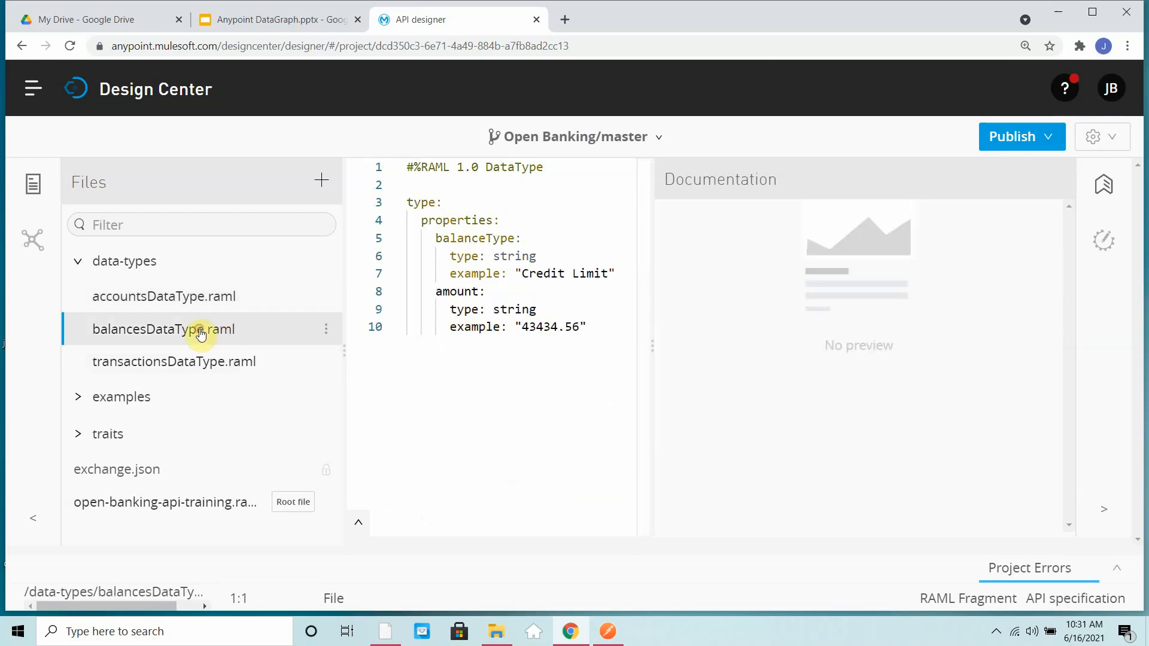
click(203, 371)
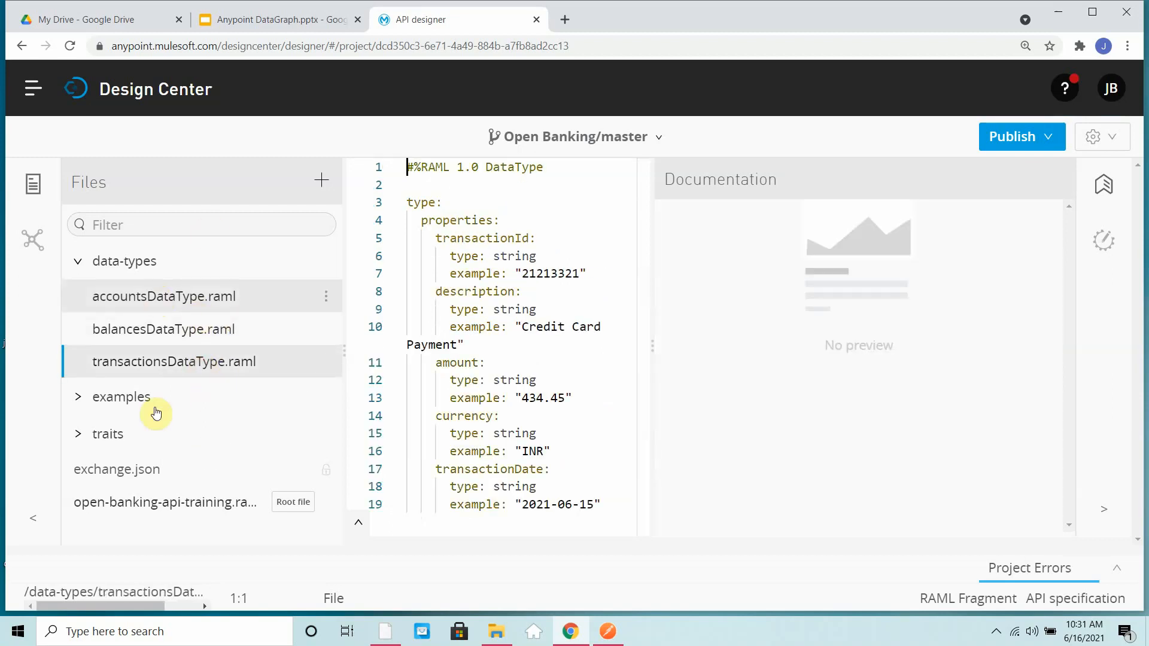
- Open the root open-banking-api-training RAML file in a wider editor and review its resource definitions through /{transactionId}
click(132, 504)
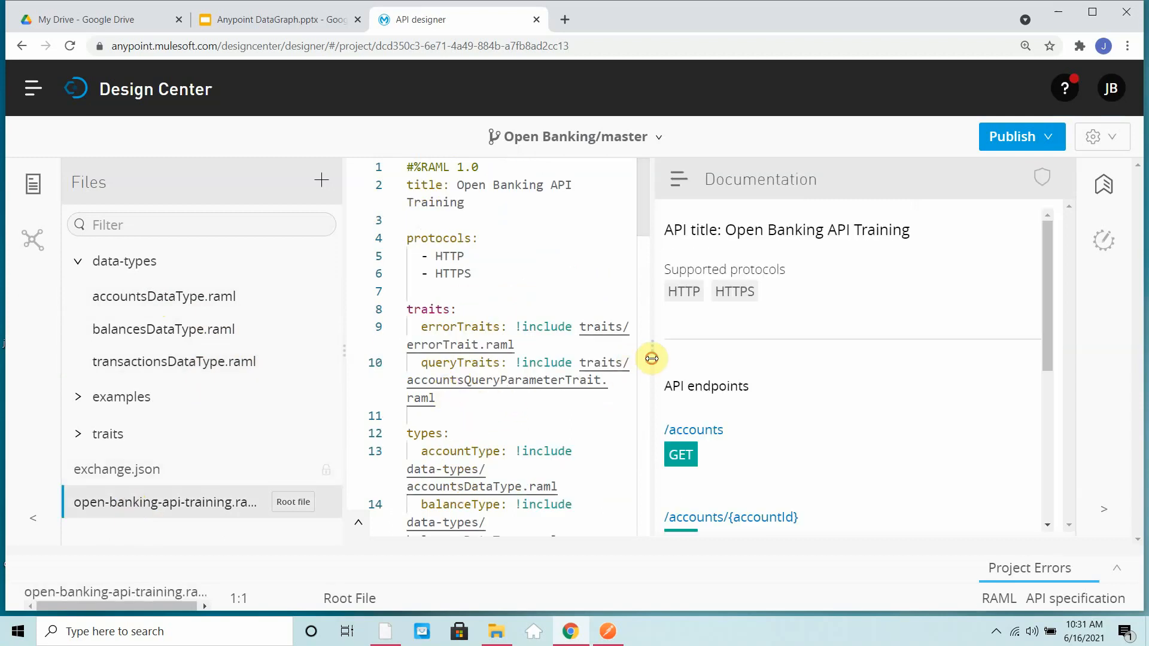
drag(650, 360, 868, 351)
scroll(662, 430, down, 4)
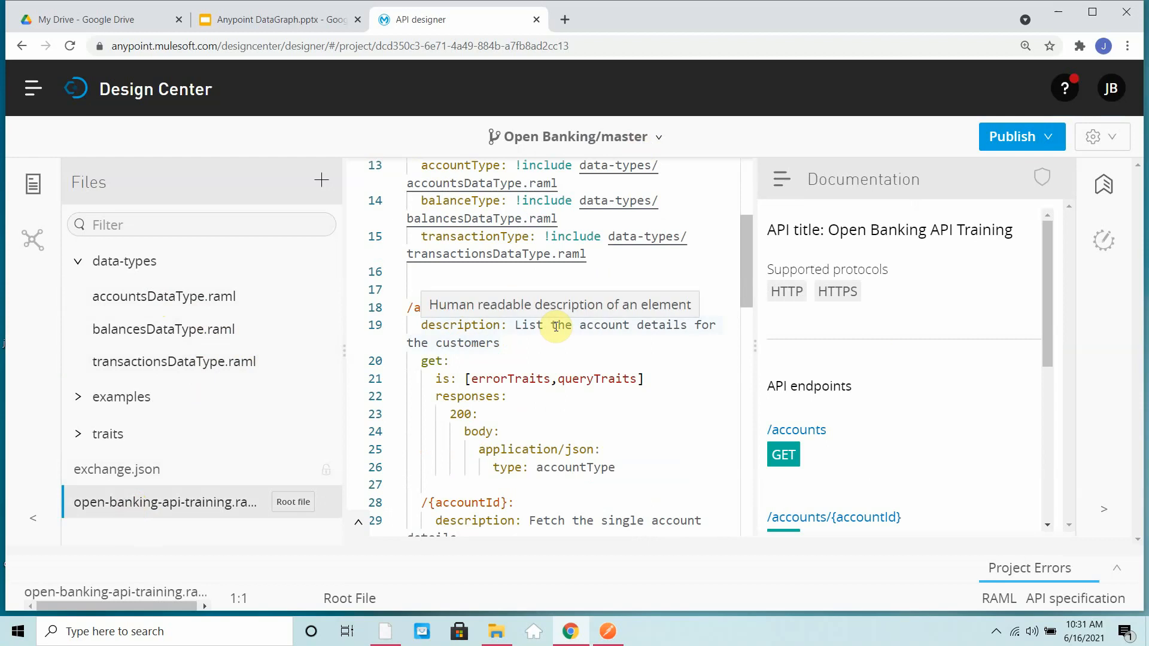
scroll(556, 326, down, 15)
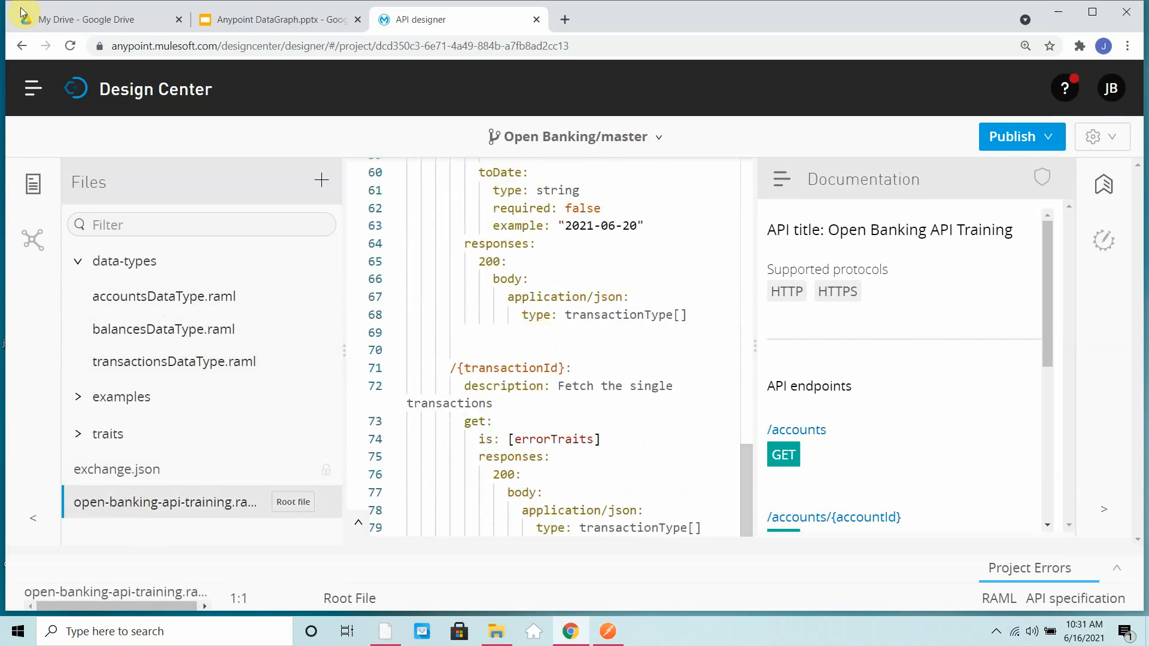
- Open version v1 of the Open Banking API in API Manager and review its settings and requests chart
click(32, 87)
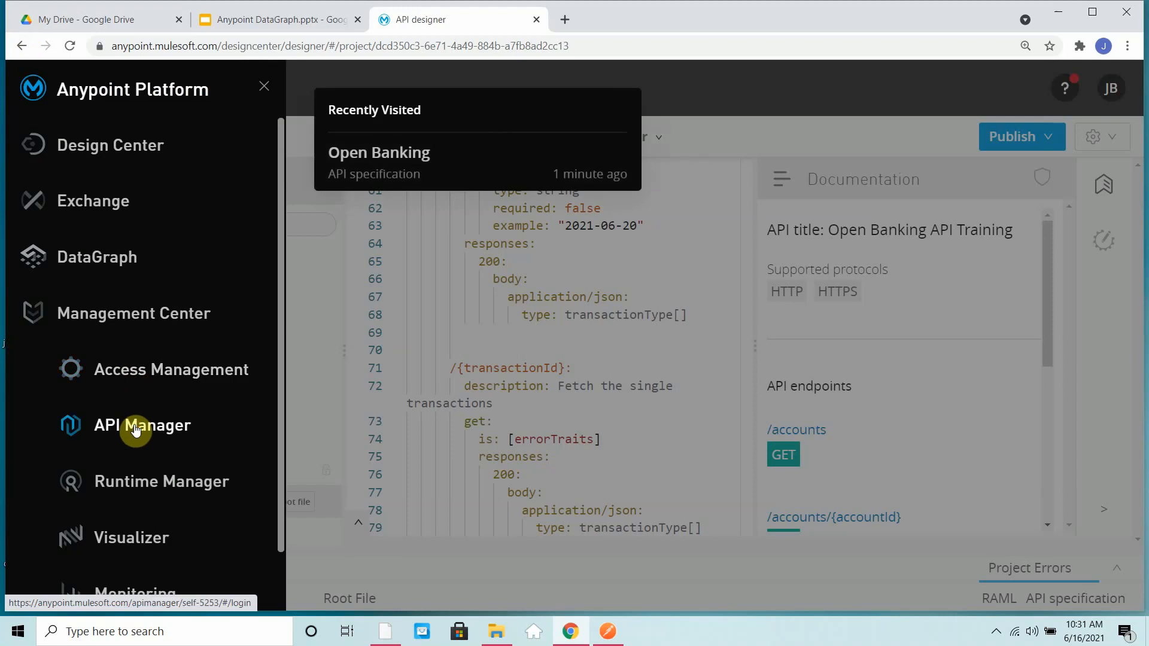
click(135, 430)
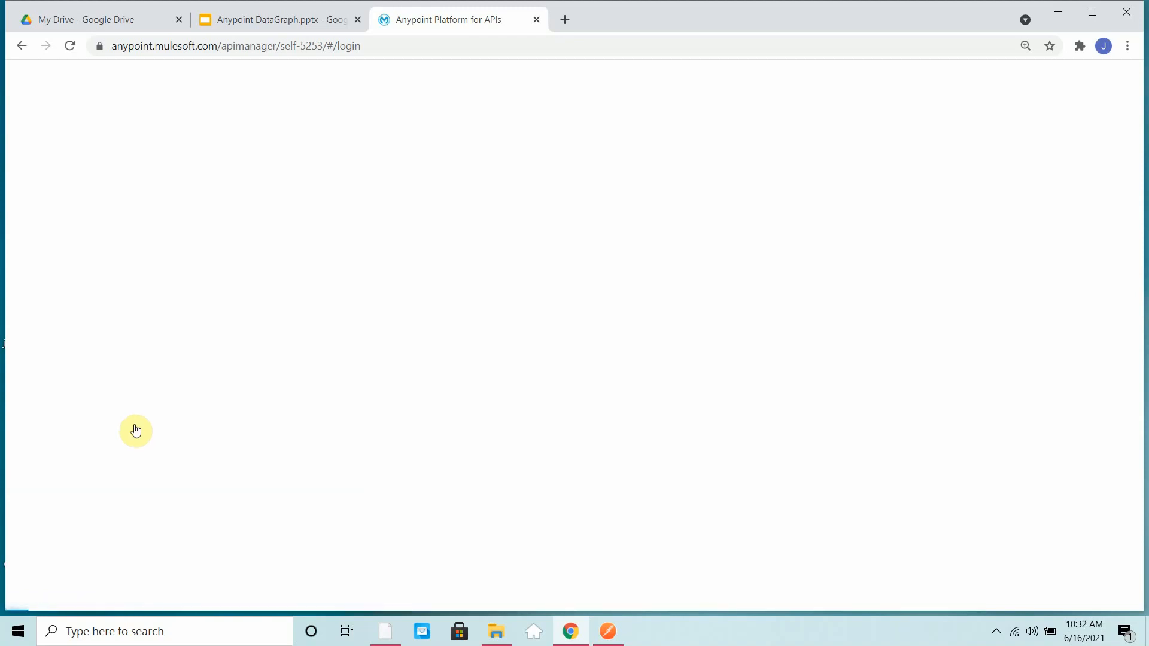
click(168, 267)
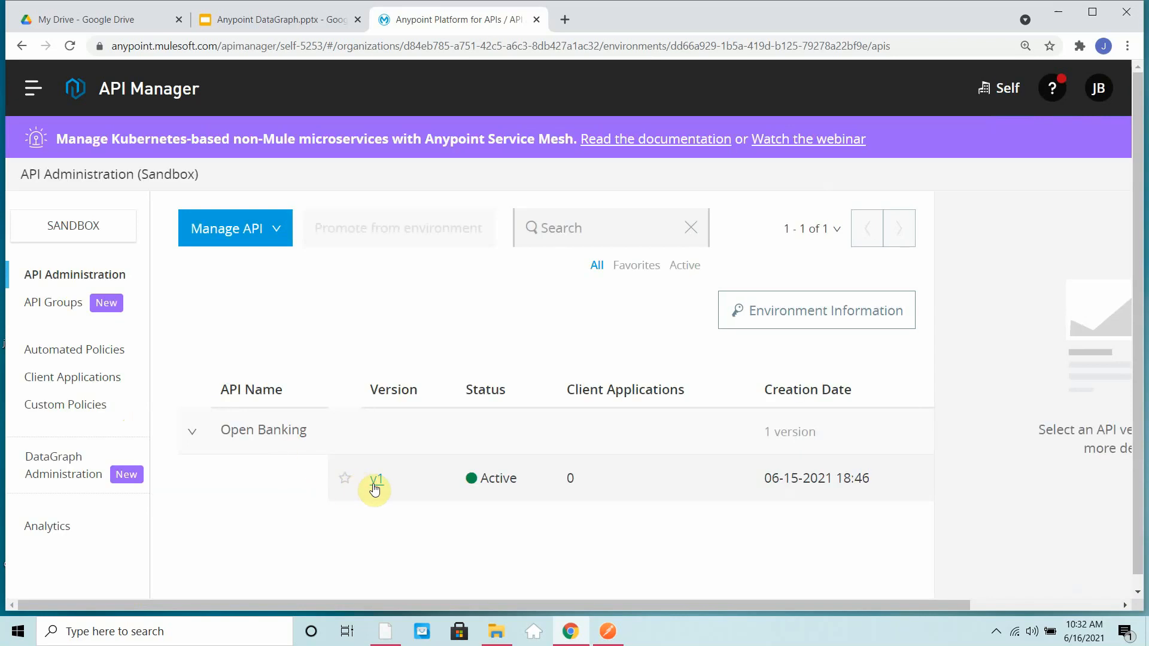
click(529, 478)
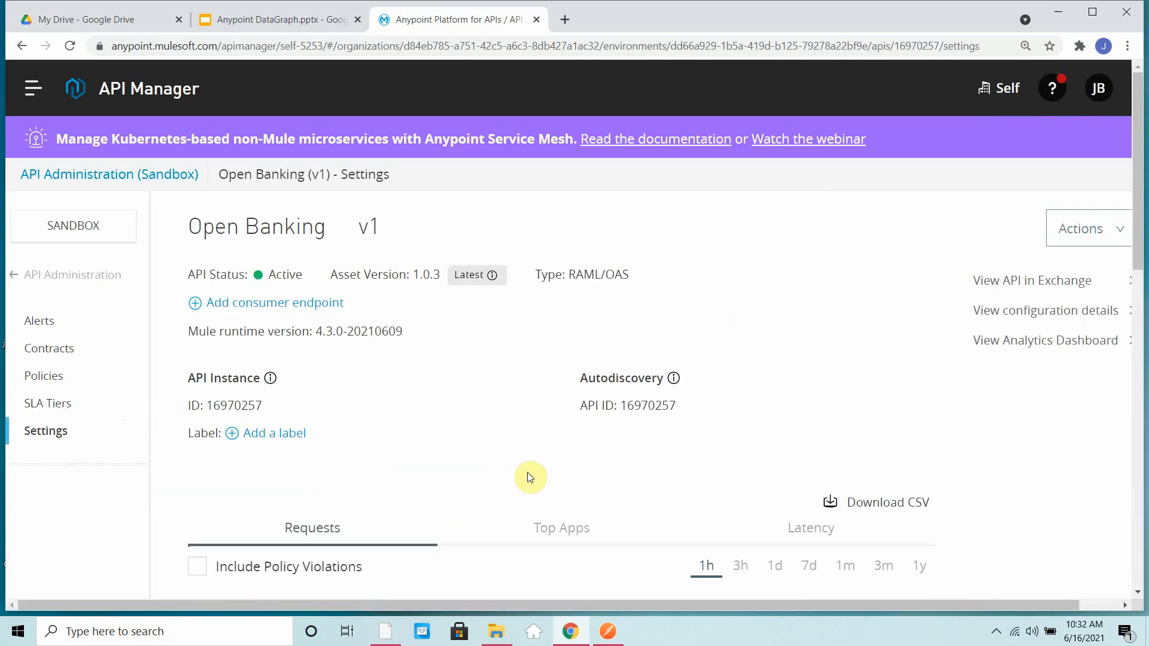
scroll(362, 359, down, 5)
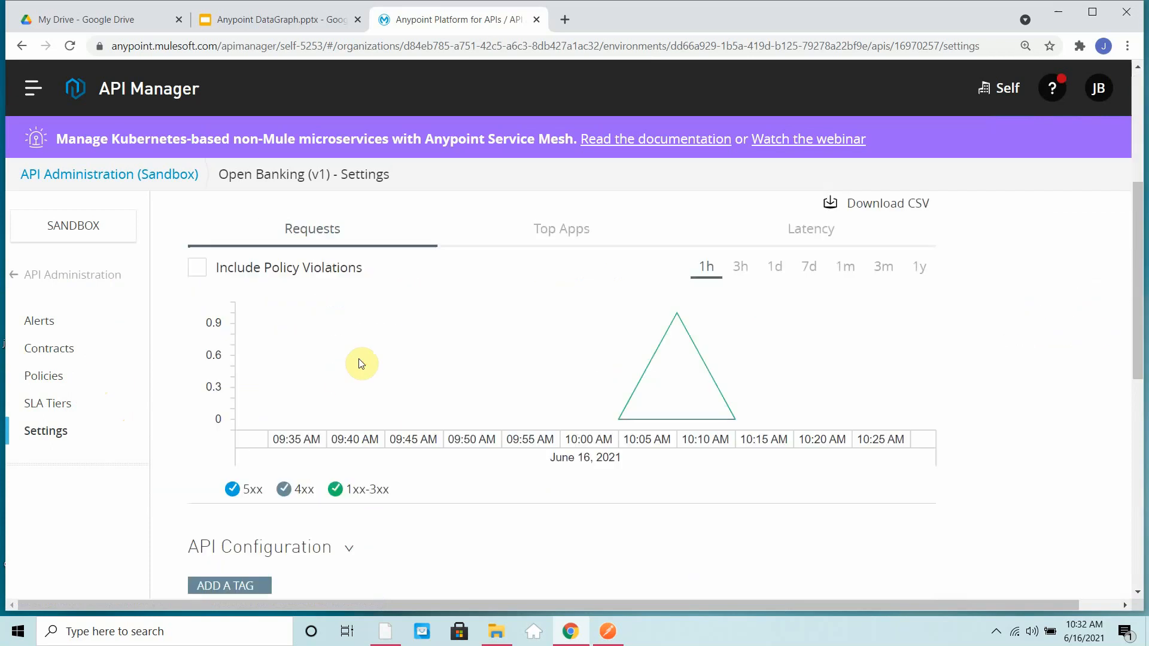
scroll(362, 362, up, 5)
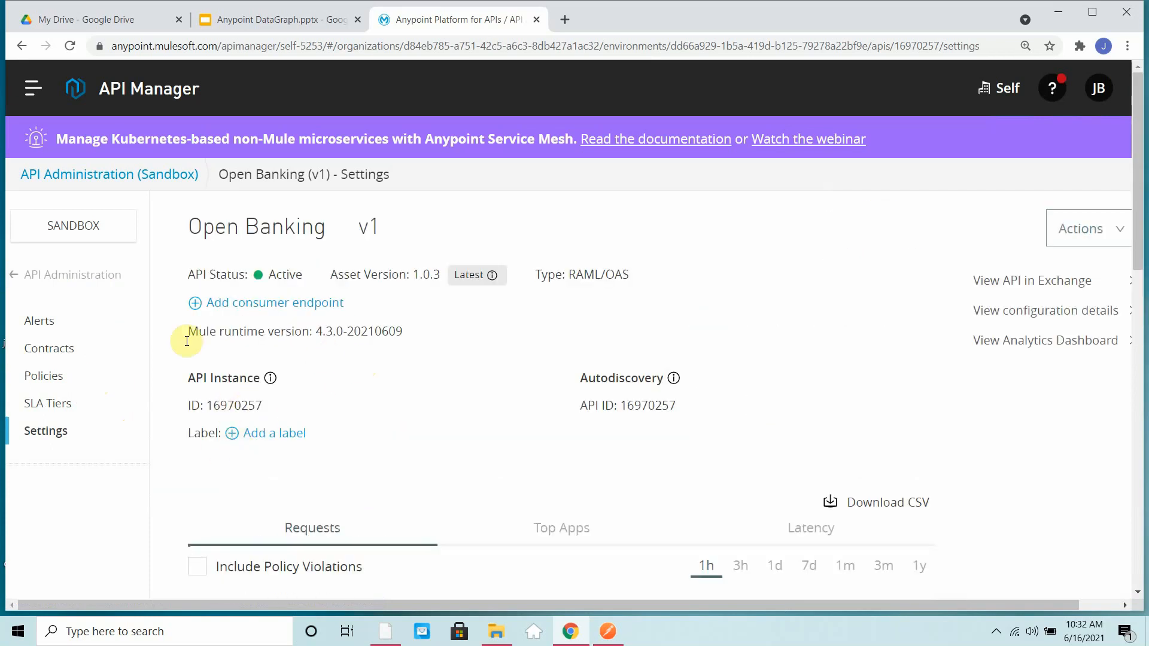
- Open the openbanking-app details in Runtime Manager and copy its App url
click(32, 97)
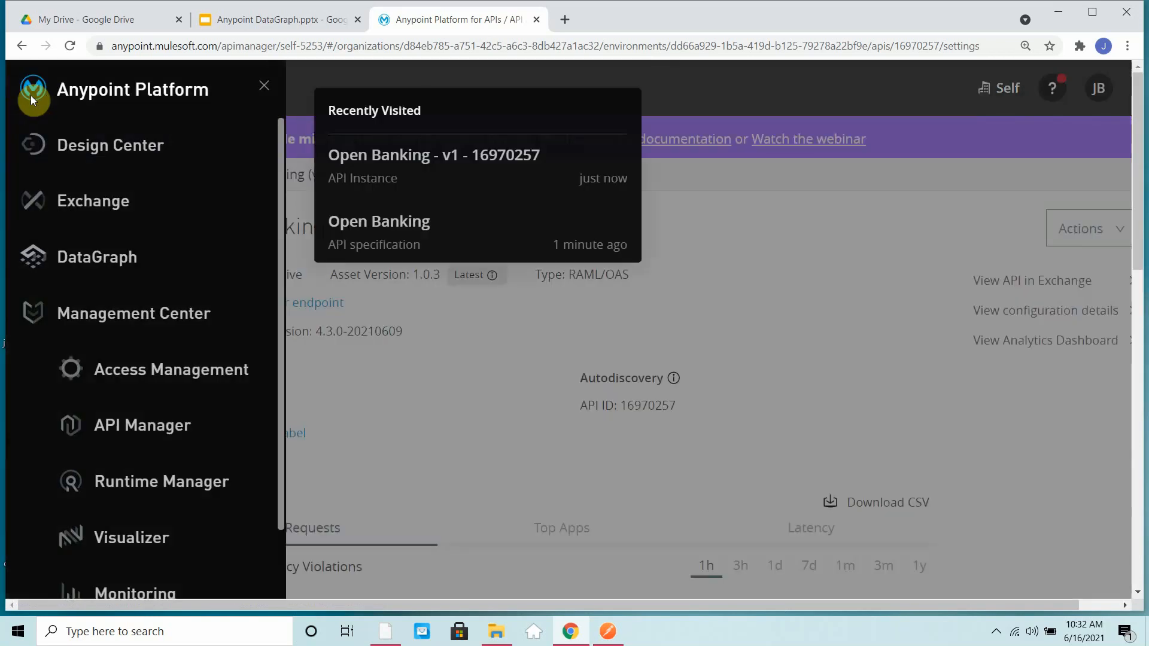
click(176, 486)
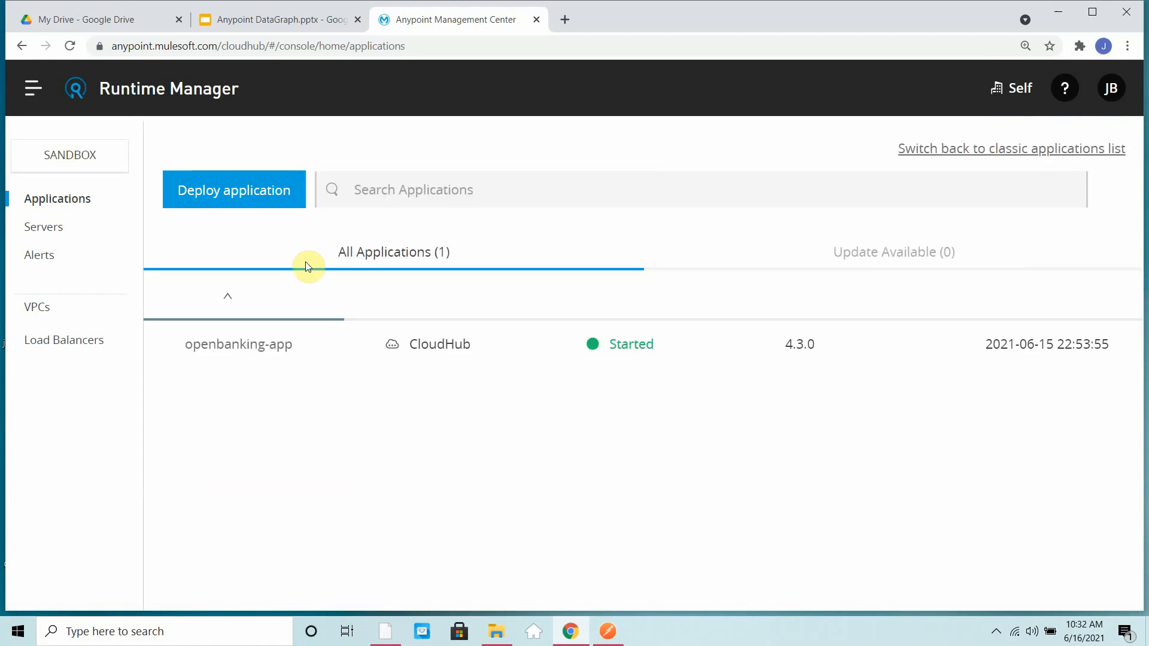
click(273, 358)
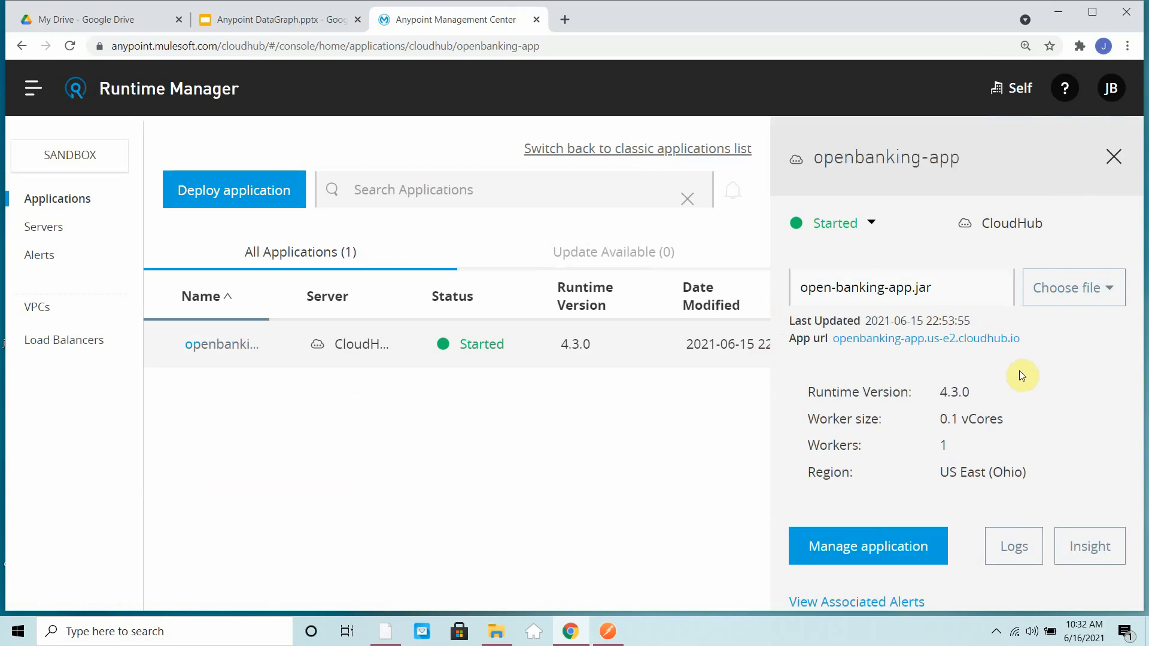
drag(1022, 340, 835, 342)
key(ctrl+c)
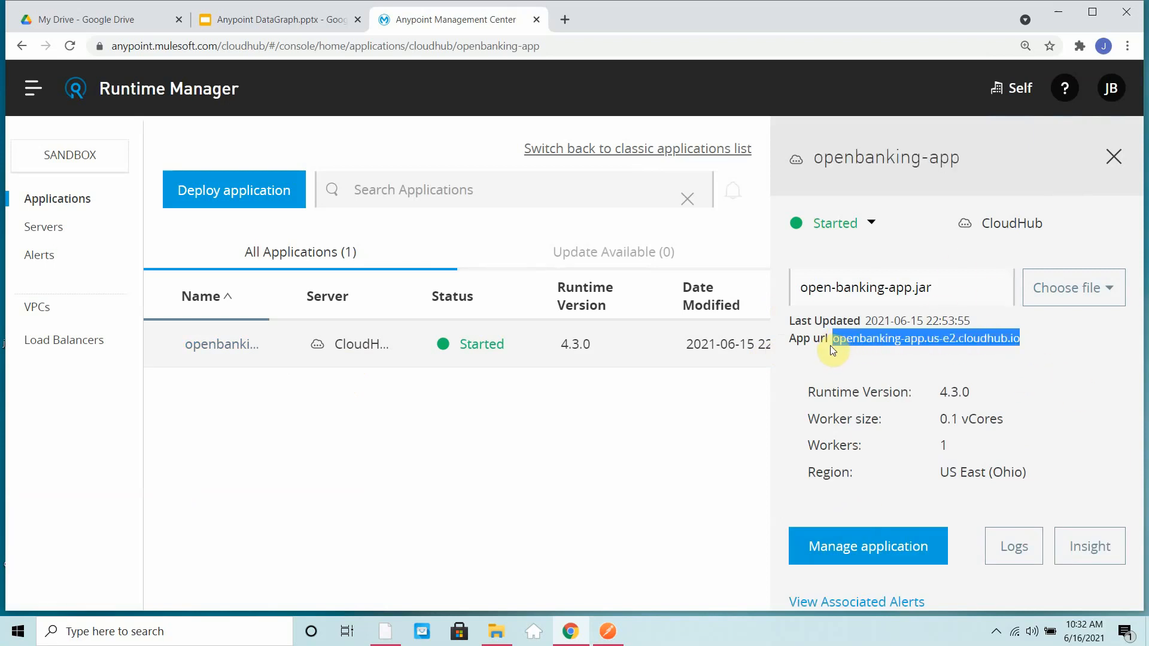
click(610, 633)
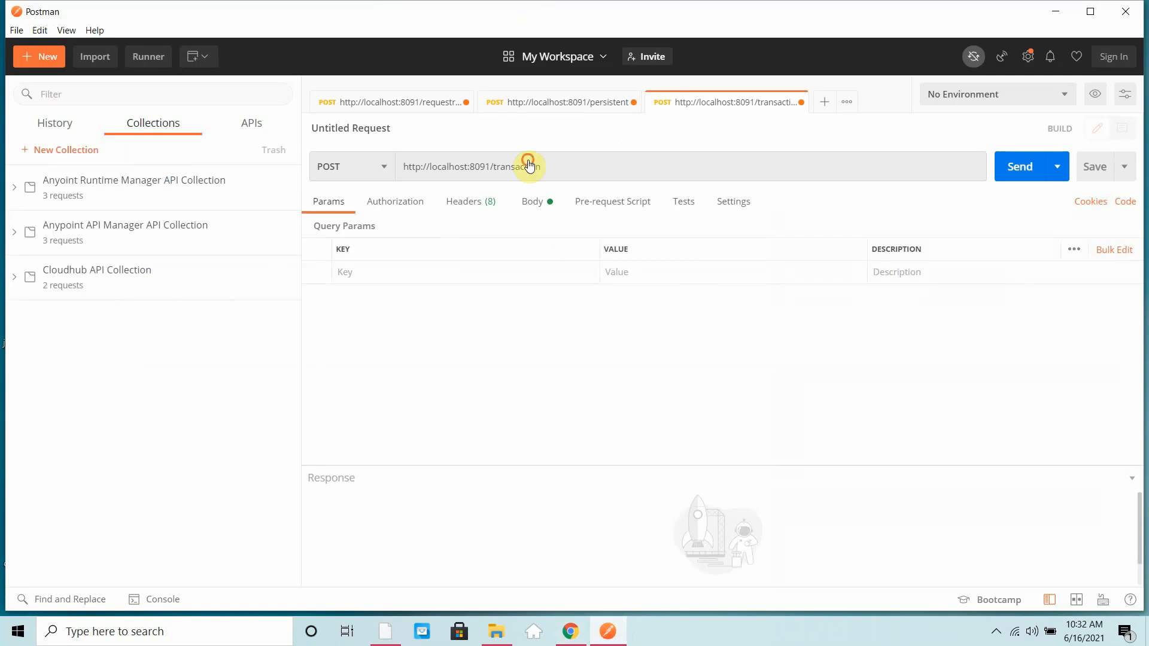
click(529, 161)
triple_click(529, 162)
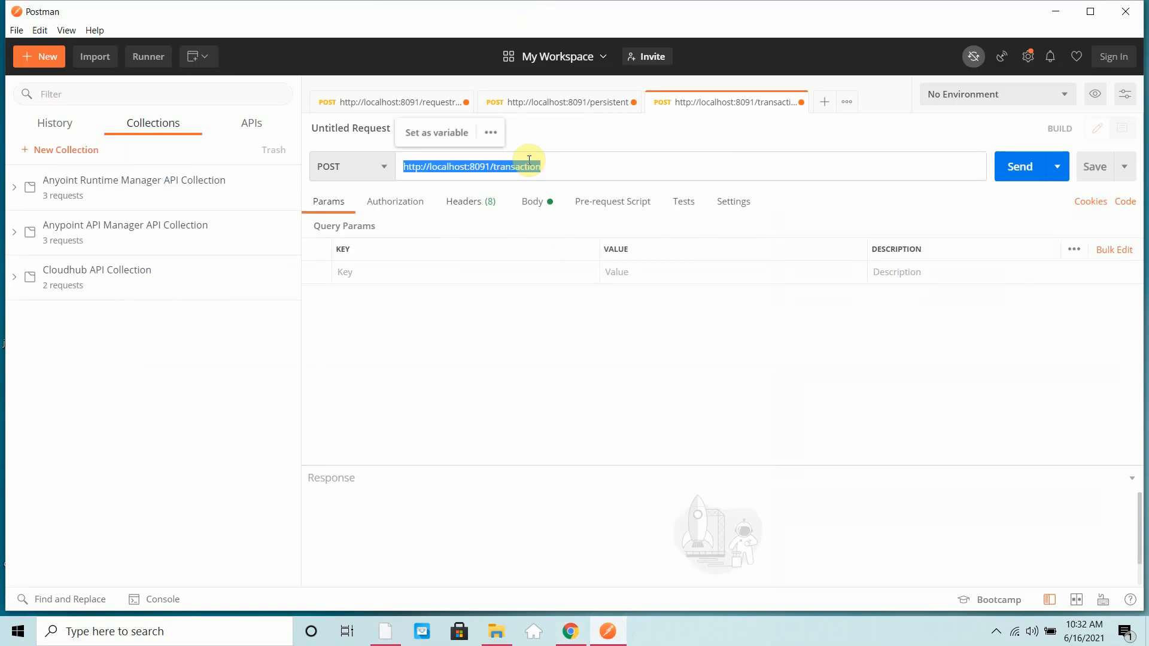
text(http)
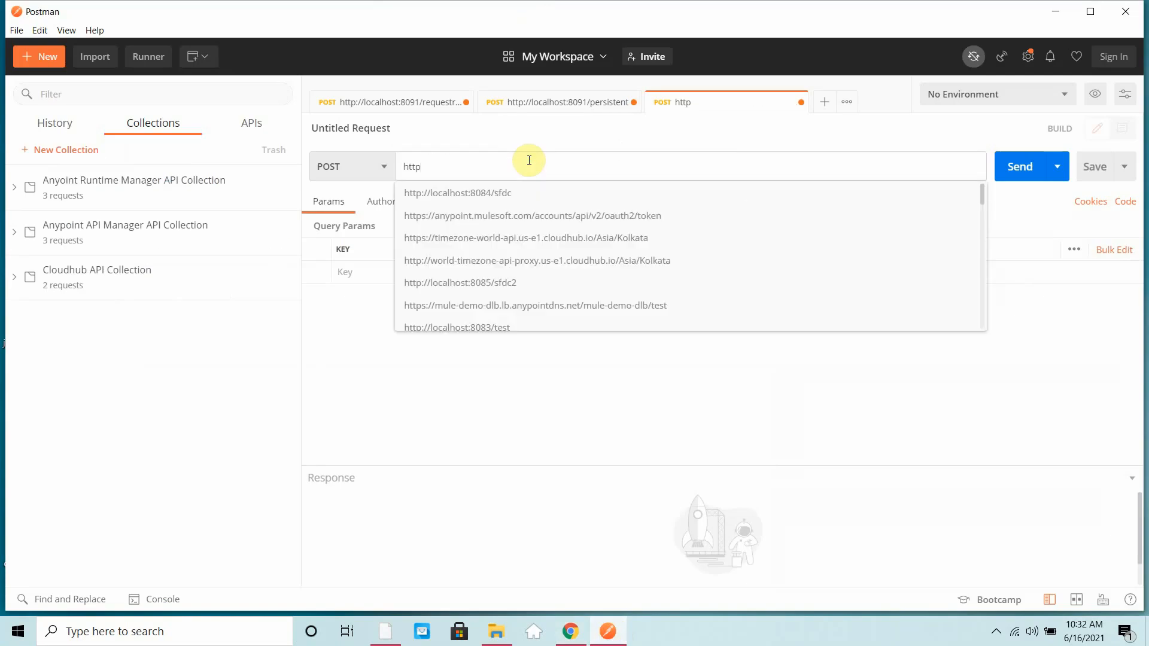
text(://)
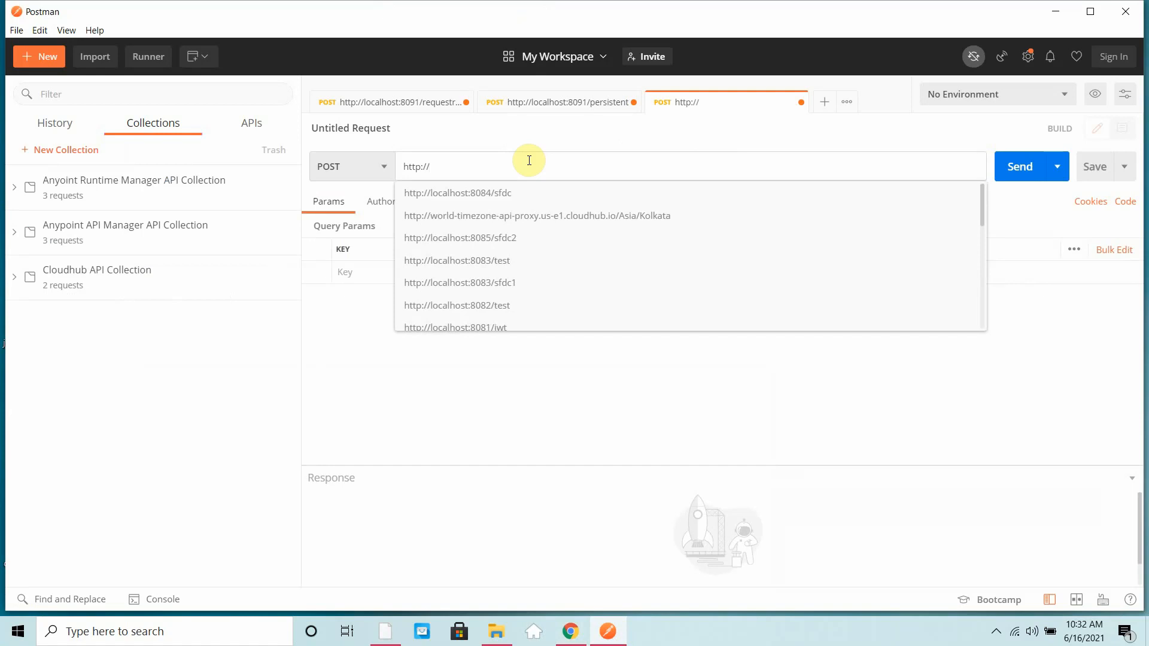
key(ctrl+v)
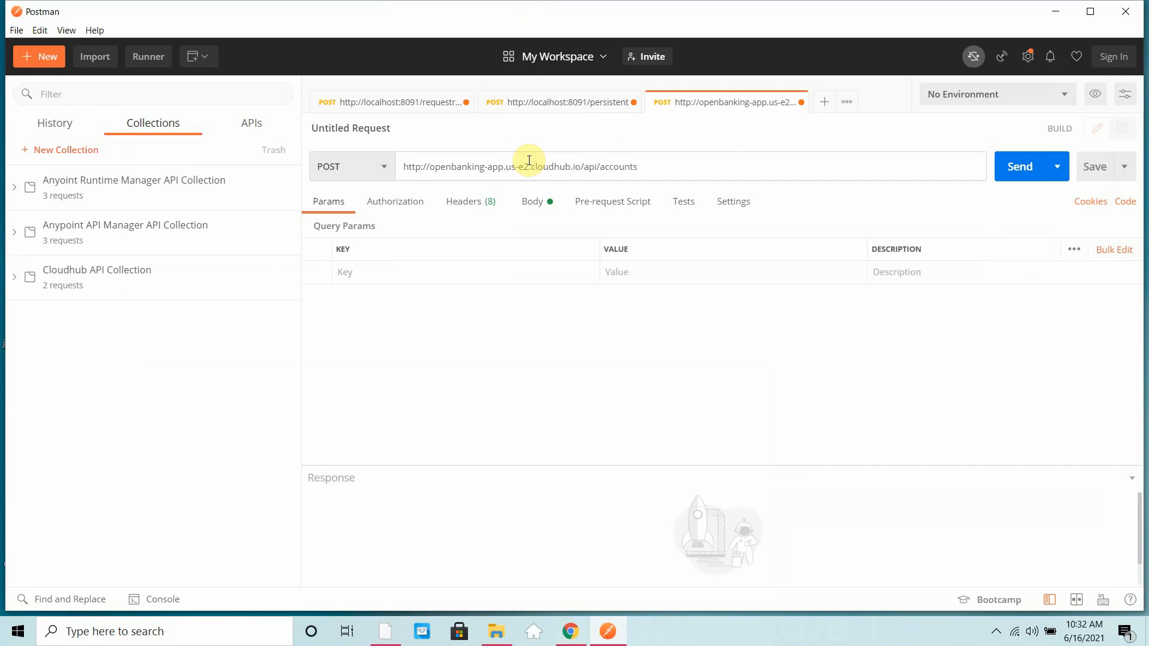
- Add a customerId query parameter holding the customer's ID number to the accounts request URL
text(customerID=)
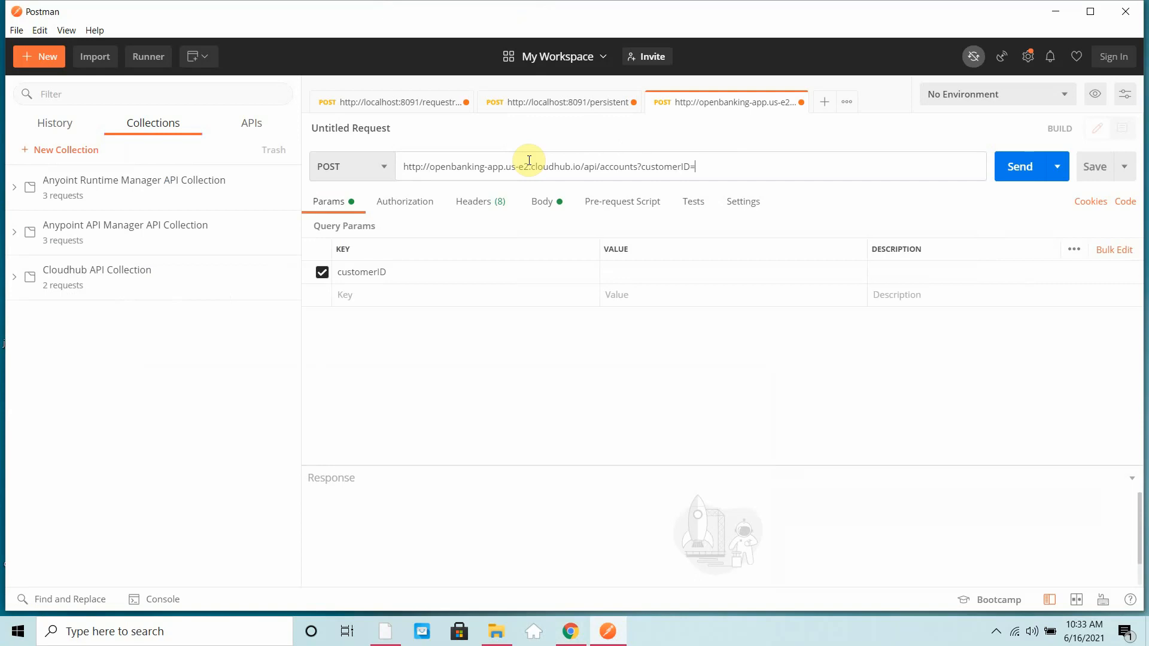
text(213221332)
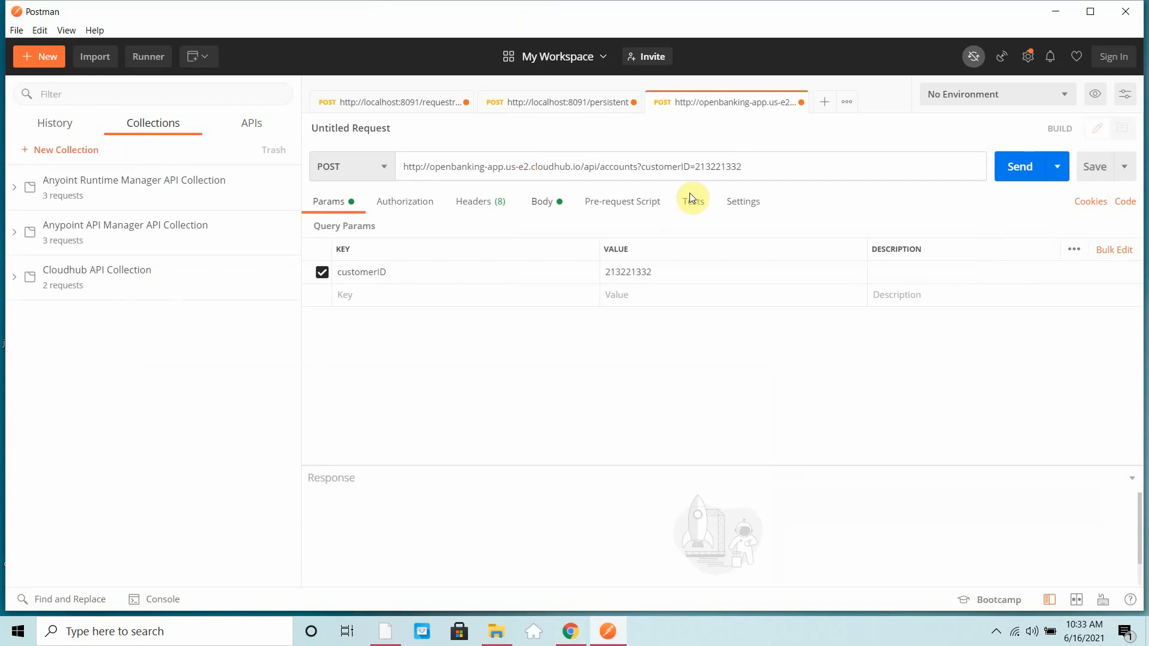
key(BackSpace)
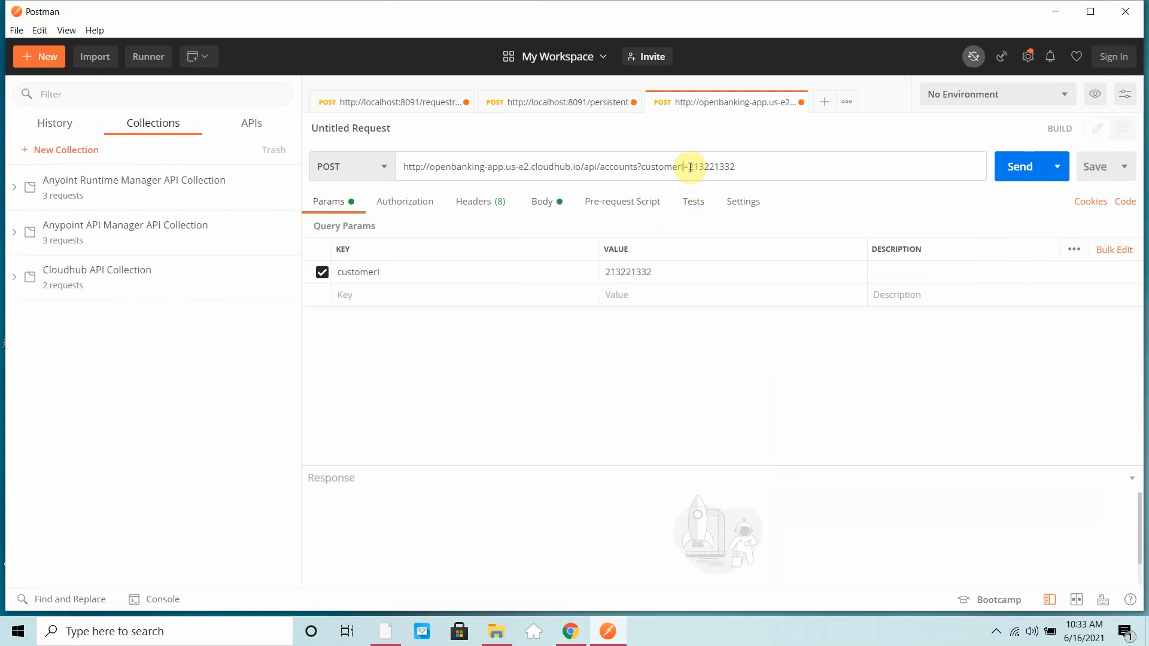
text(d)
- Try sending the accounts request as POST, and change its method to GET
click(1039, 166)
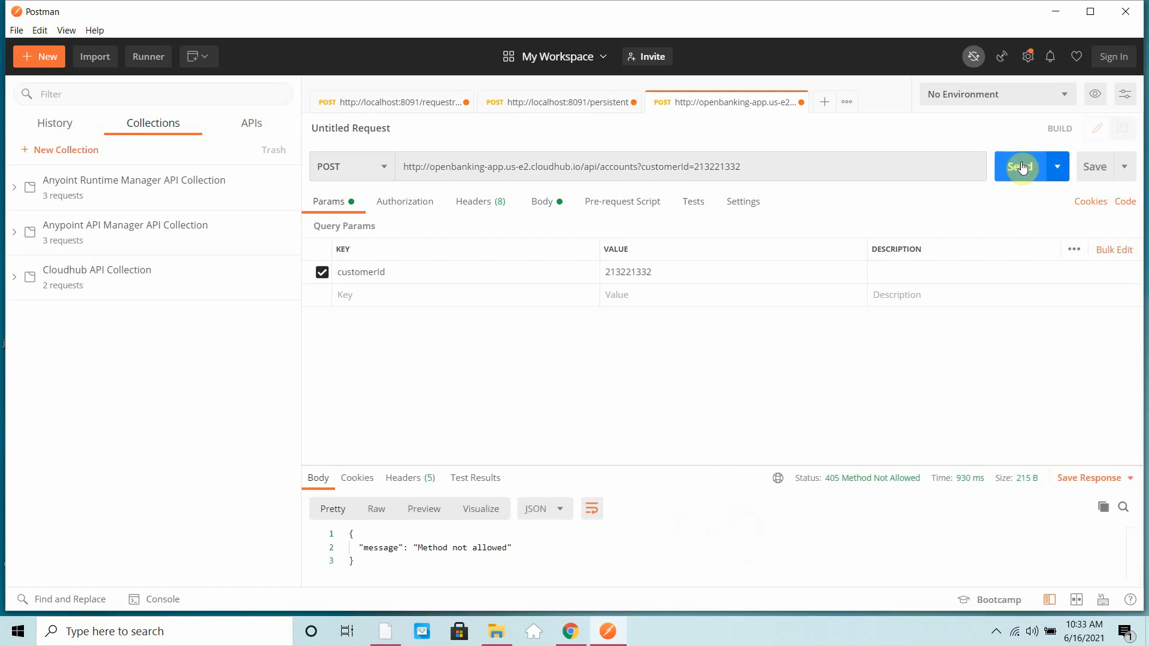
click(376, 168)
click(333, 200)
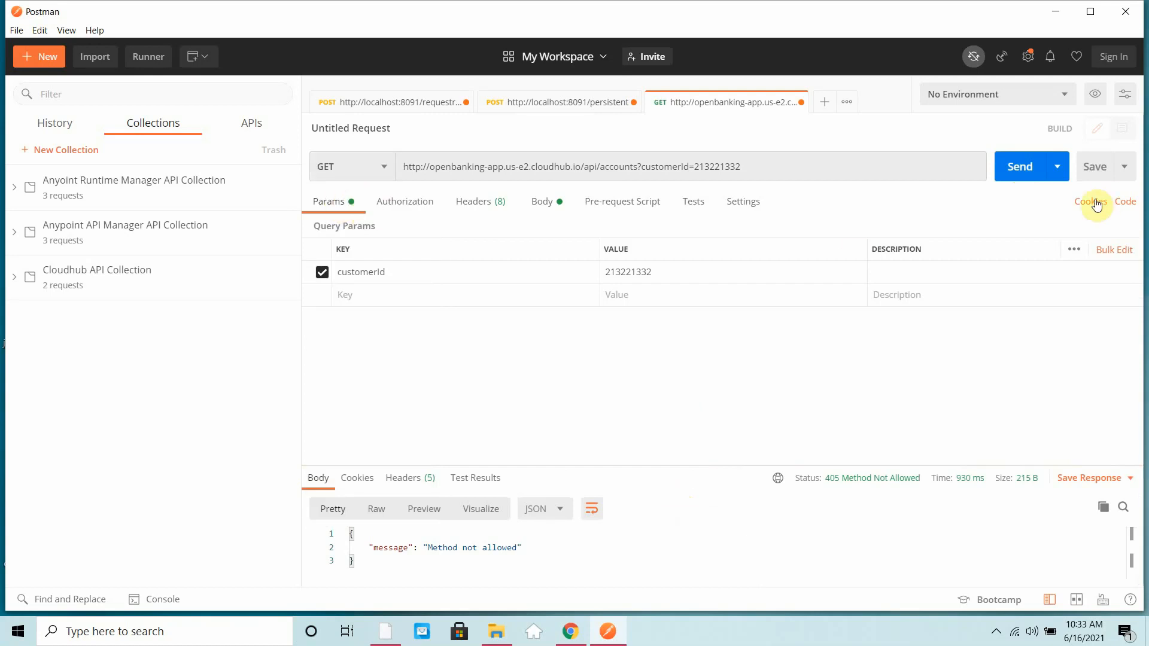
- Send the GET accounts request and enlarge the response area to show the full JSON body
click(1025, 173)
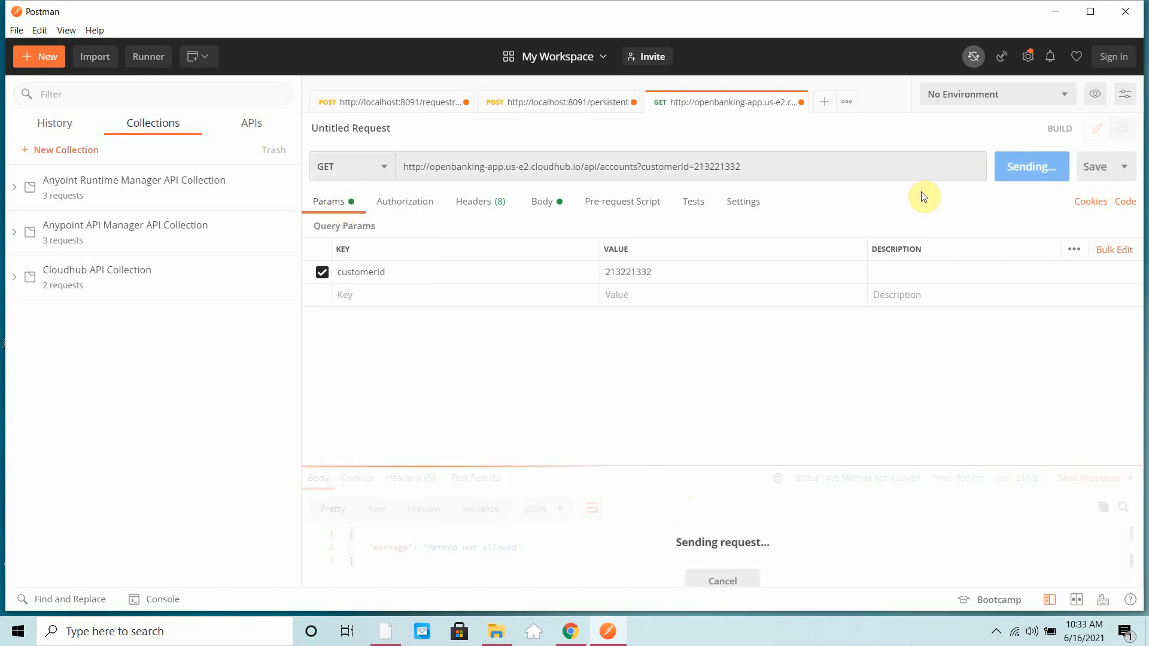
drag(593, 467, 585, 354)
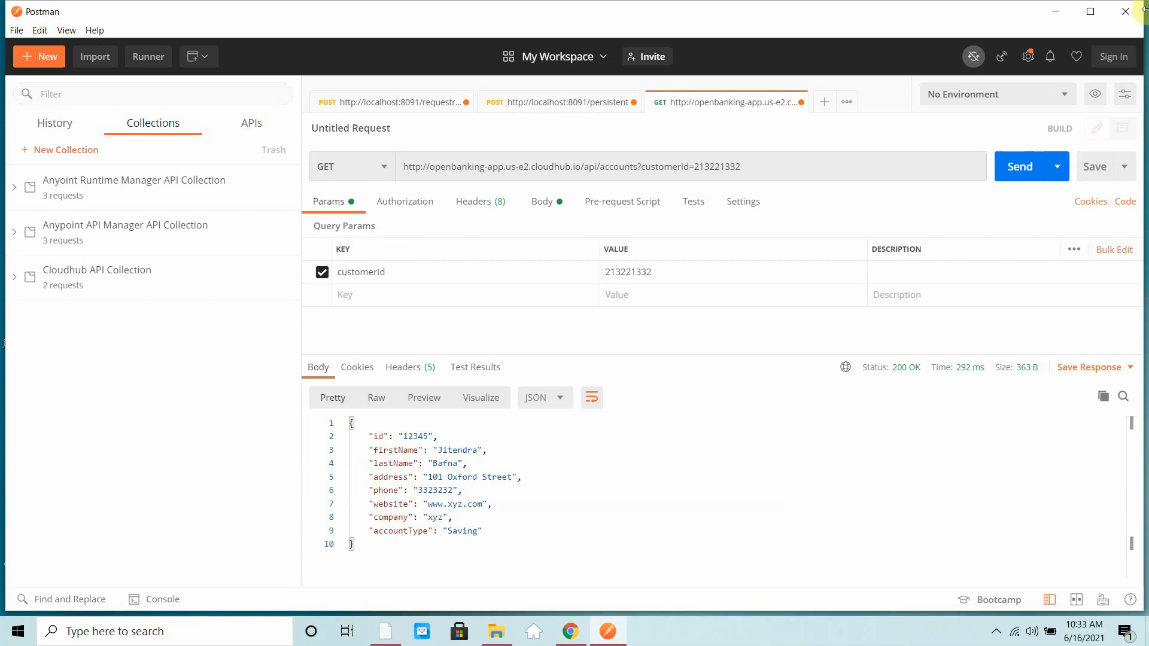
- Switch back to Anypoint Platform in the browser, open DataGraph and start adding an API to the Sandbox unified schema
click(1058, 22)
click(35, 94)
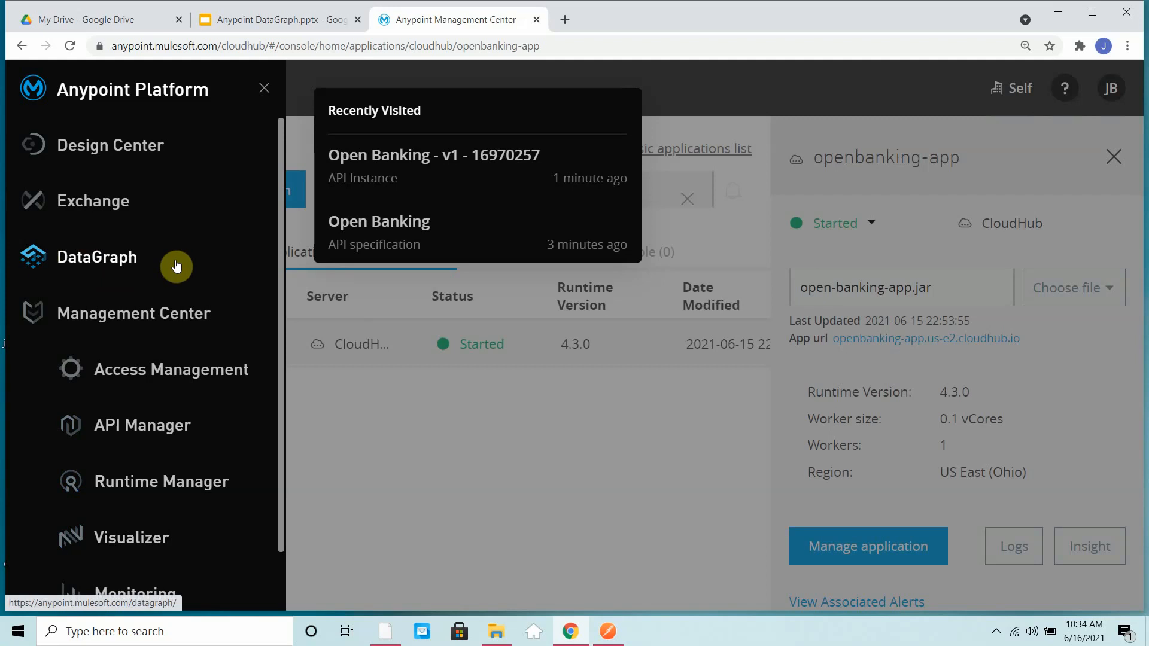
click(90, 268)
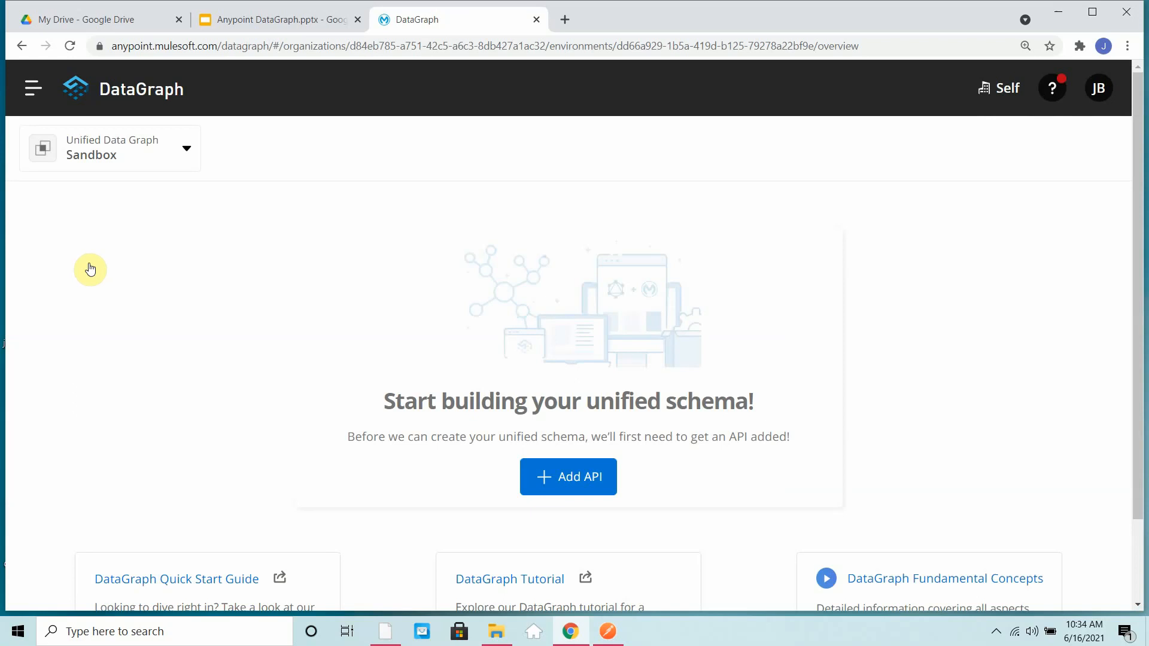
scroll(616, 372, down, 2)
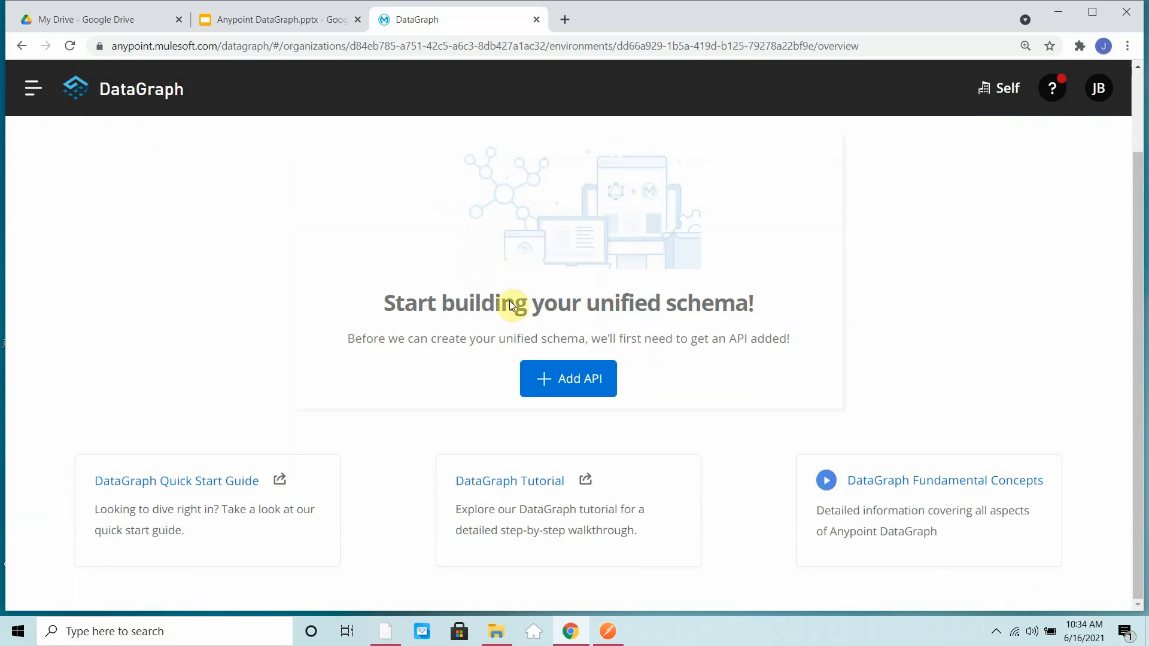
click(571, 390)
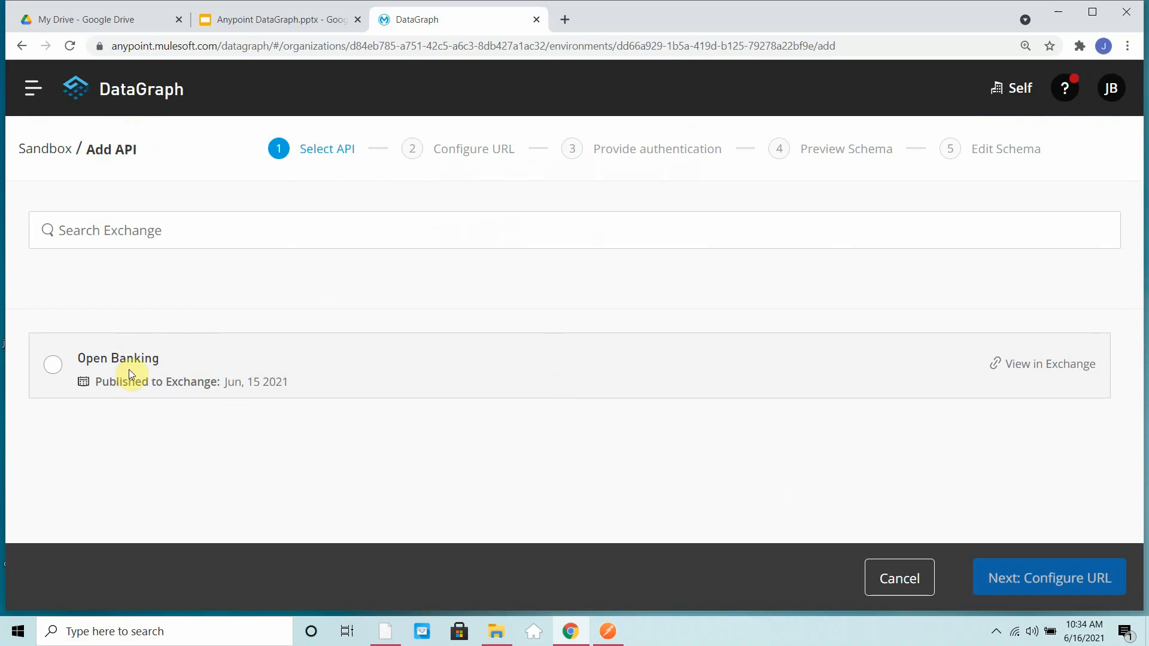
- Select the Open Banking API for DataGraph and confirm API version v1 with asset version 1.0.3
click(54, 367)
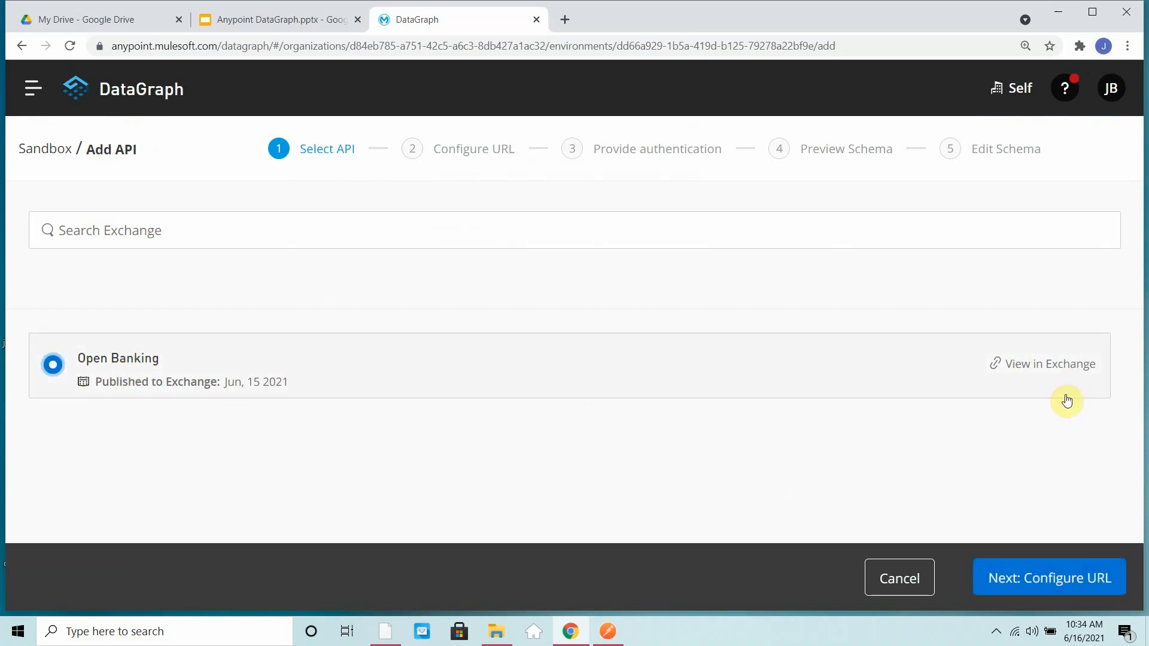
click(1052, 592)
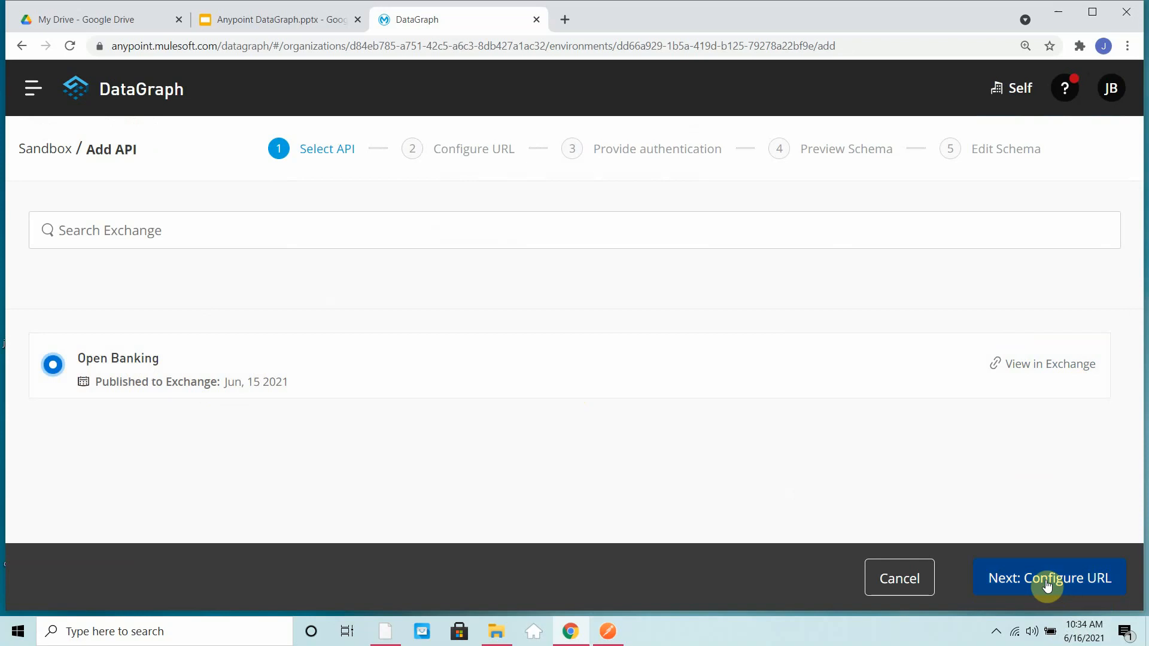
click(1047, 585)
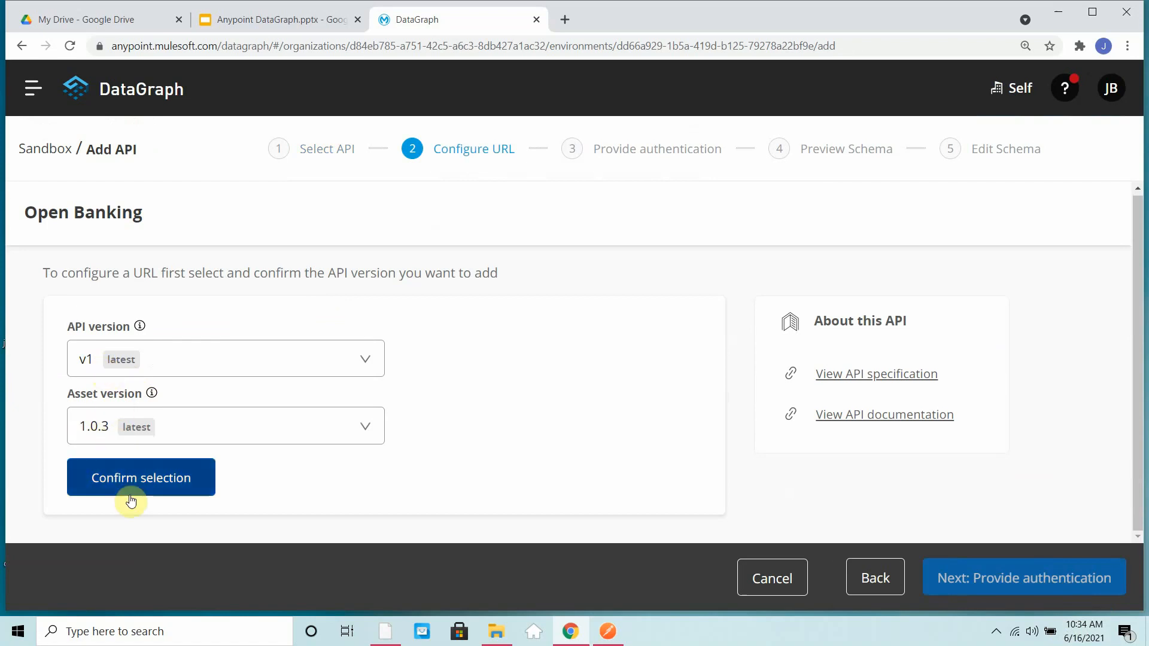
click(145, 487)
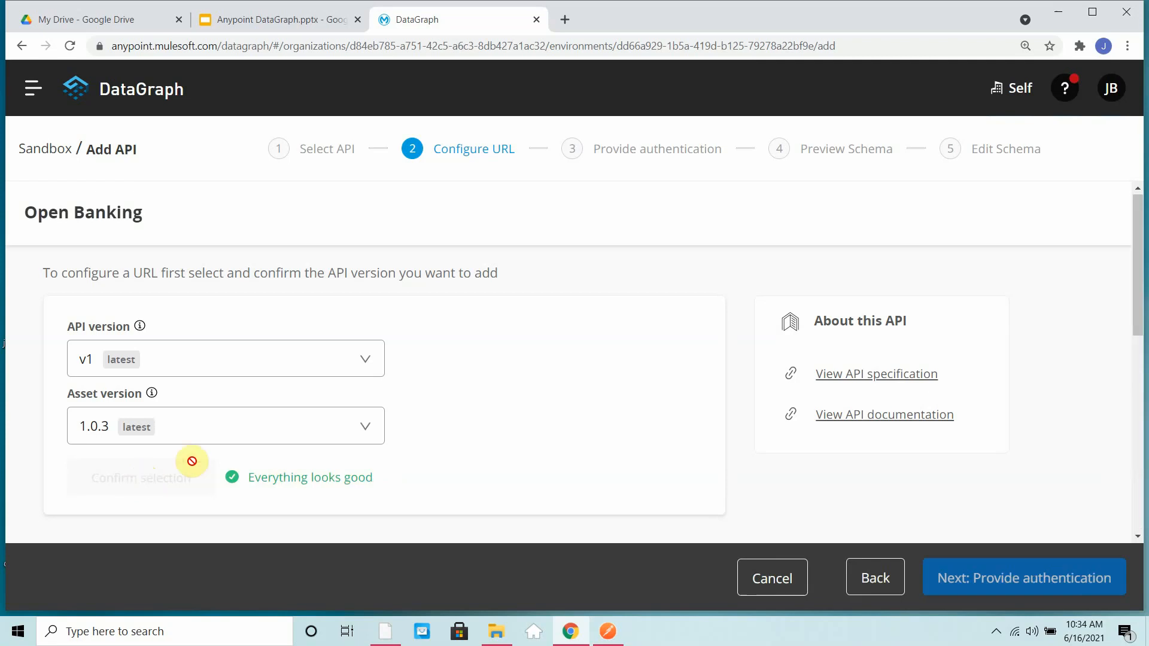
scroll(413, 457, down, 3)
scroll(389, 304, up, 1)
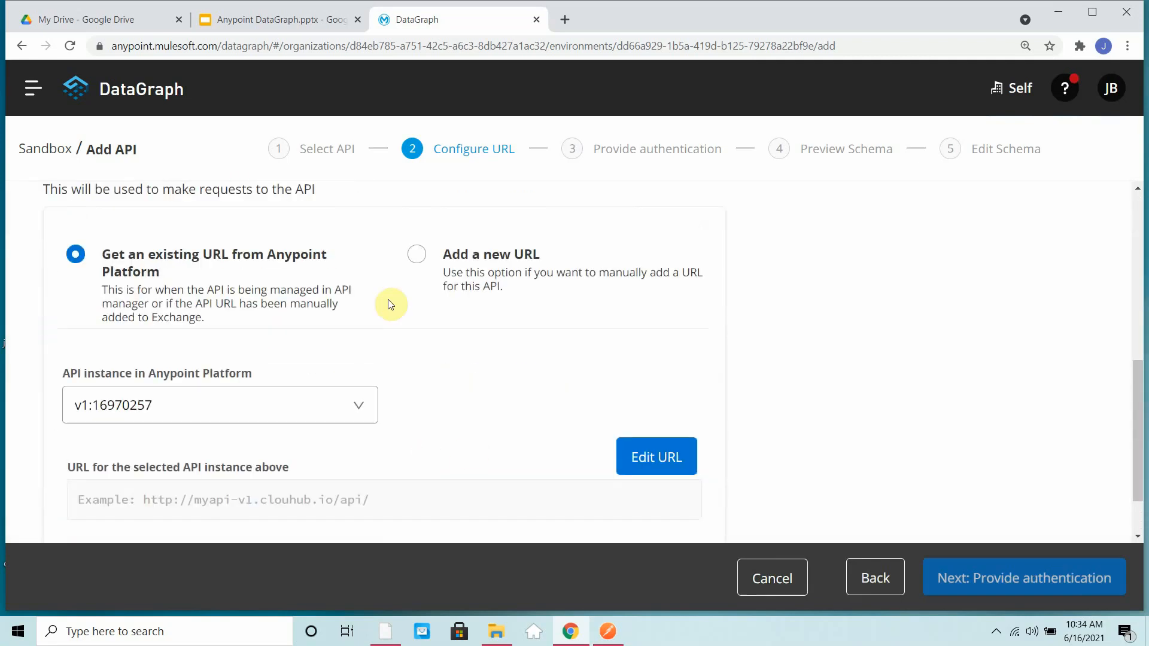
scroll(120, 362, down, 1)
scroll(139, 355, up, 2)
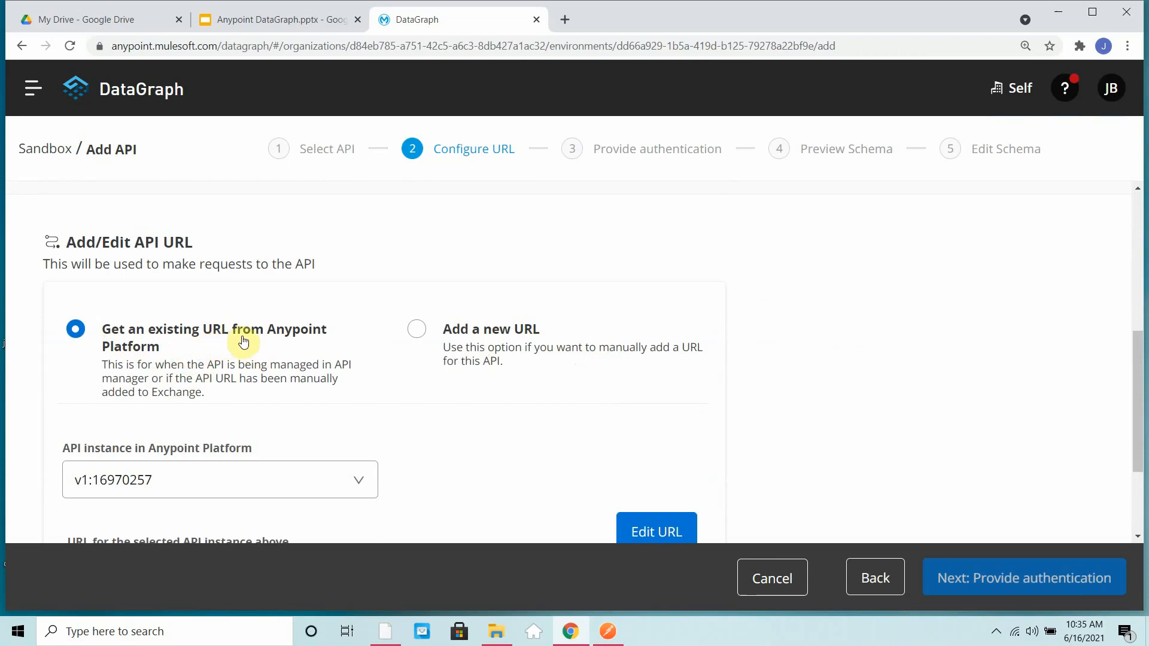
click(609, 632)
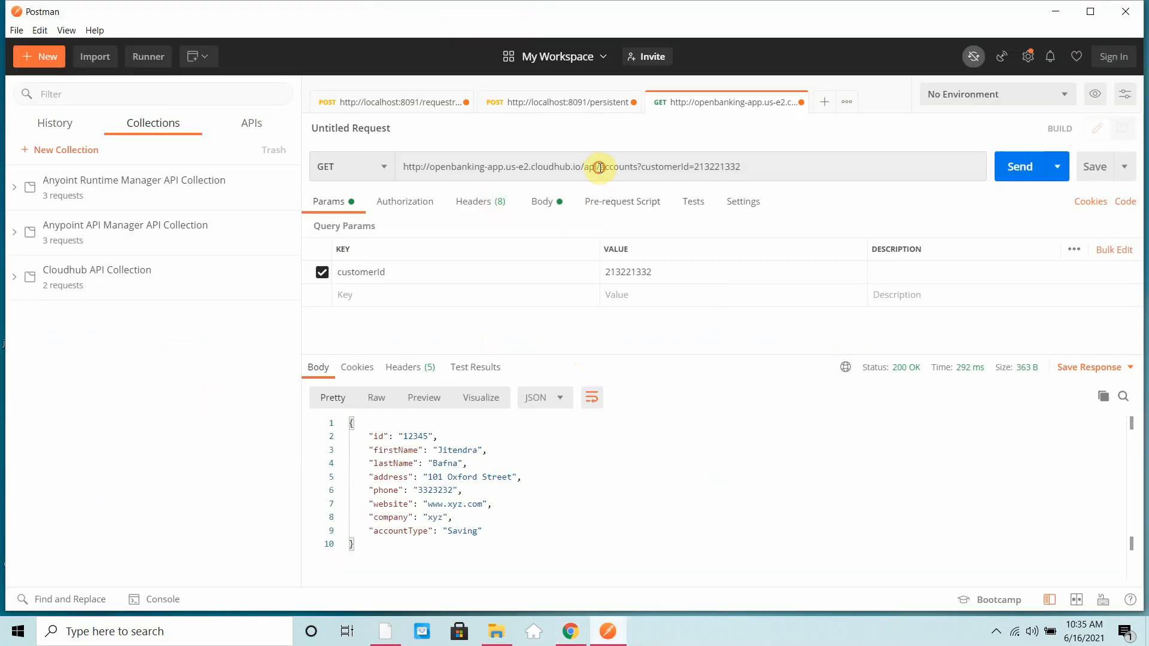
drag(599, 167, 401, 167)
key(ctrl+c)
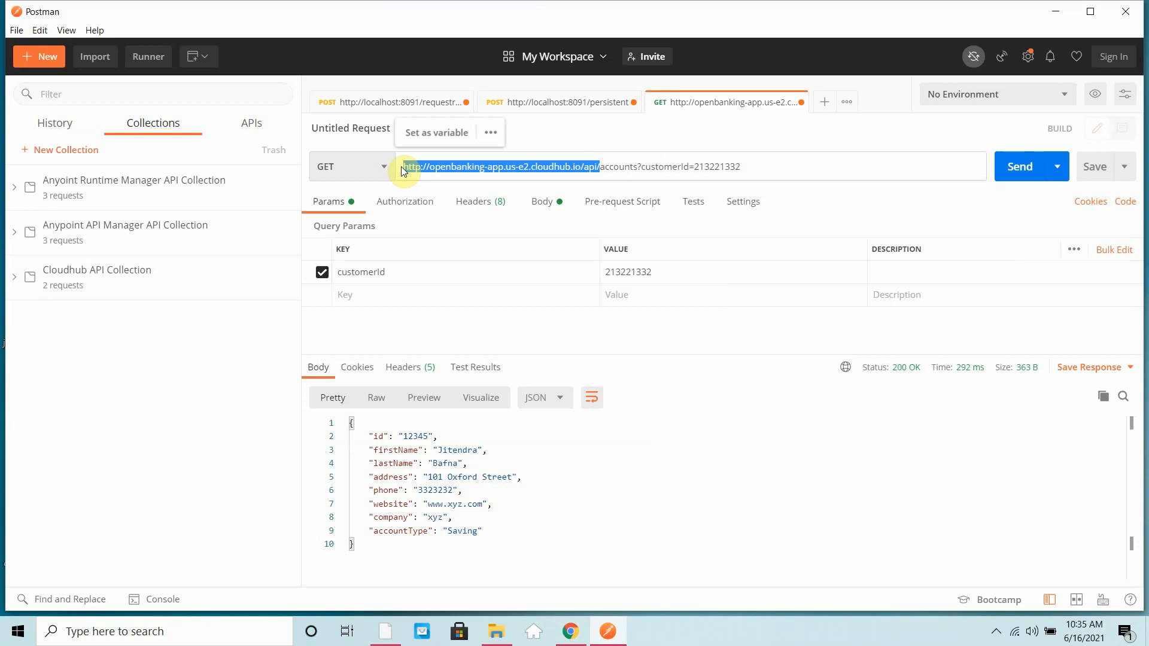
click(1055, 11)
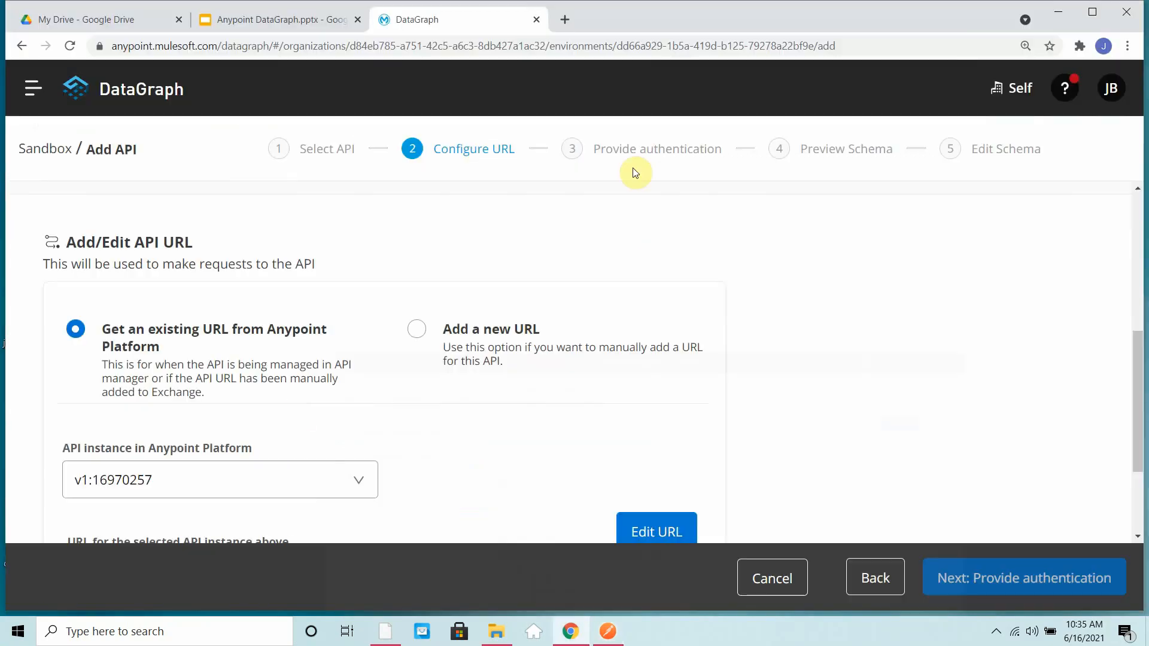
scroll(287, 428, down, 3)
click(661, 393)
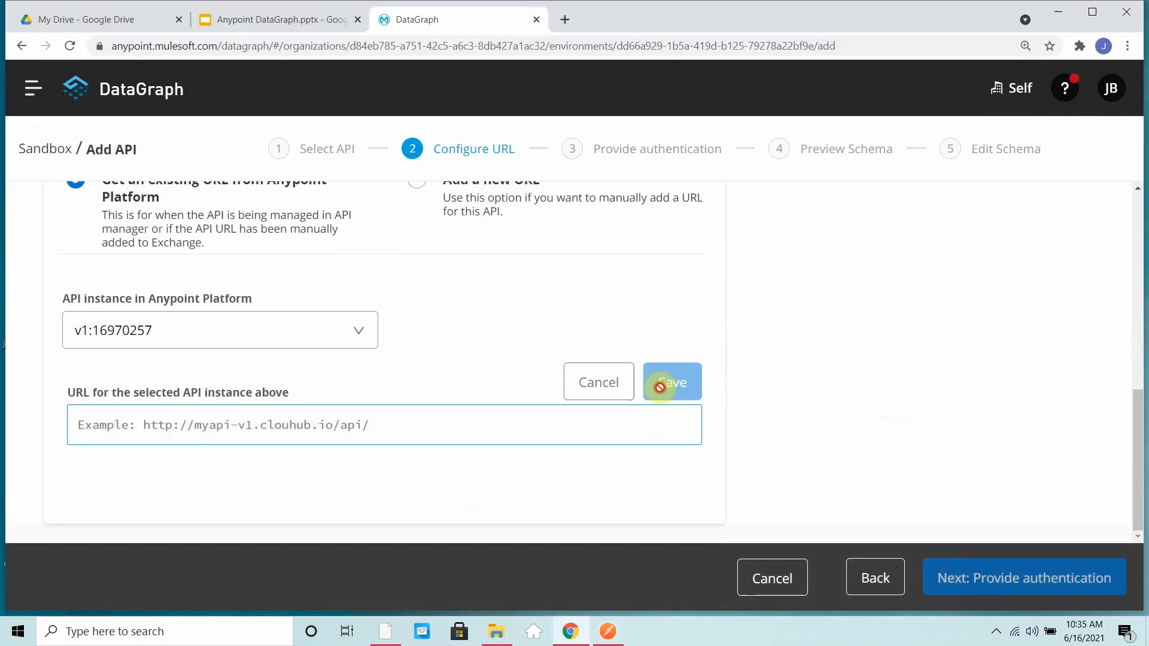
click(456, 431)
key(ctrl+v)
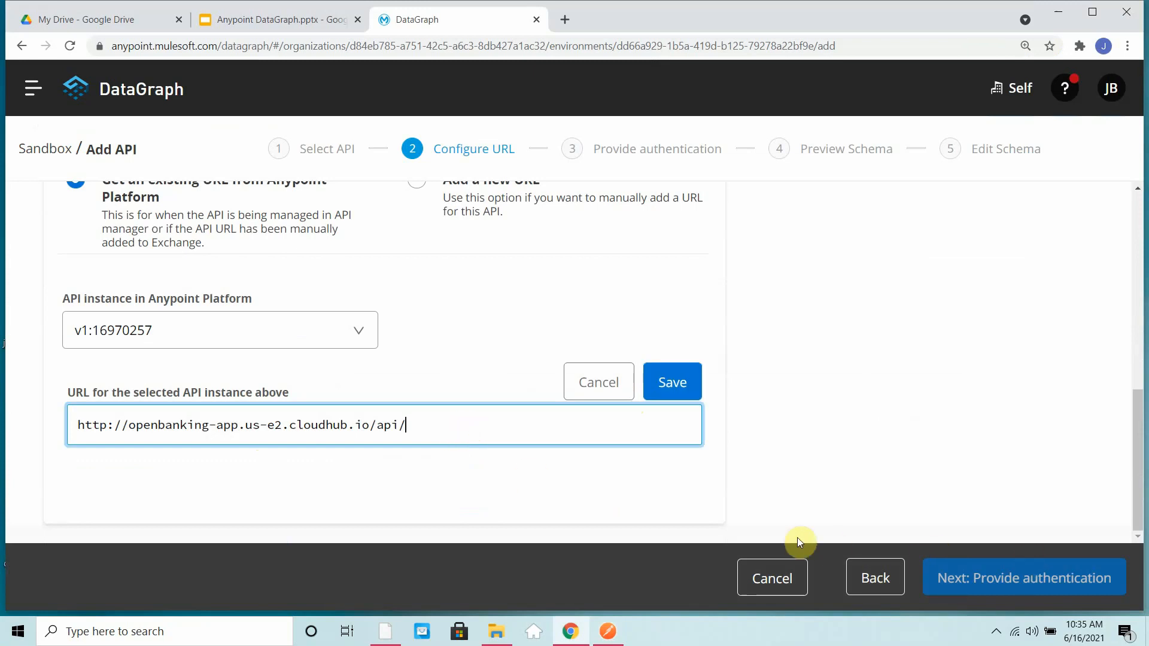
click(680, 383)
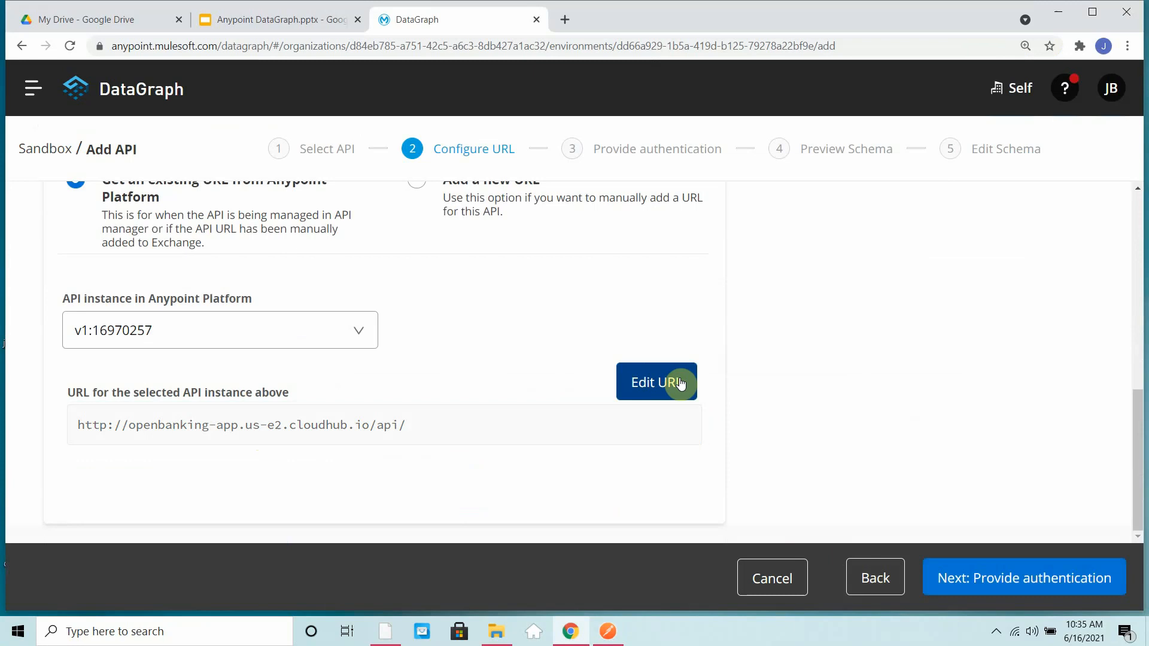
click(1046, 590)
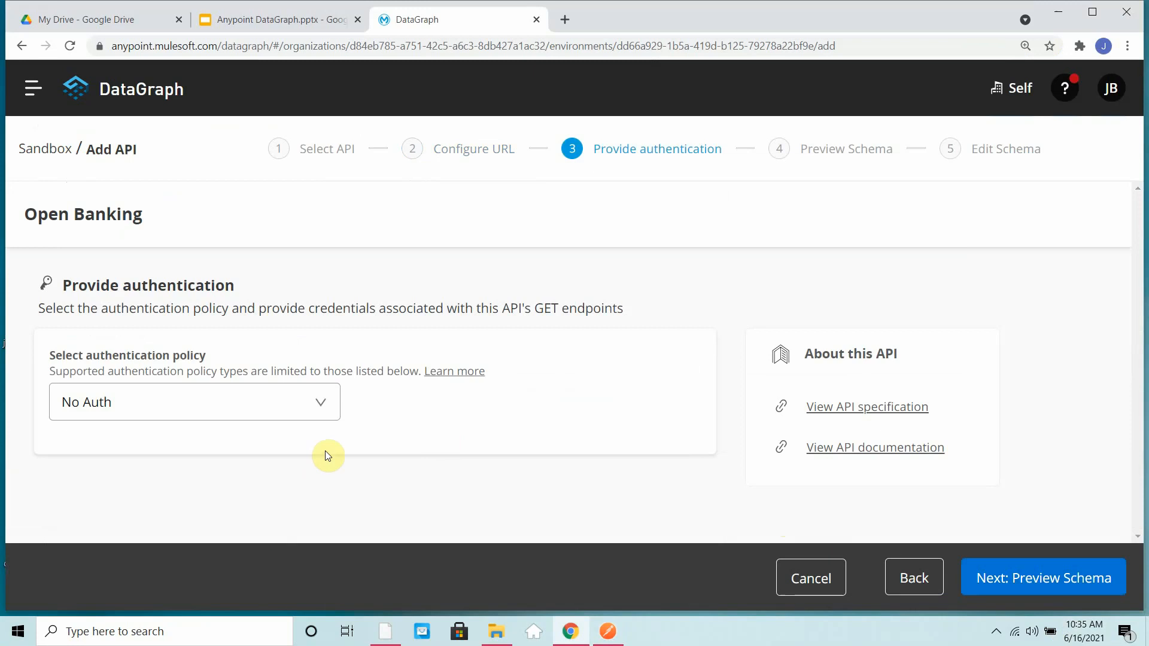
- Look through the authentication policies, choose No Auth and proceed to the schema preview
click(321, 403)
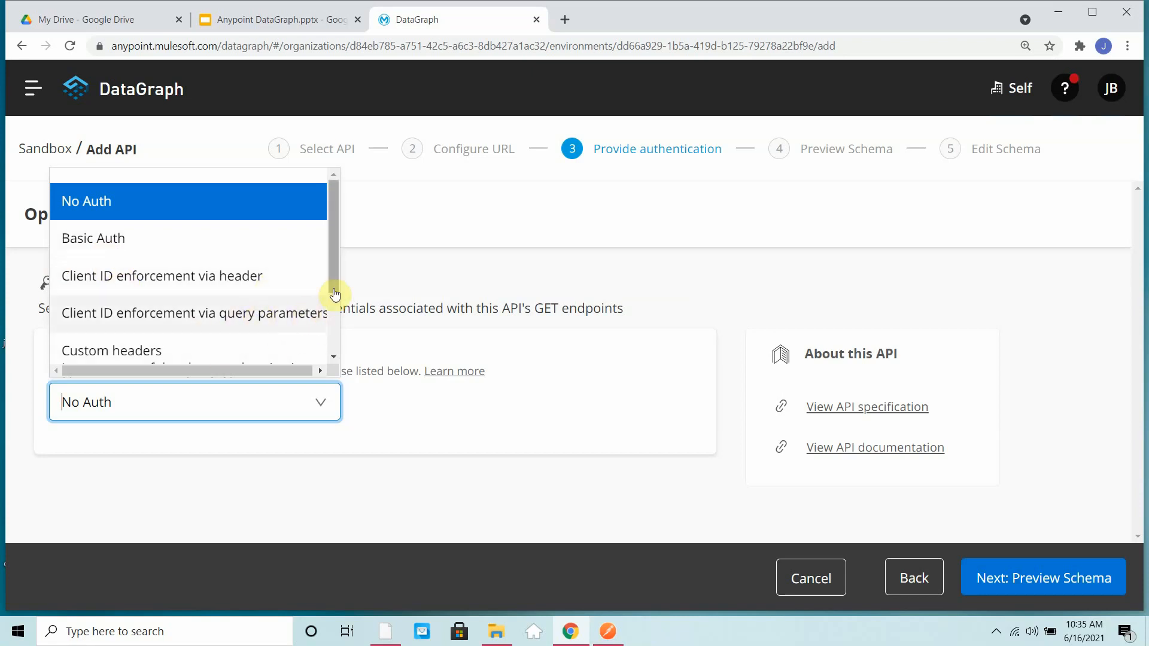
scroll(334, 300, down, 2)
scroll(336, 353, up, 2)
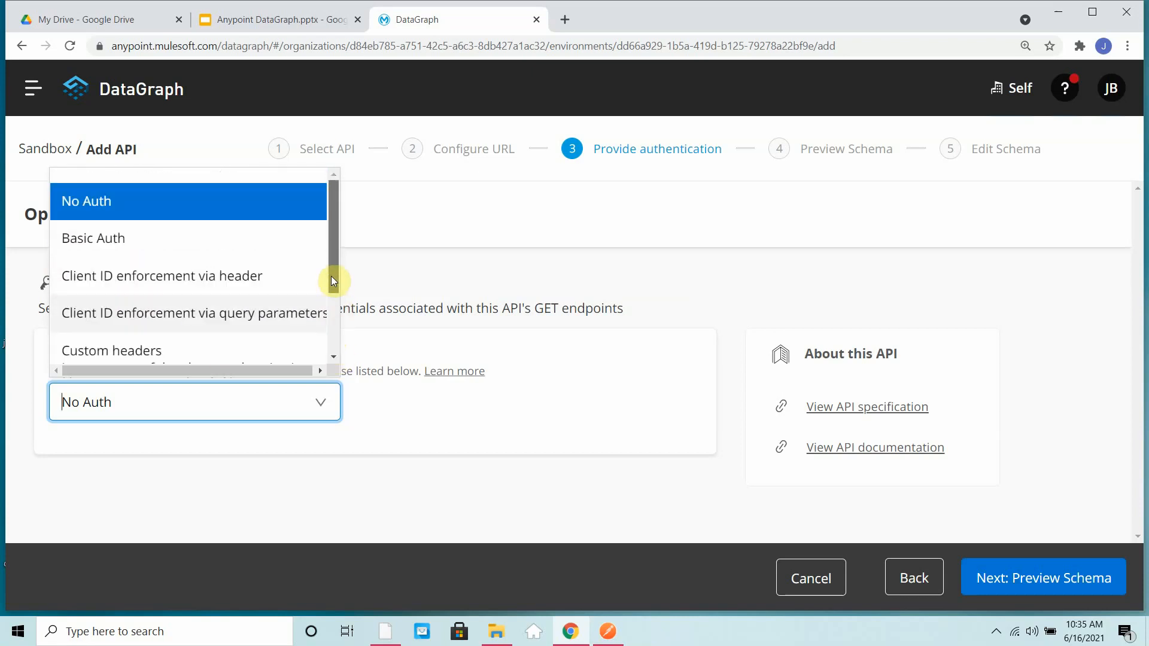
click(99, 210)
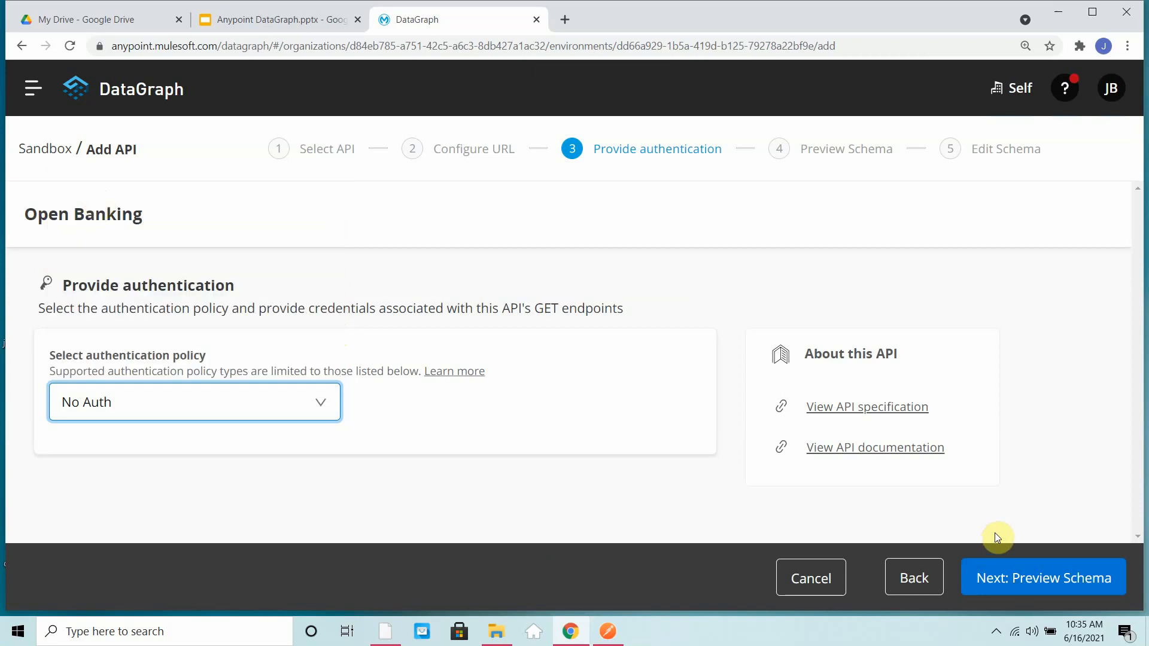
click(1023, 589)
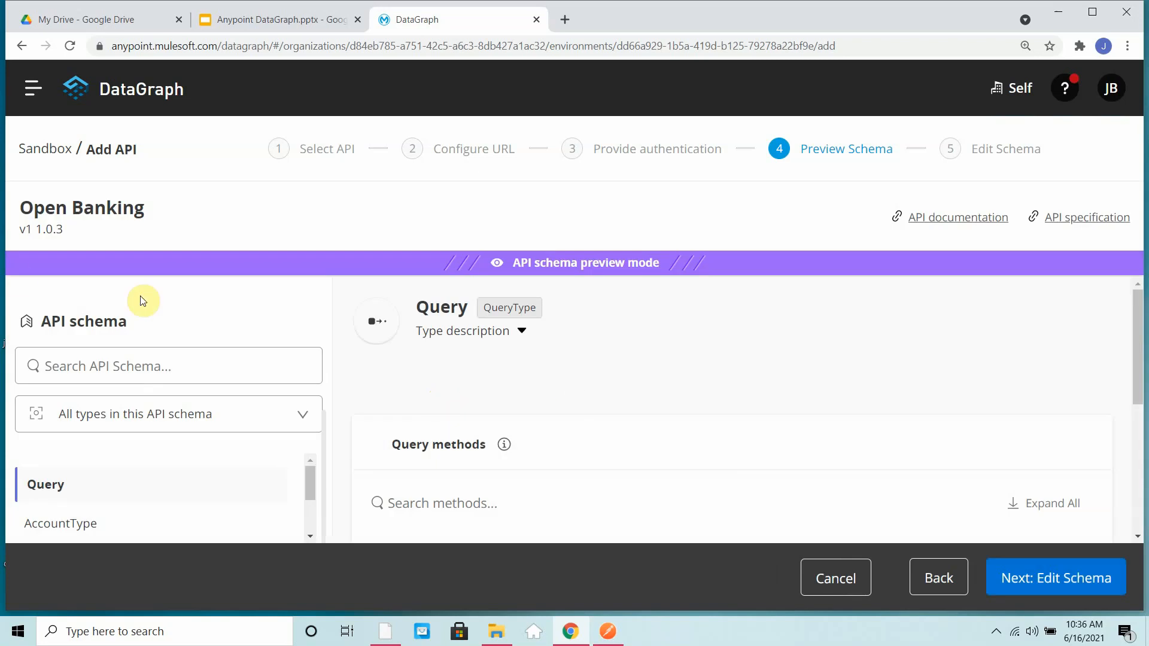
- Reduce the browser zoom to 100% and review the Query type's methods in the schema preview
scroll(658, 386, down, 5)
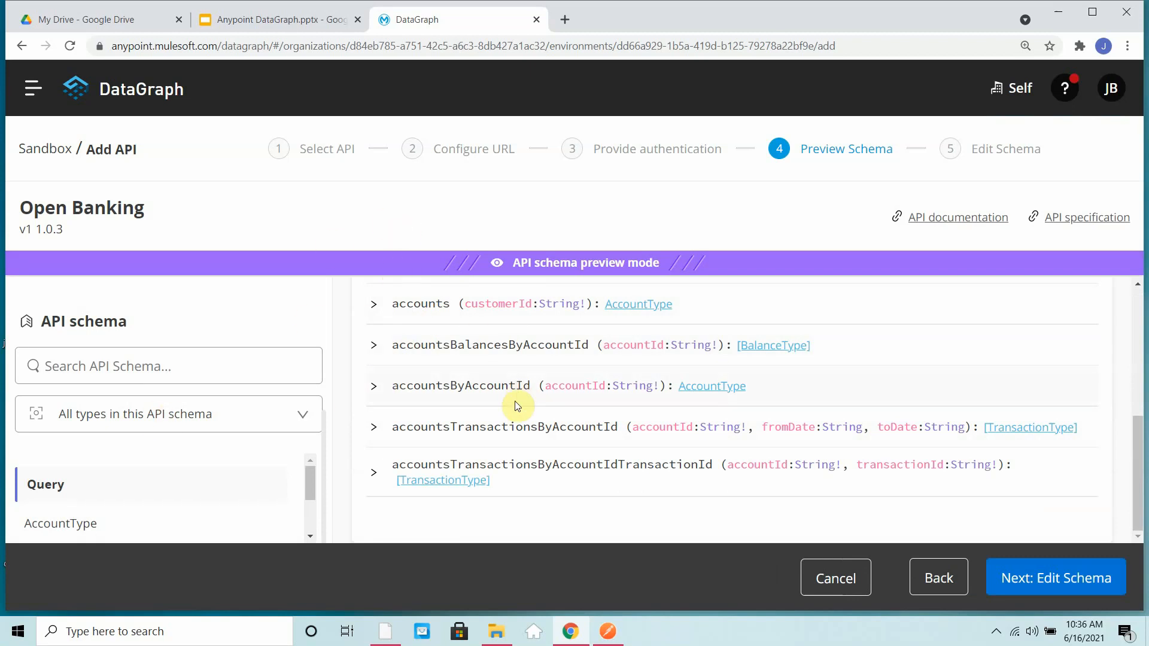
click(1128, 46)
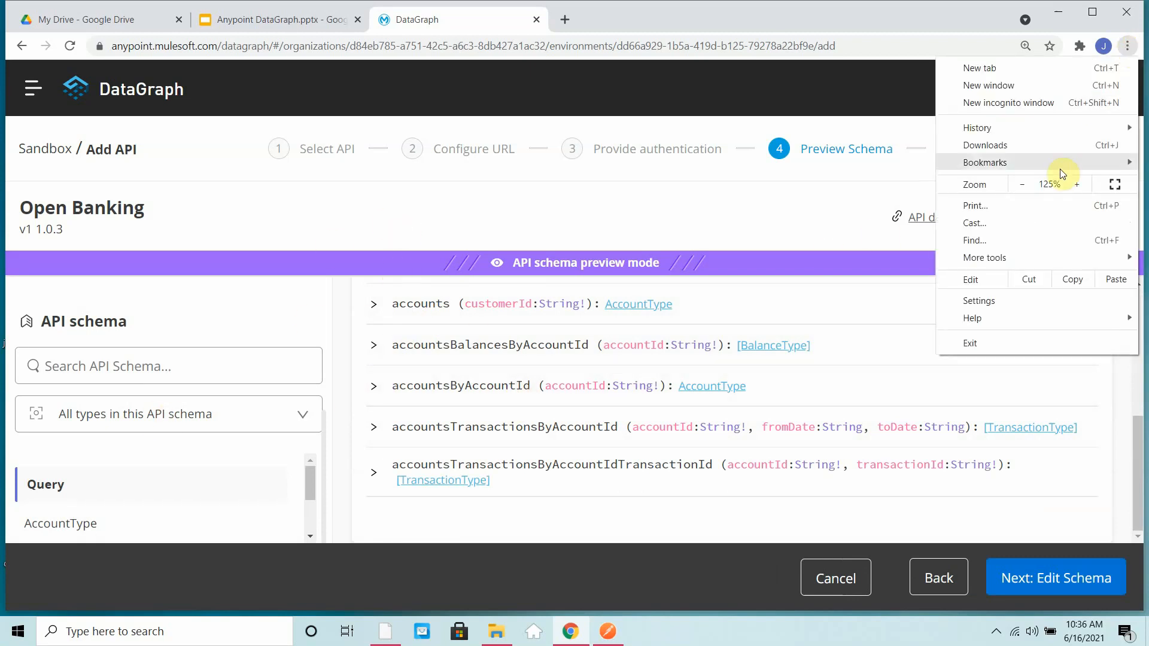
click(1027, 181)
click(1027, 182)
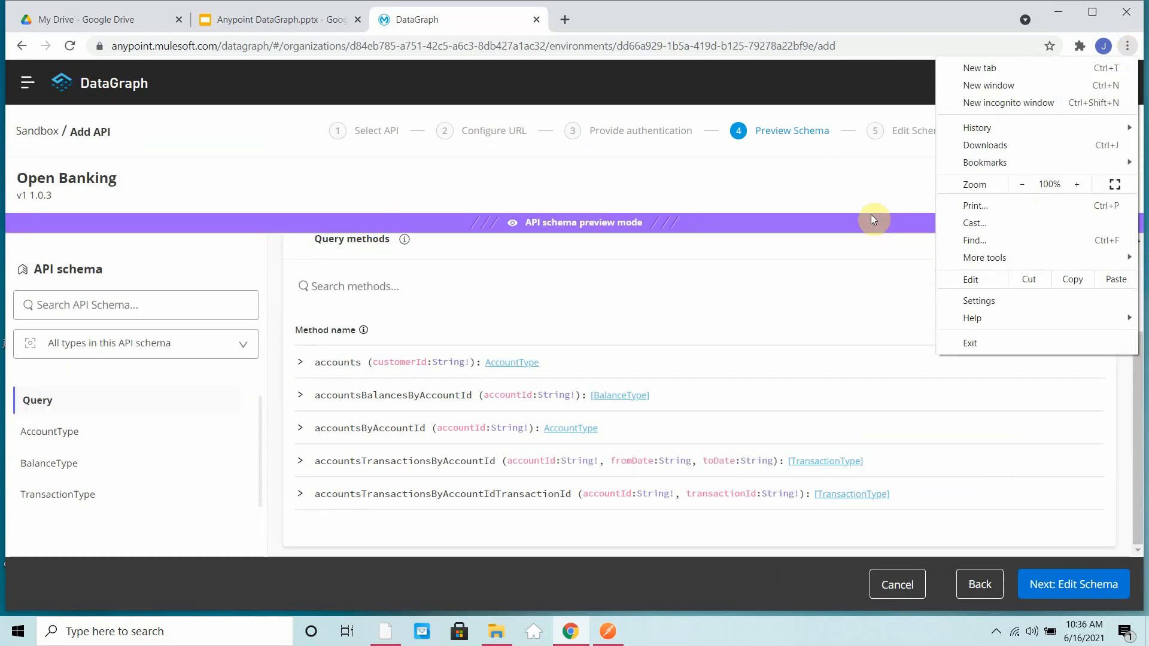
click(848, 192)
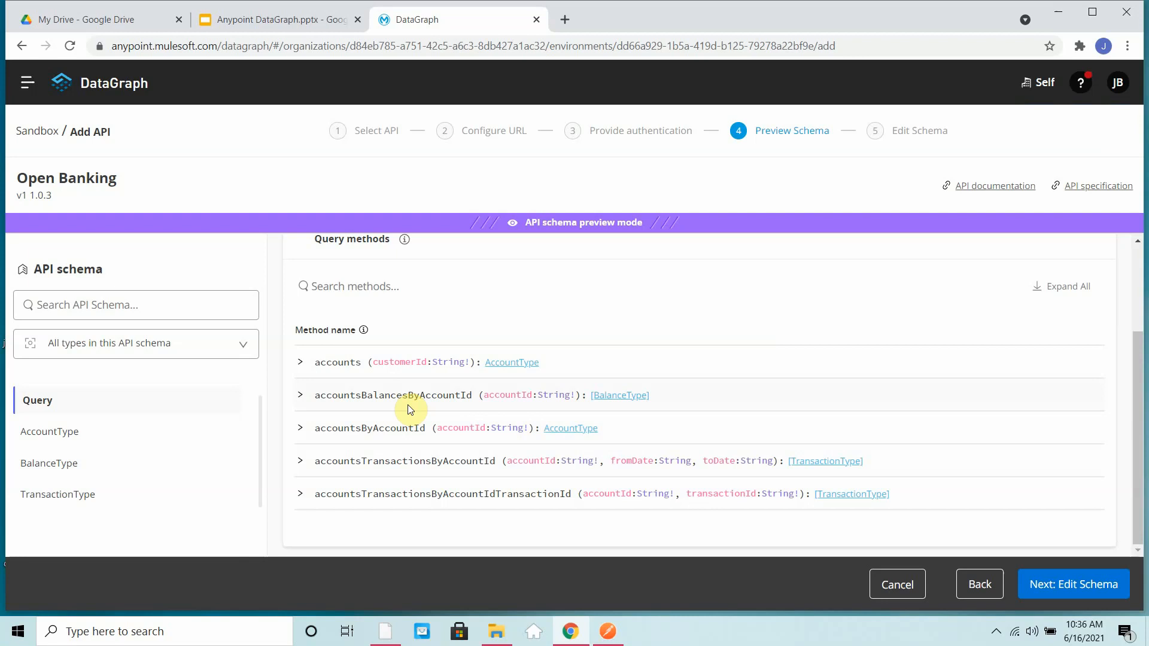
- Examine the fields of AccountType and the query methods and fields of BalanceType in the schema preview
click(38, 433)
scroll(457, 423, down, 5)
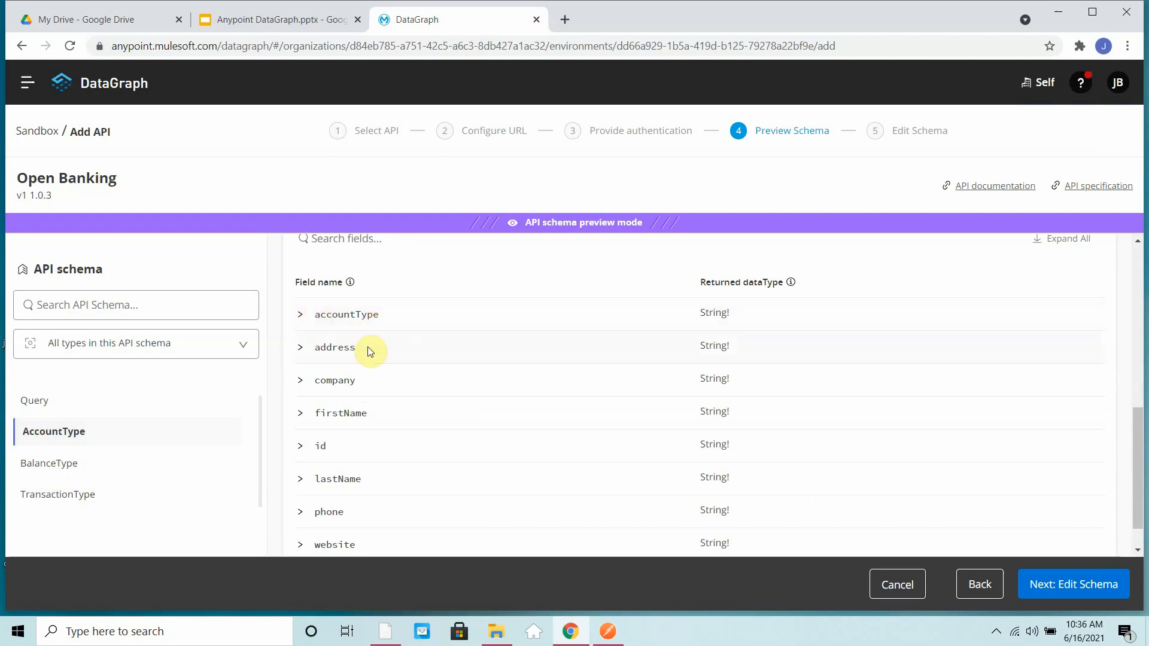
scroll(369, 417, down, 1)
click(40, 462)
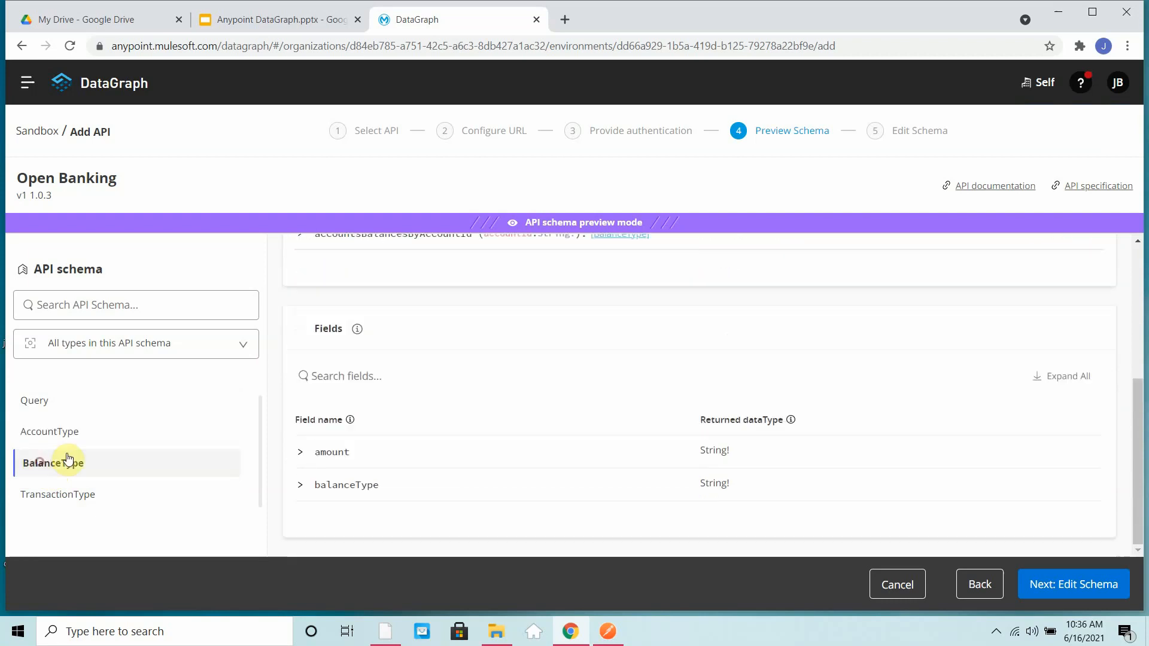
scroll(562, 400, up, 5)
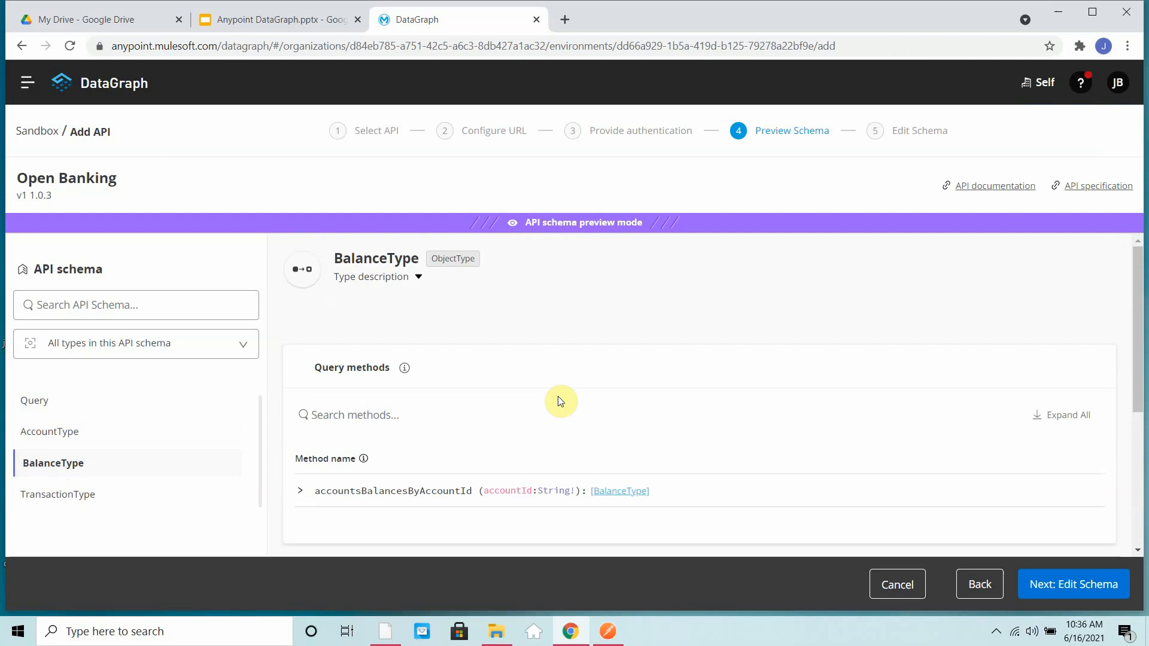
scroll(562, 397, down, 5)
scroll(563, 398, up, 5)
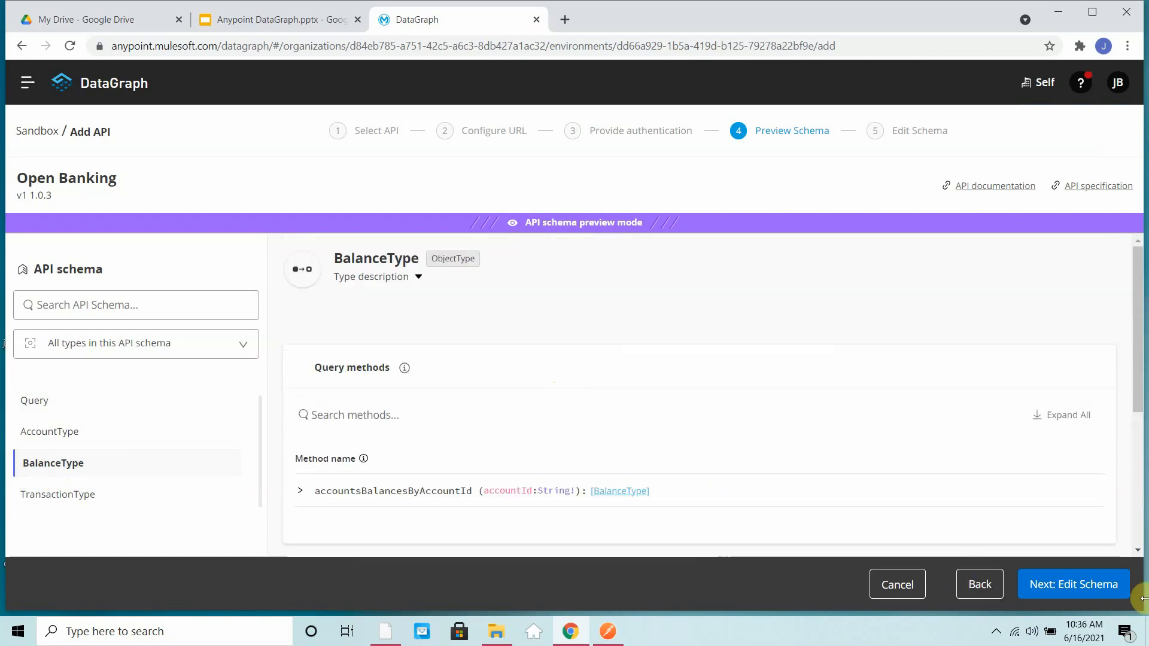
- Proceed to schema editing, try hiding the accountsBalancesByAccountId method, and set it back to Visible
click(1080, 593)
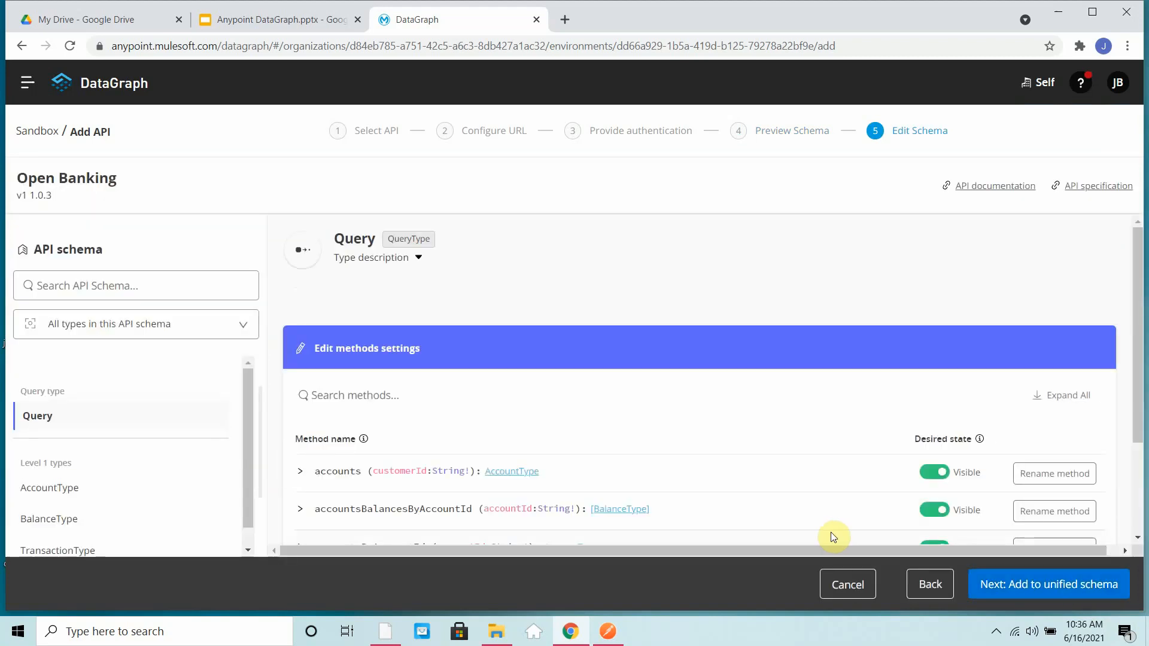
scroll(937, 366, down, 3)
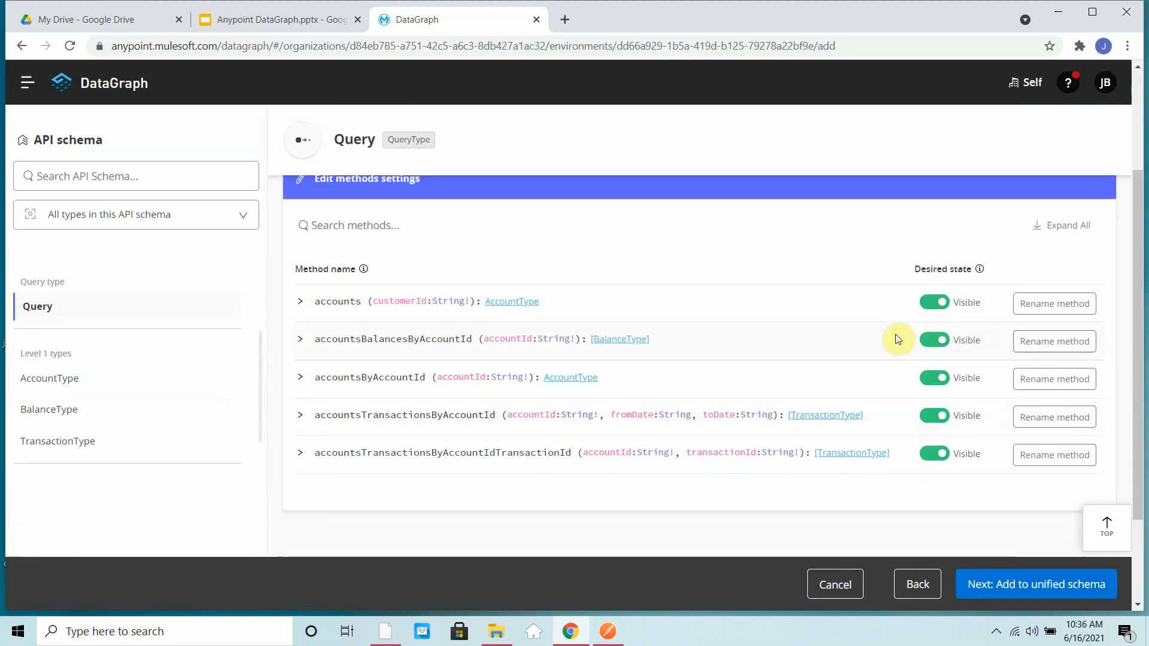
click(940, 344)
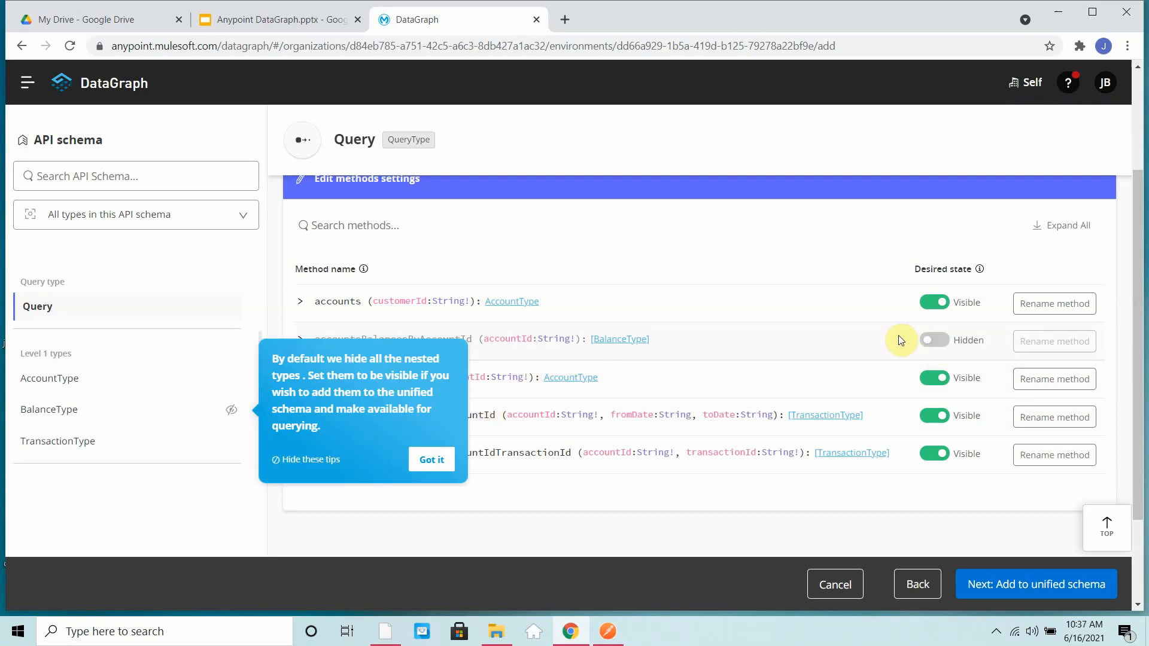
click(938, 346)
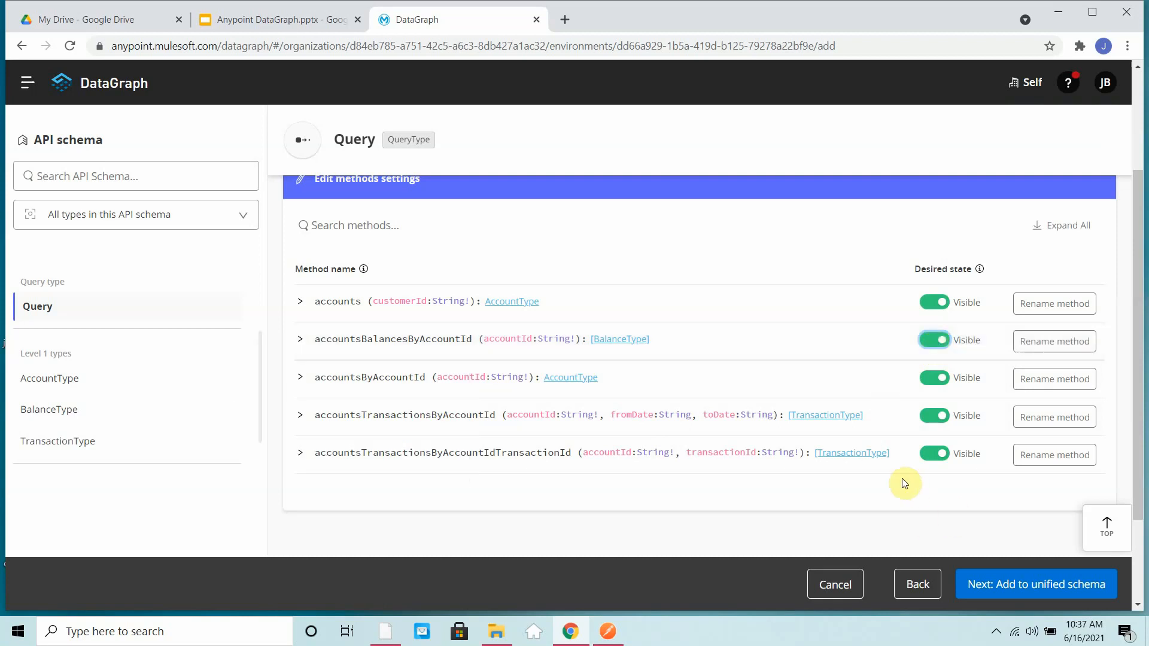
- Review the Query method settings, add the API to the unified schema and proceed to the unified schema
scroll(902, 480, down, 2)
scroll(903, 479, up, 4)
scroll(711, 395, down, 2)
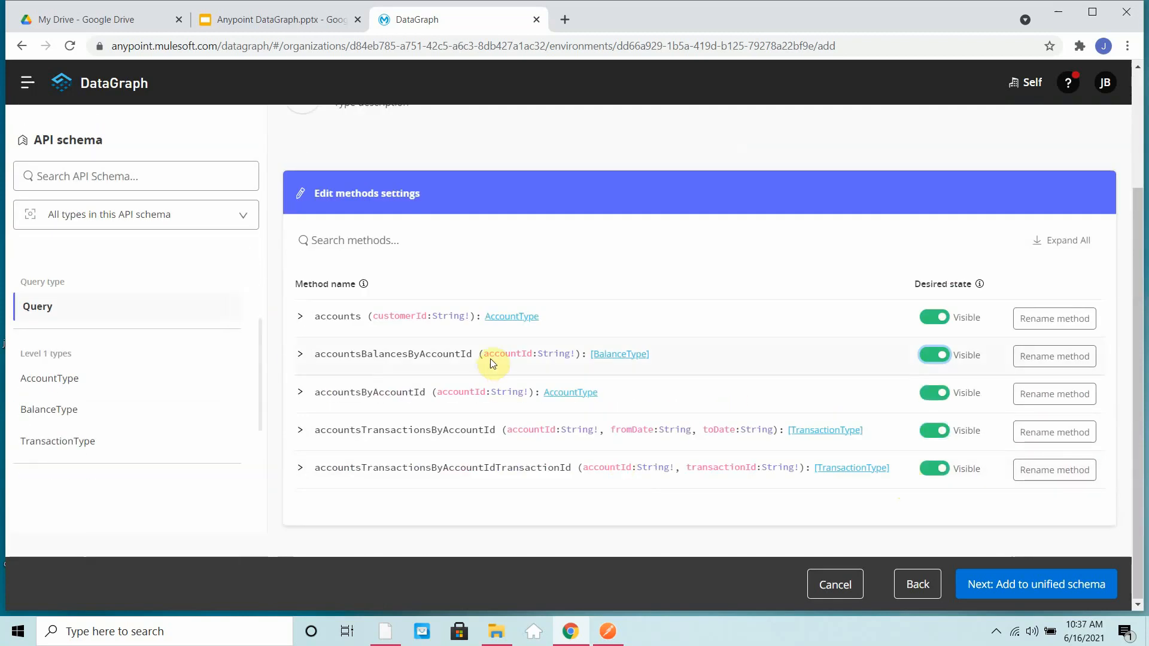
scroll(641, 375, down, 2)
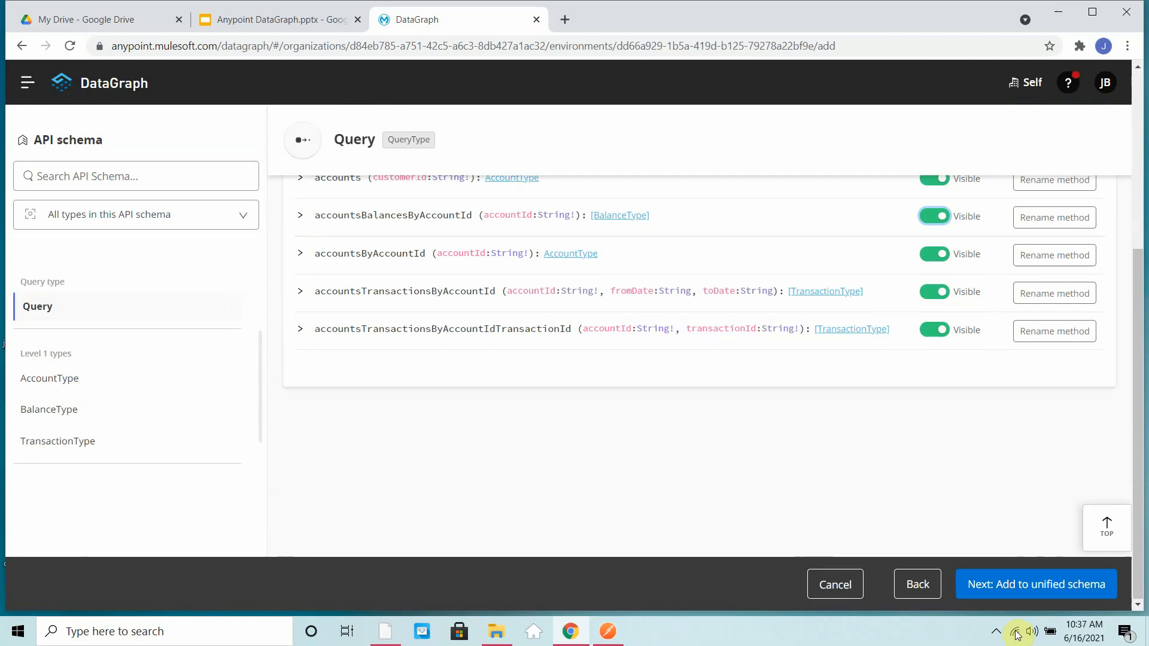
click(1011, 593)
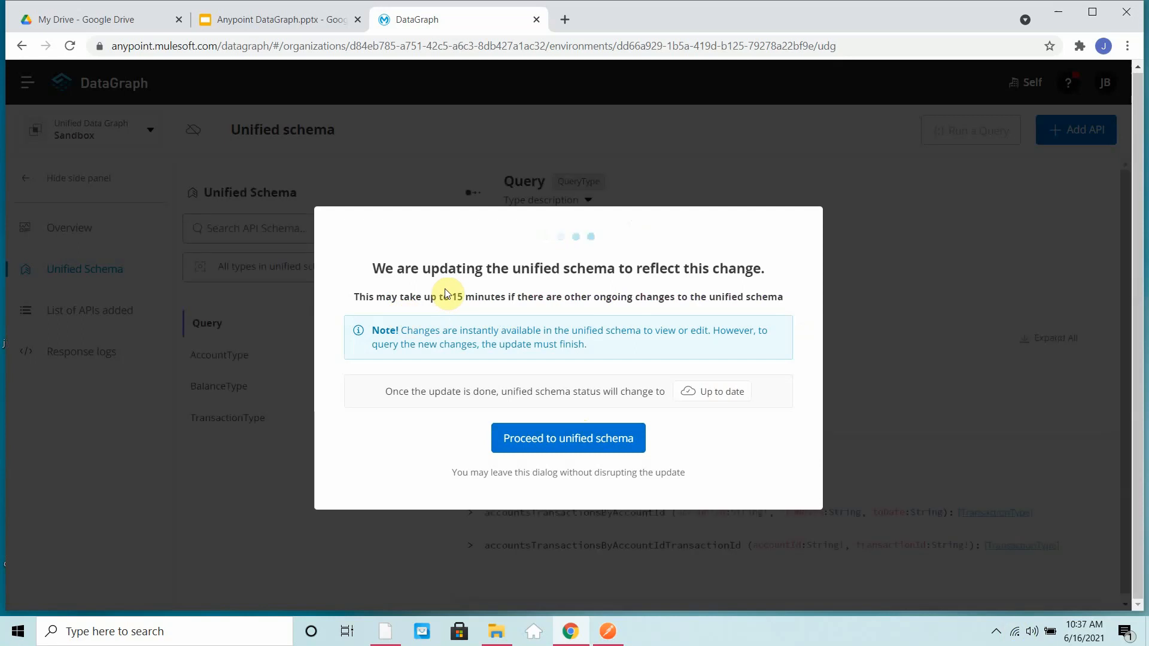
click(561, 442)
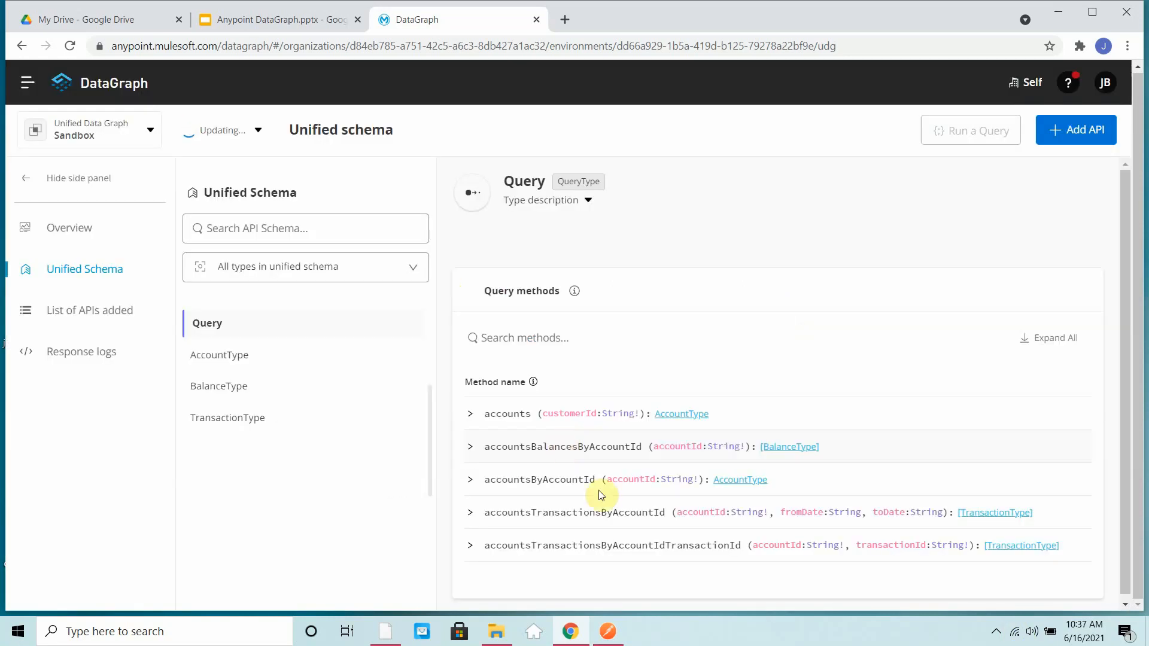
click(996, 632)
click(1035, 547)
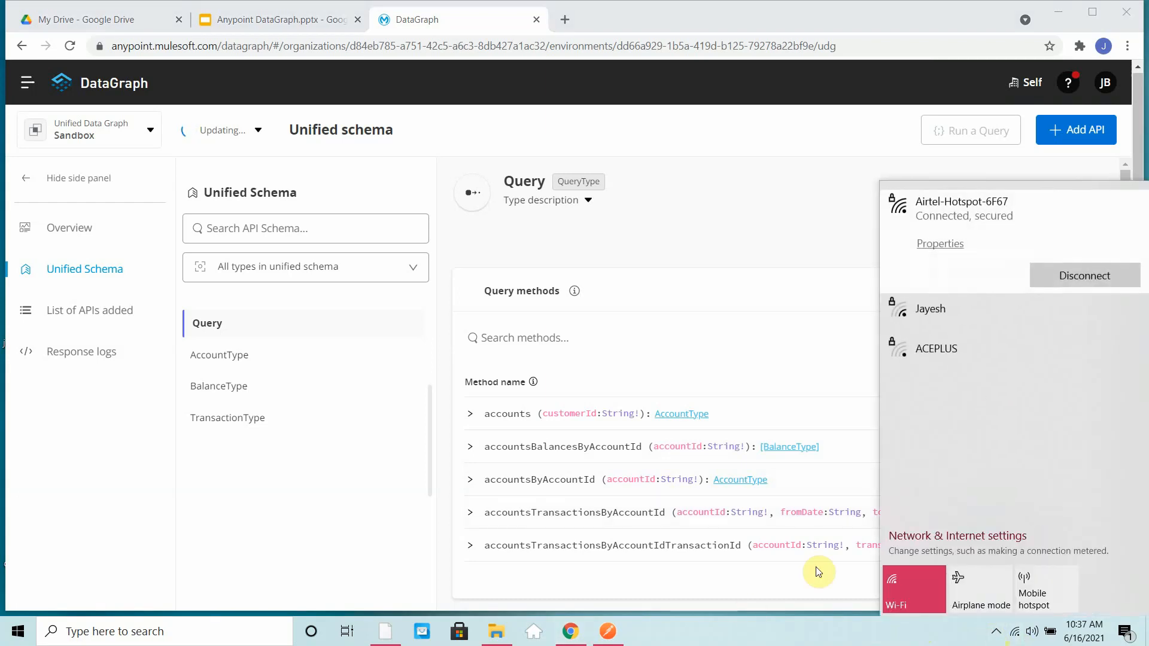
click(996, 632)
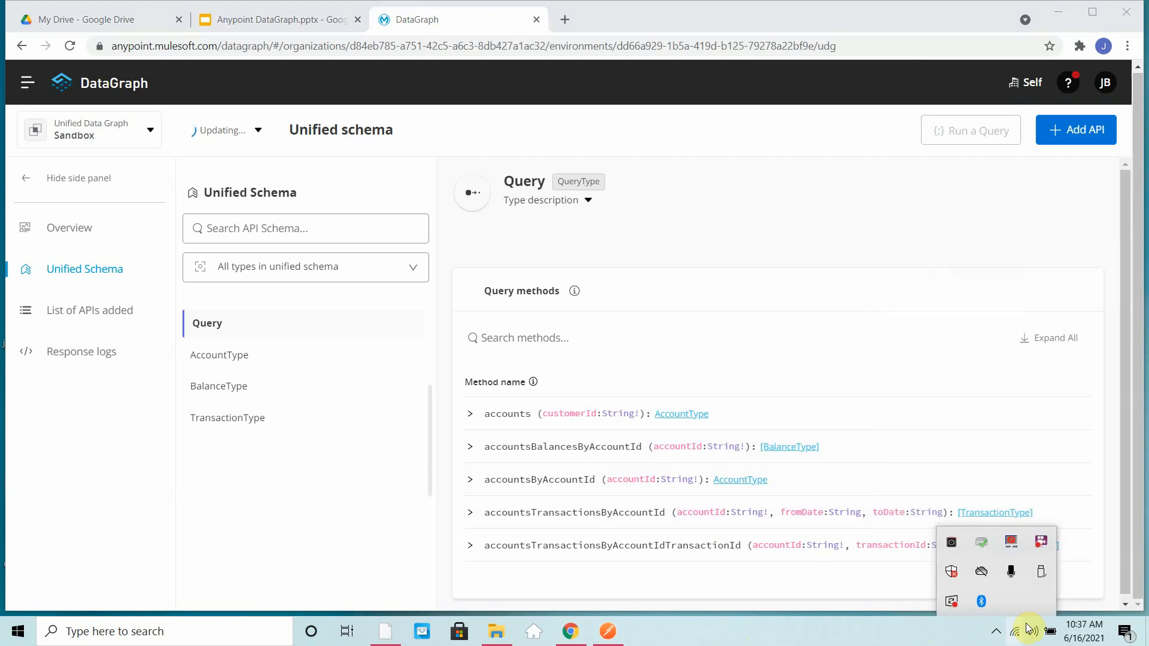
click(996, 632)
right_click(1036, 551)
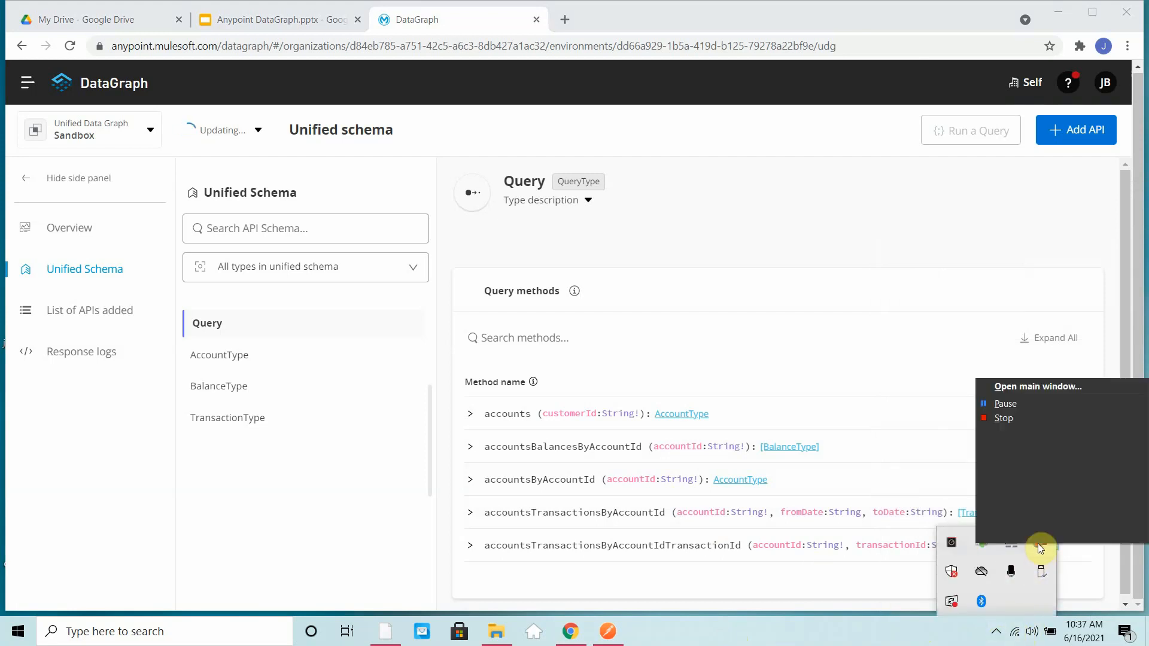
click(1018, 401)
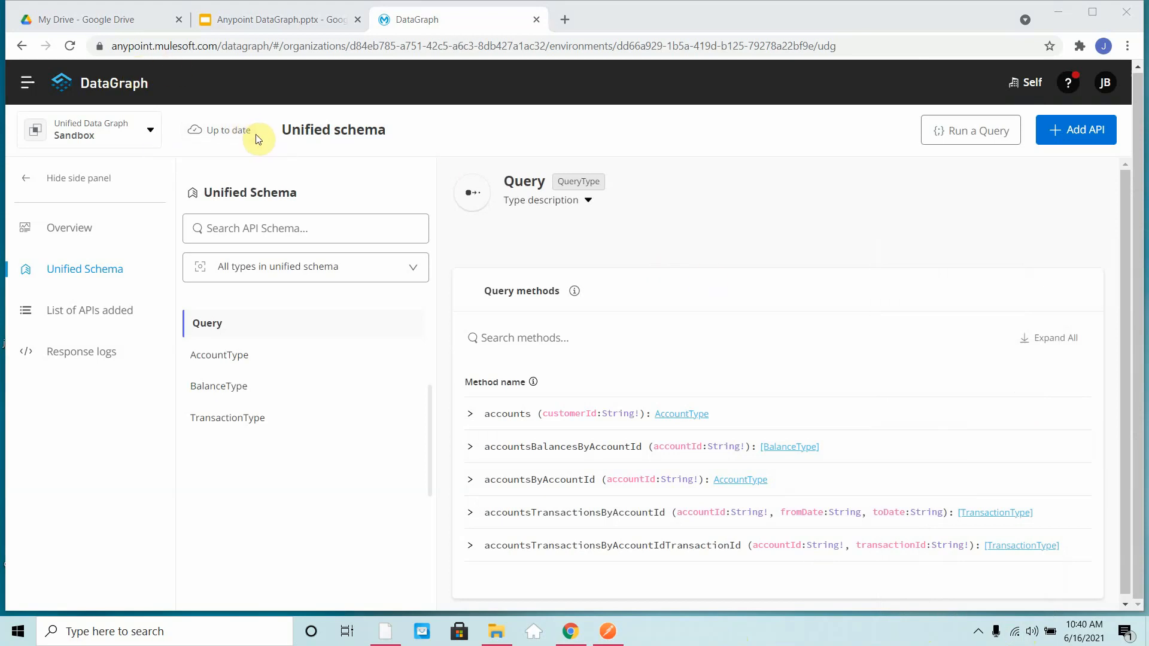
- Check the unified schema's update status, the list of added APIs and the DataGraph overview, and return to the unified schema
triple_click(211, 129)
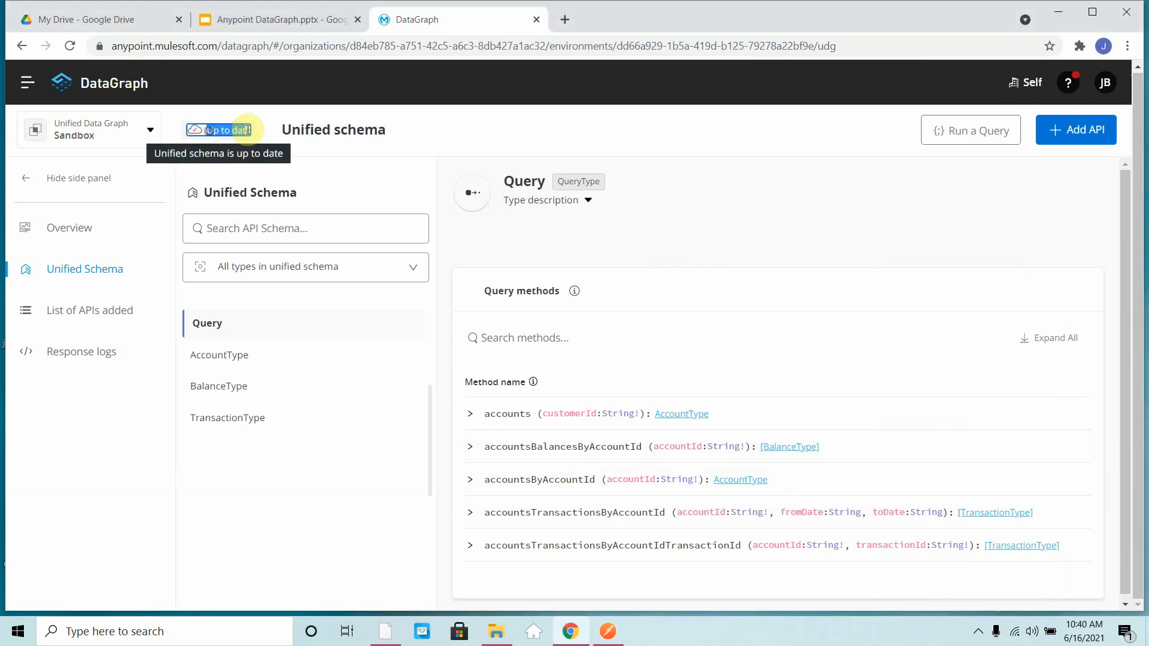
click(89, 311)
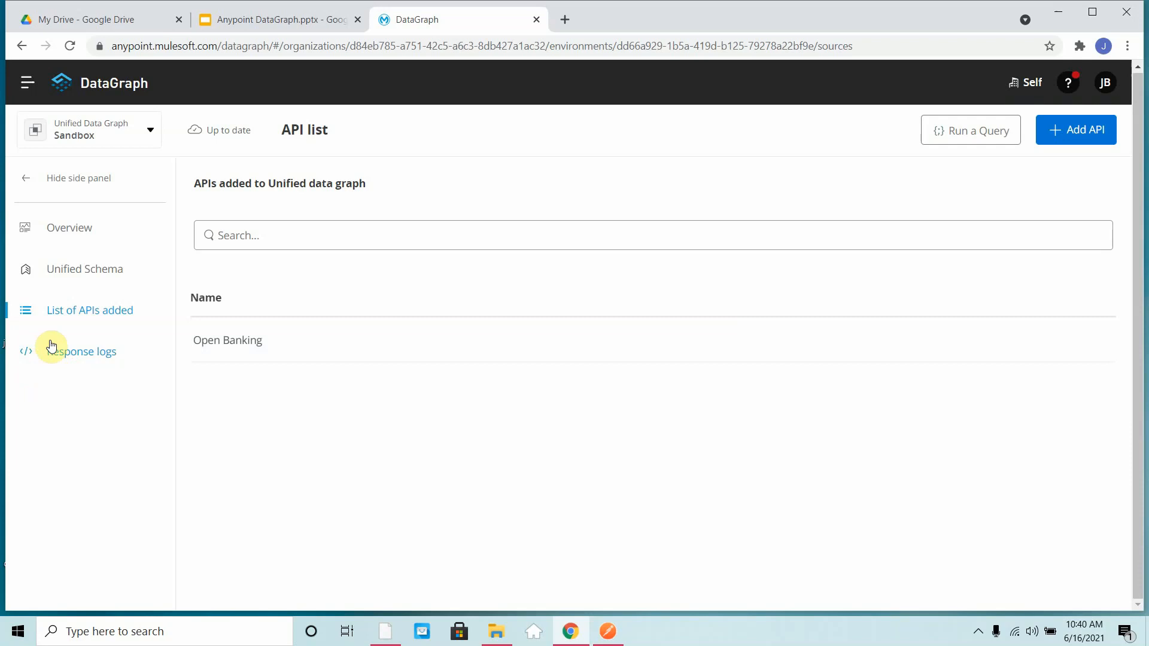
click(88, 236)
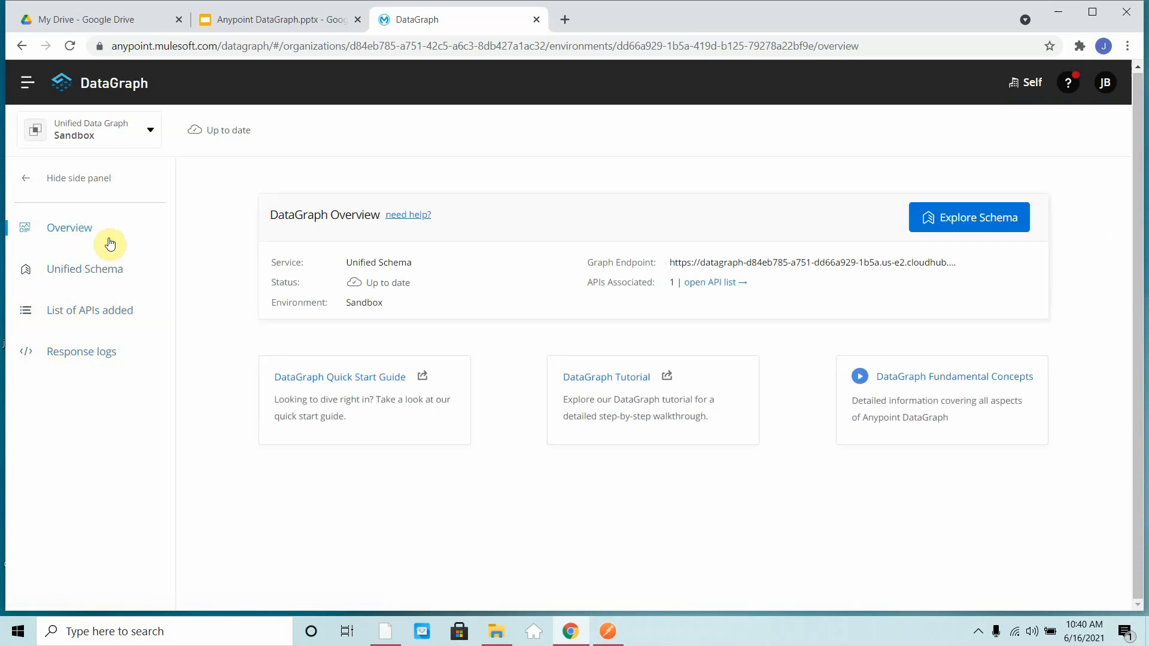
click(55, 271)
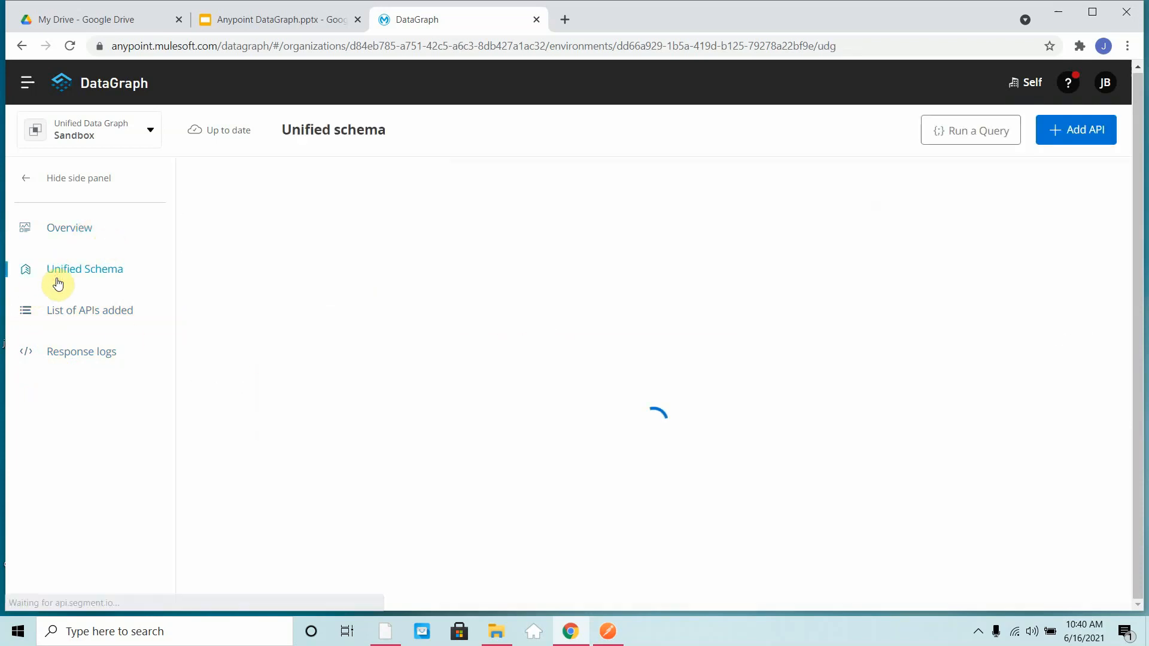
- Start running a query and request access with the existing application FetchAccounts
click(999, 141)
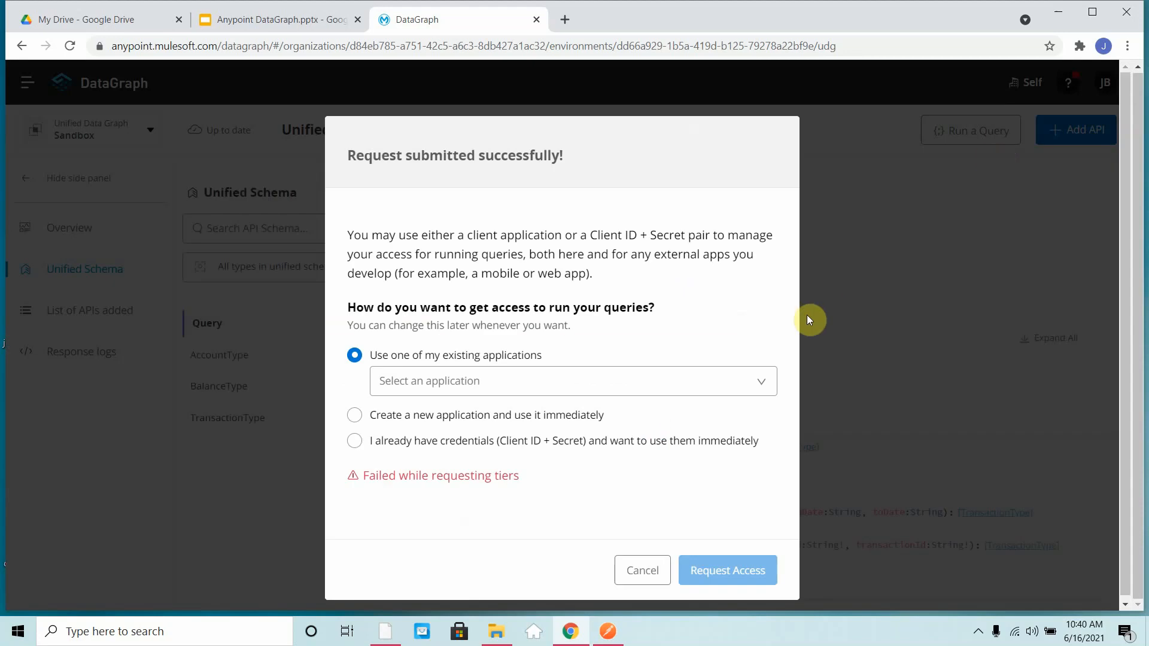
click(765, 378)
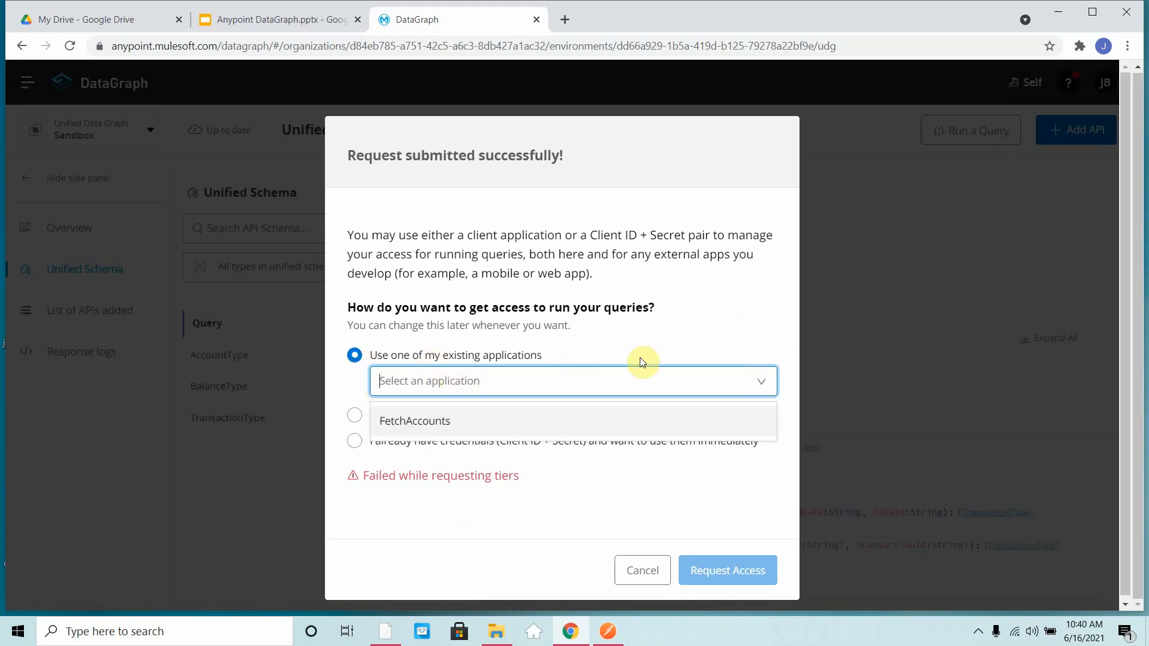
click(419, 427)
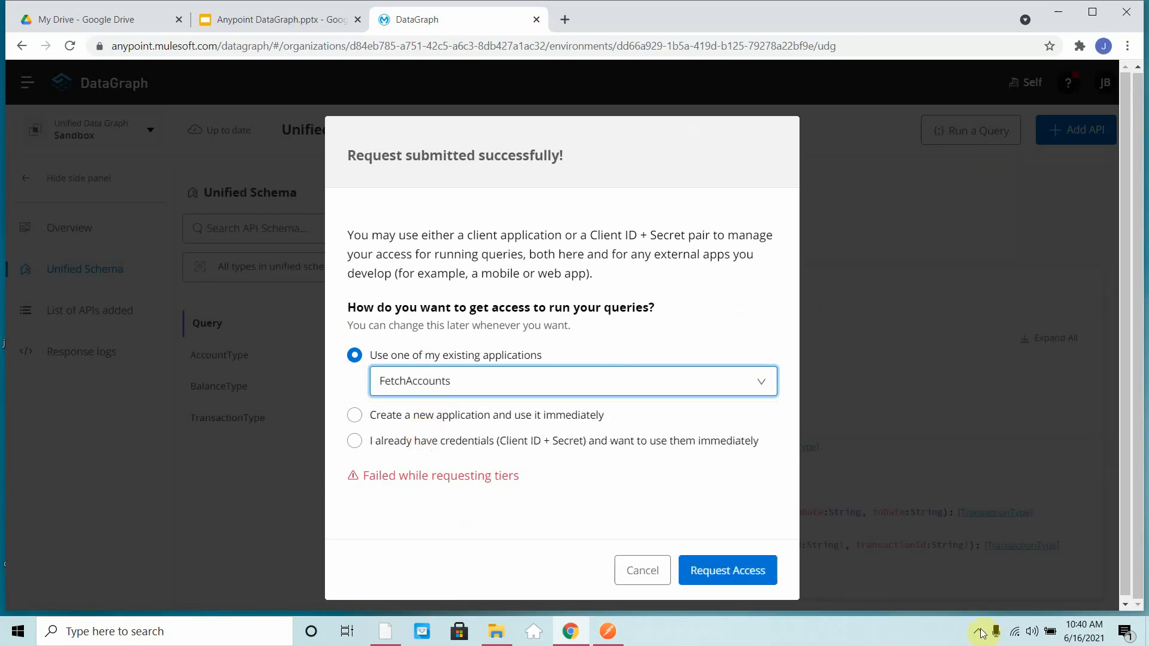
click(705, 574)
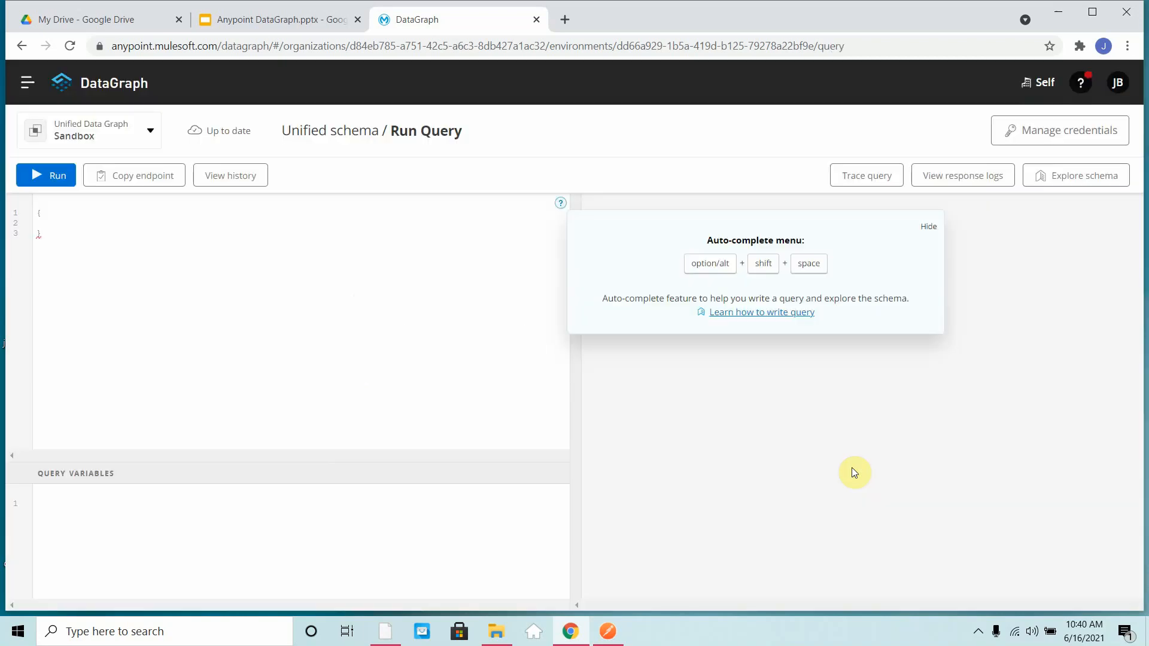
- Write an accounts query in the query editor with the customer's ID as the customerId argument
click(92, 222)
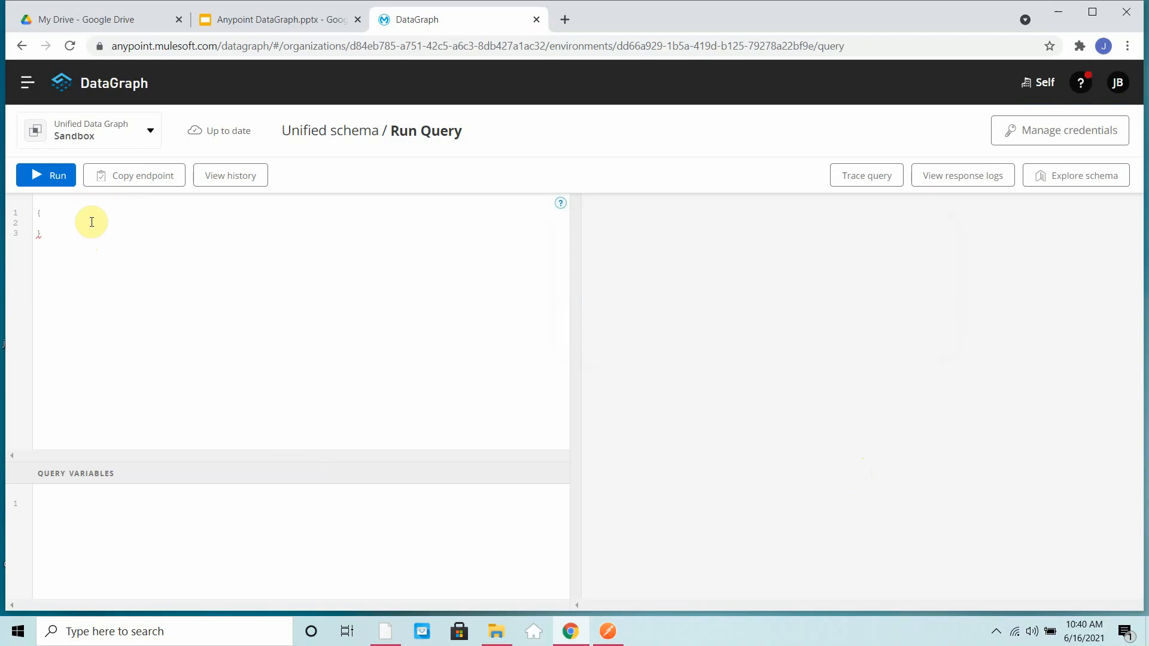
text(account)
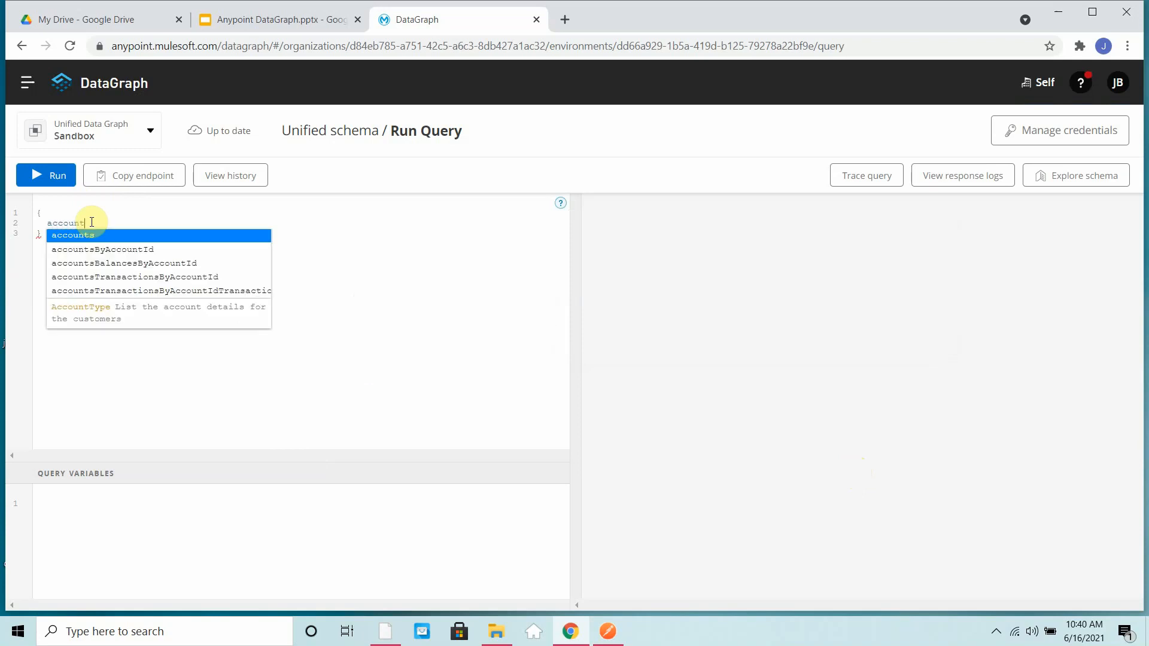
text(s)
key(Return)
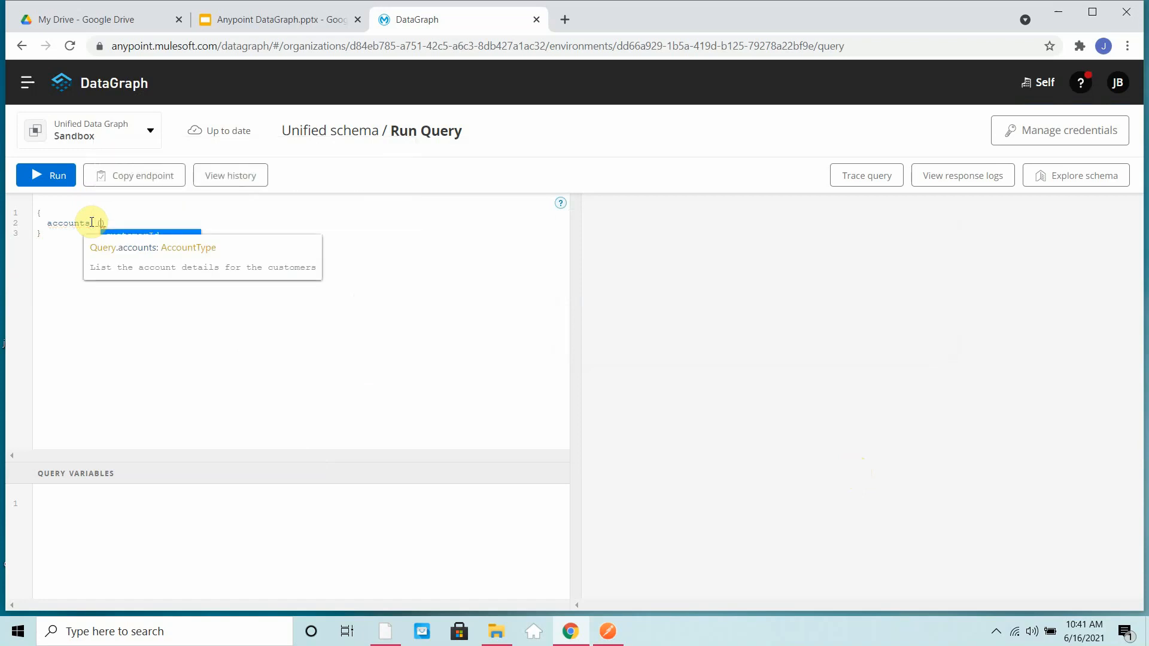
key(Return)
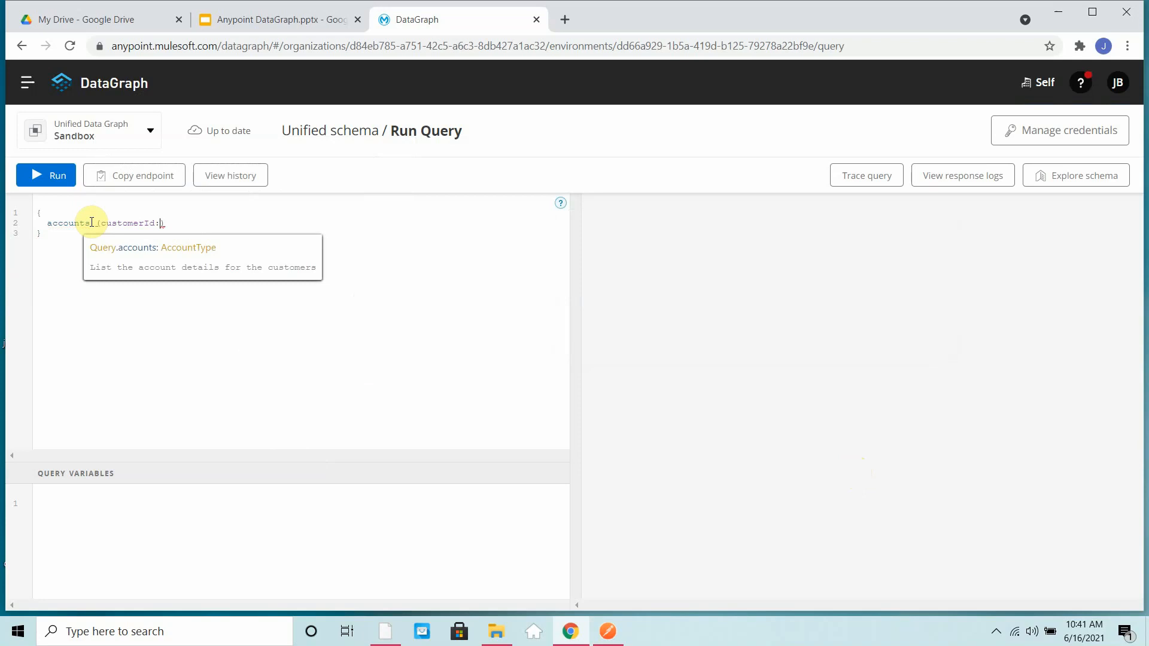
text("123456)
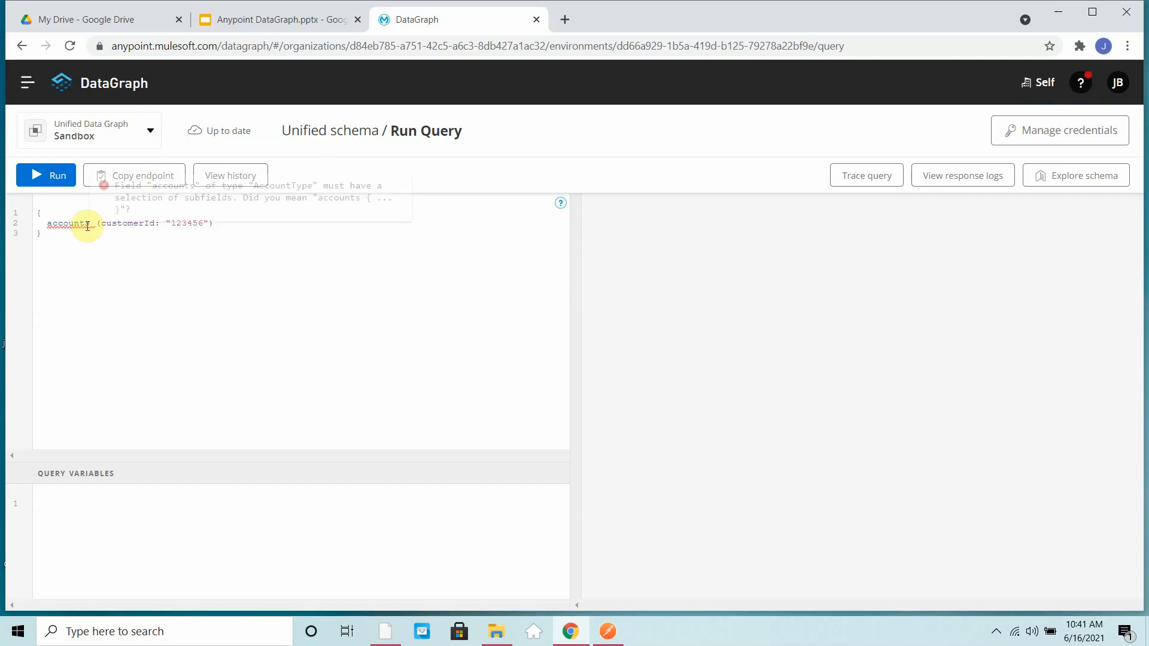
- Add the subfields firstName, id and lastName to the accounts query and run it
mouse_move(85, 226)
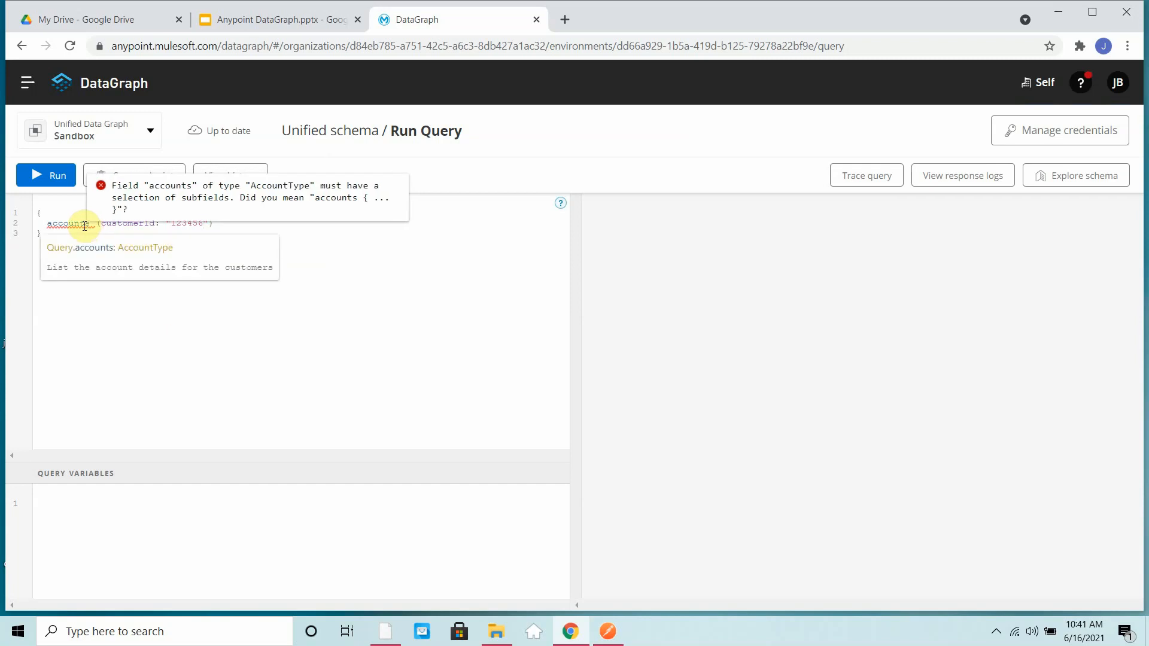
click(235, 227)
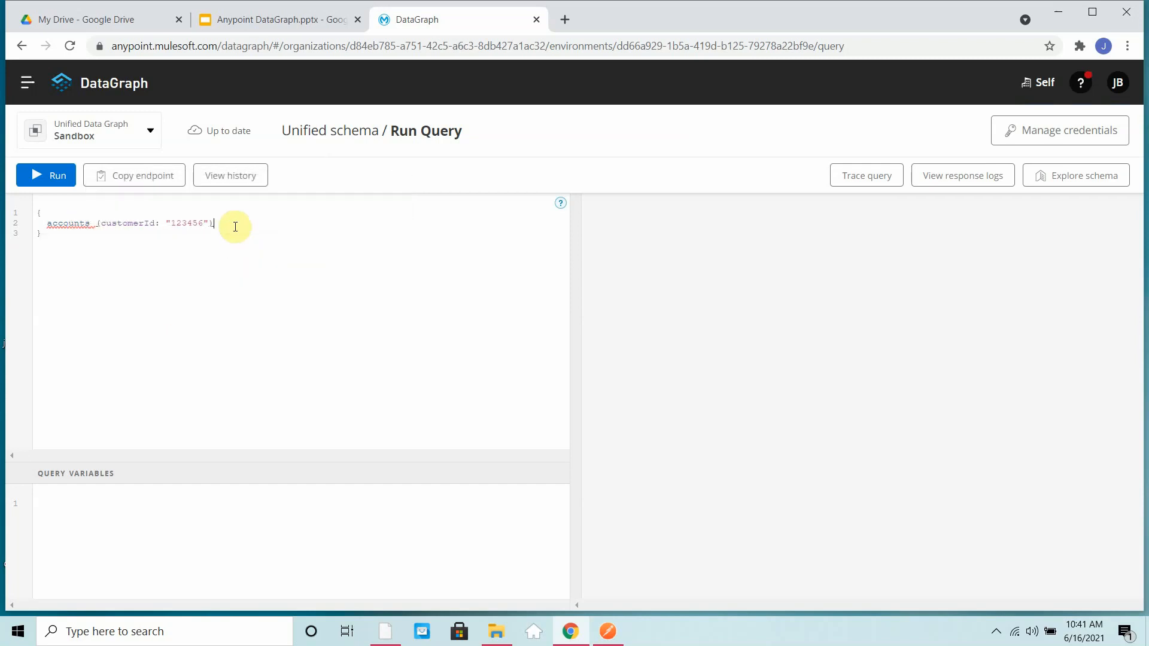
text({     )
text(firstName)
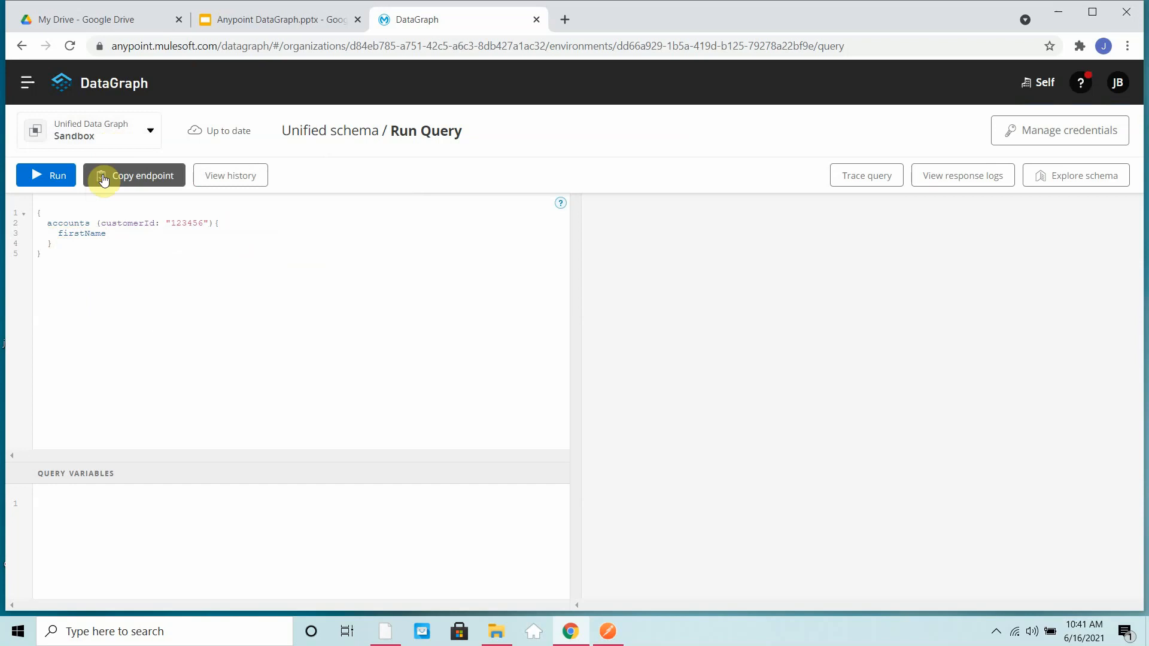
mouse_move(128, 224)
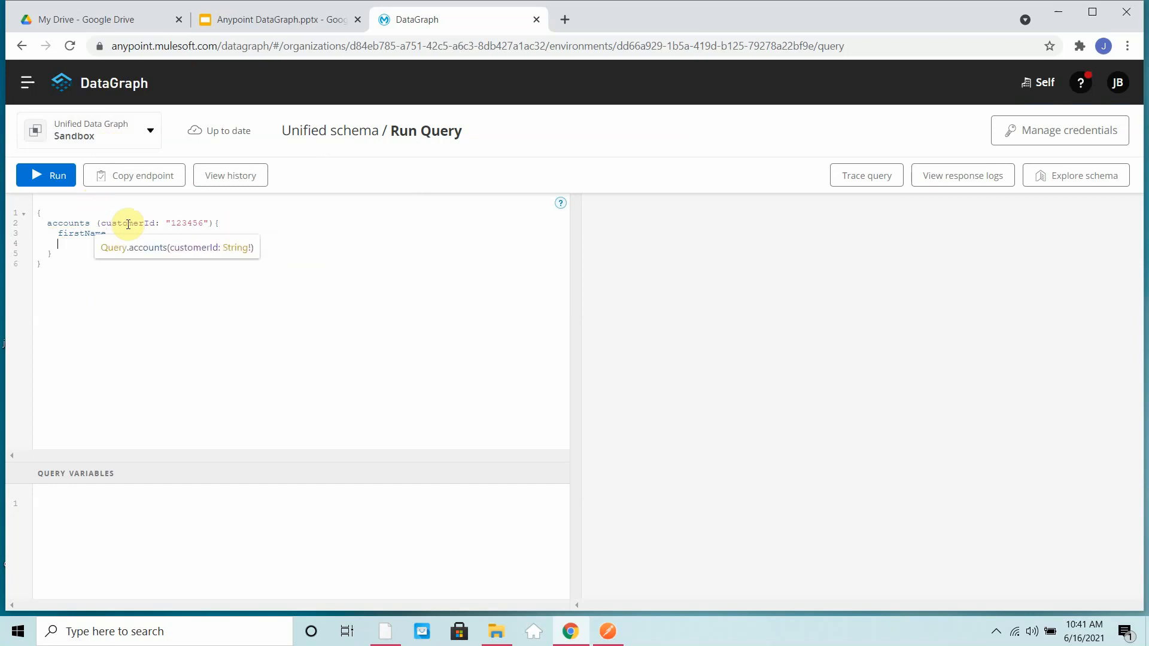
text(id     )
text(lastName)
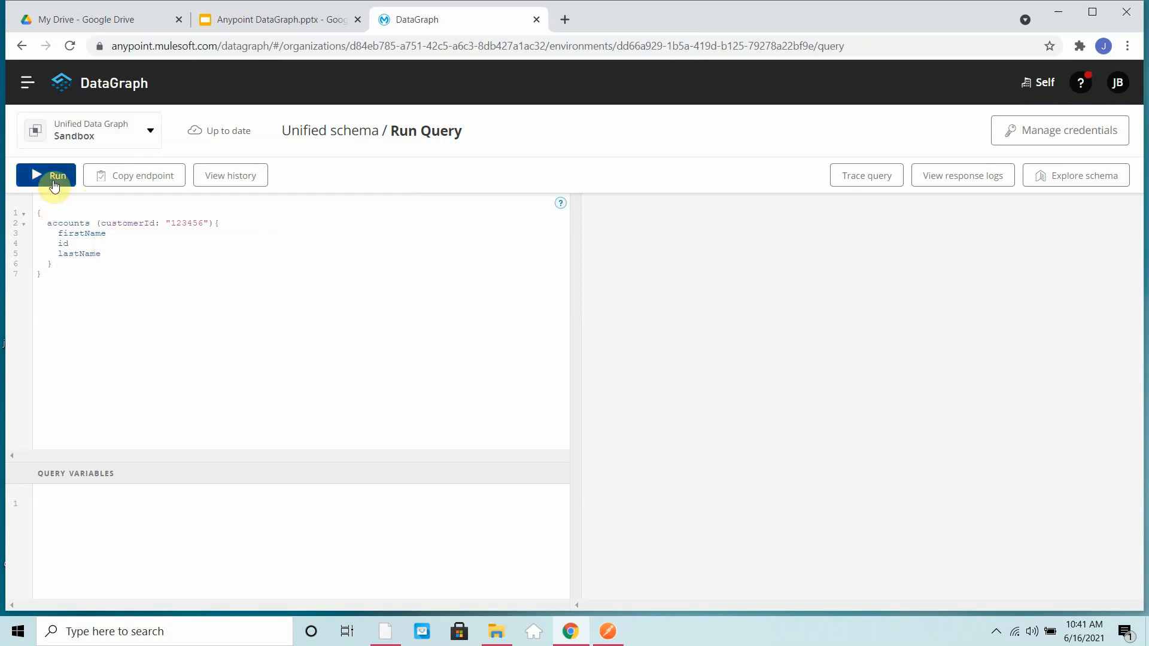
click(53, 182)
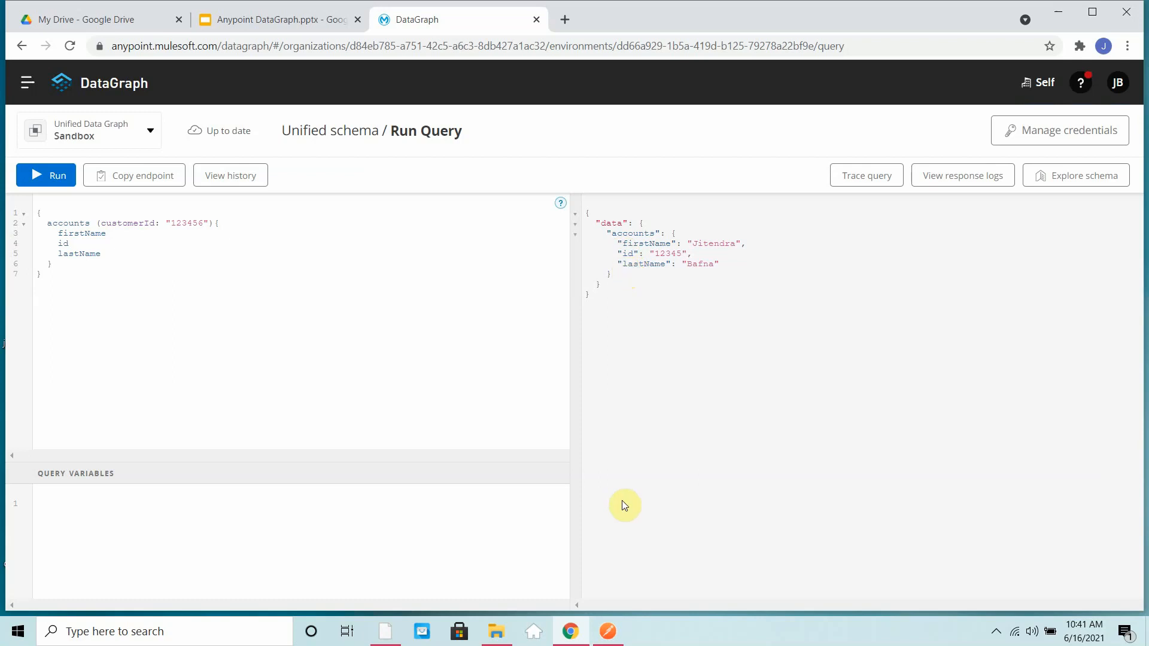
- Check the full accounts response in Postman, return to DataGraph, add the address field below lastName and rerun the query
click(617, 626)
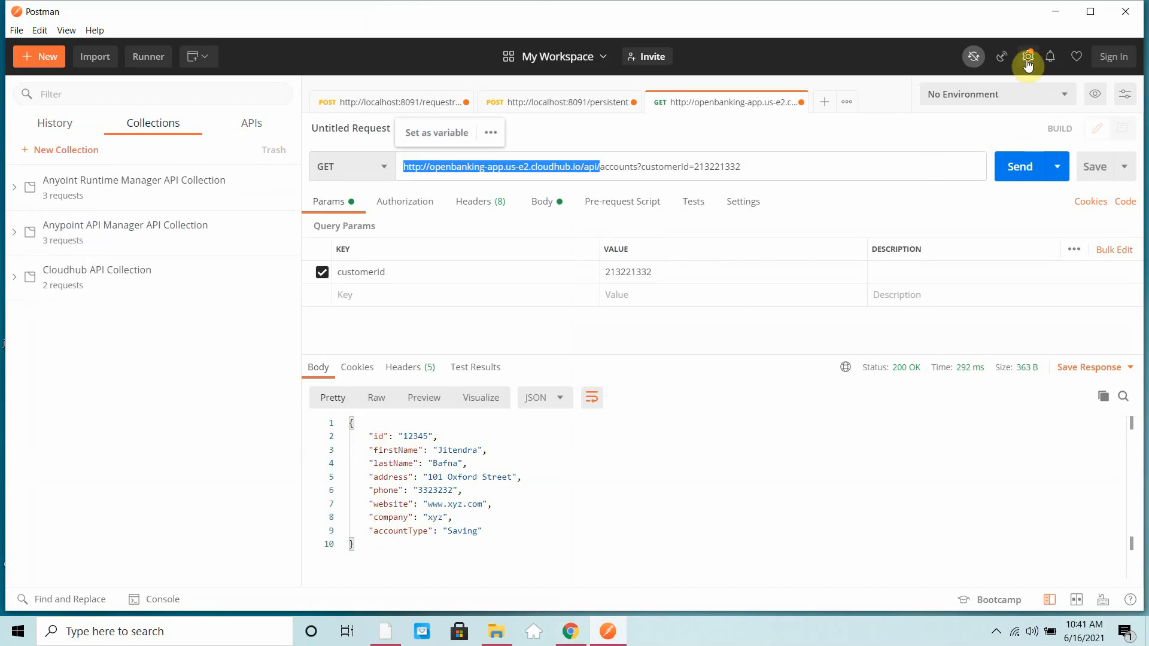
click(1055, 12)
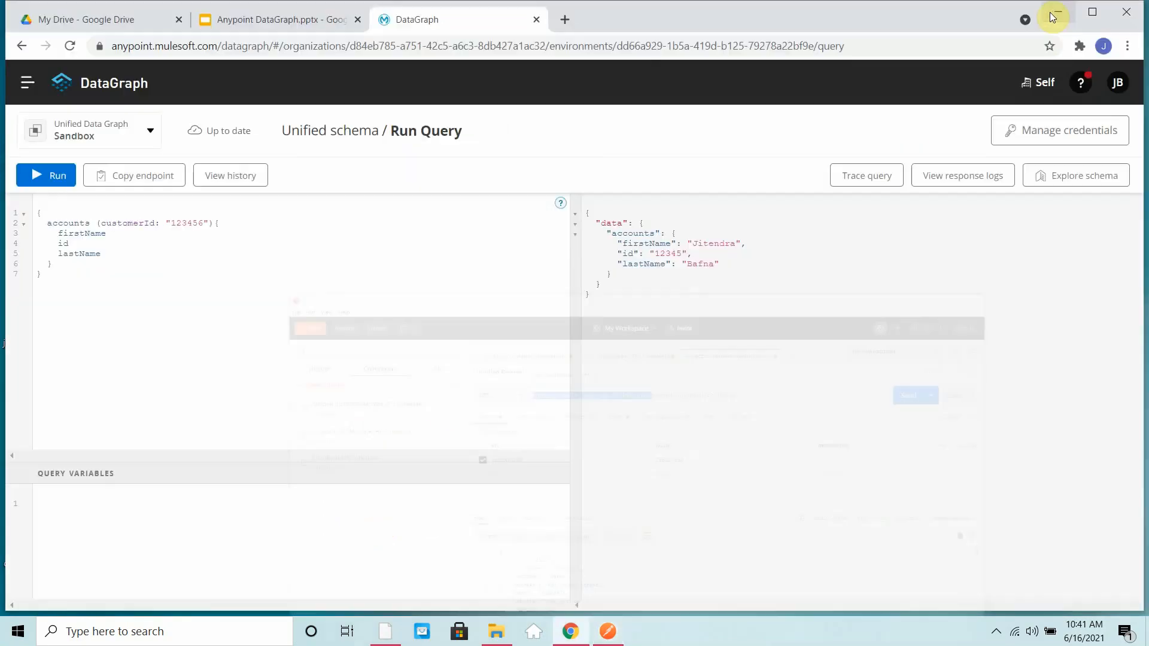
click(115, 256)
text(address)
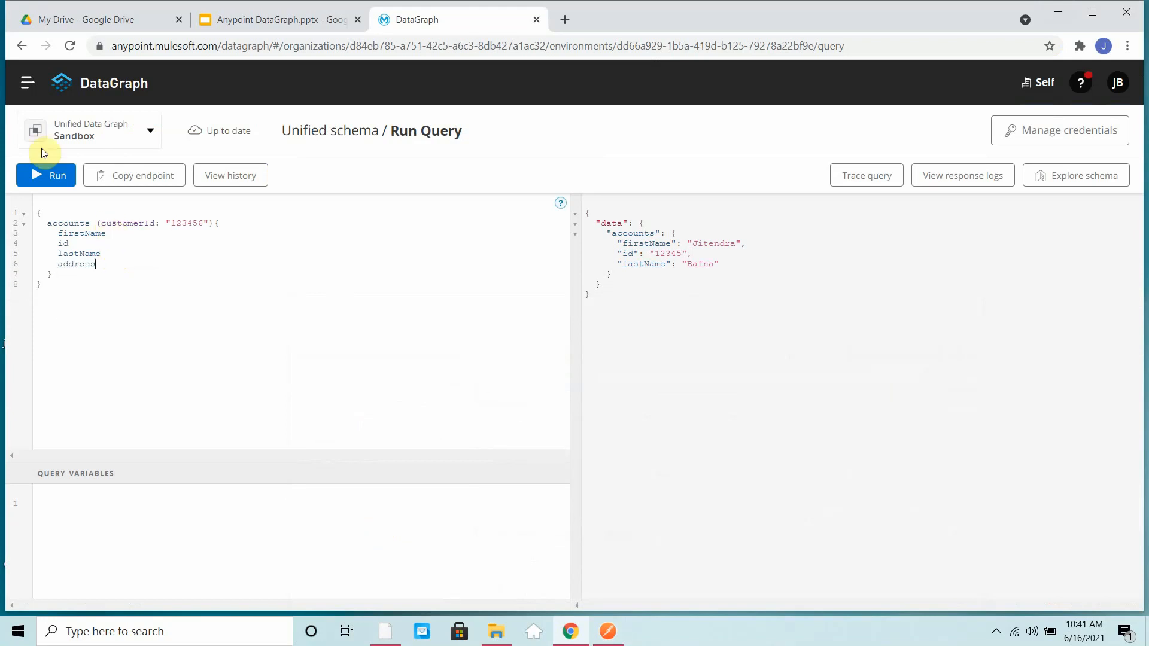
click(55, 174)
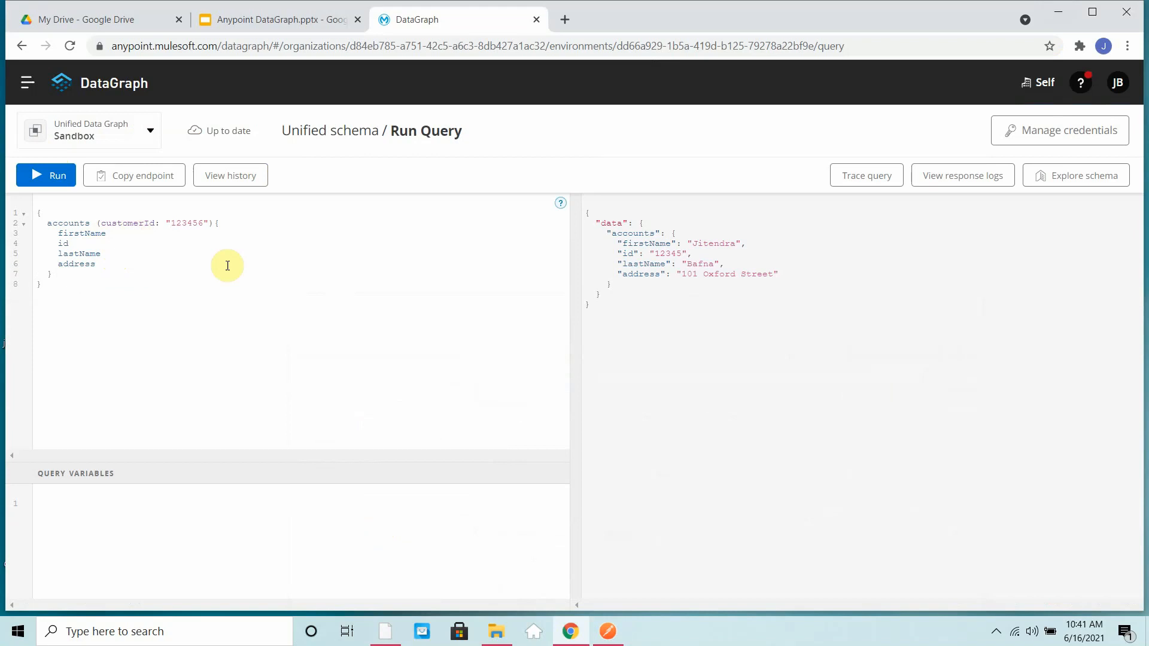
- Add the website field below address in the accounts query and run it again
click(97, 264)
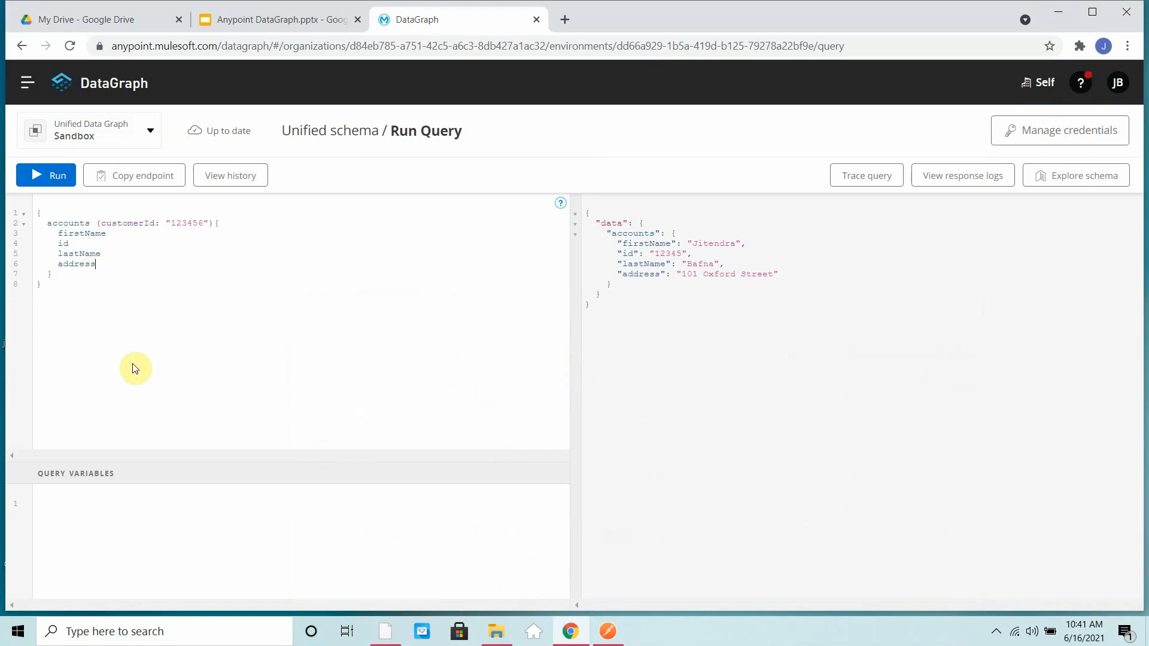
key(Return)
text(website)
click(48, 182)
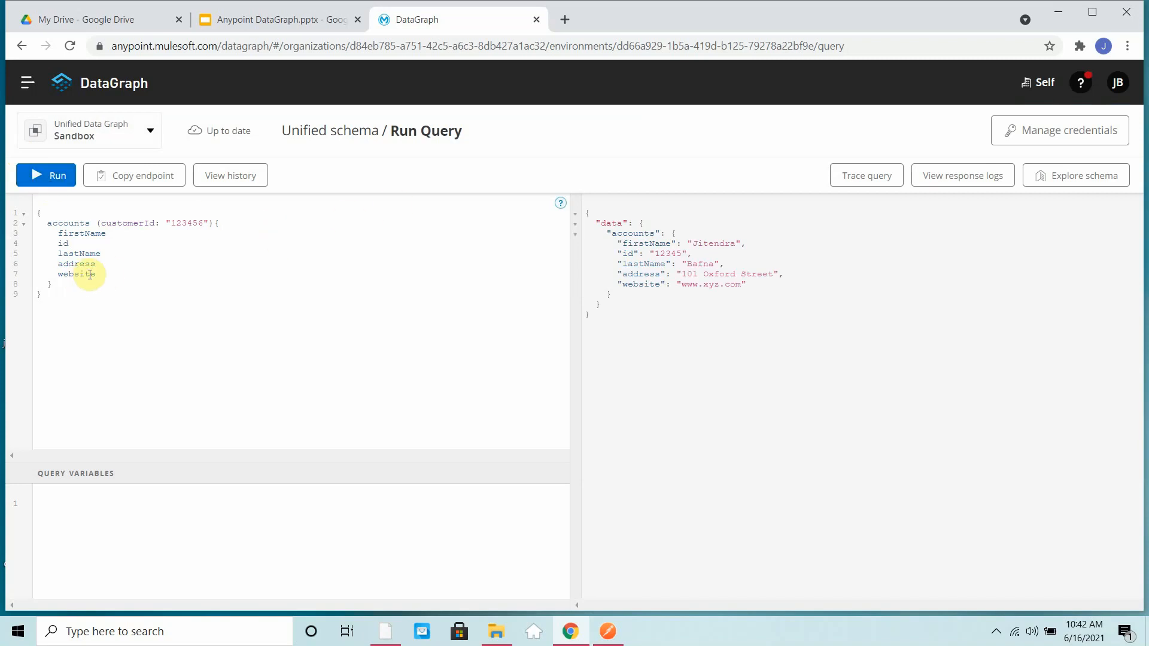
- Add an accountsBalancesByAccountId query below the accounts block, passing the account's ID as the accountId argument
mouse_move(90, 275)
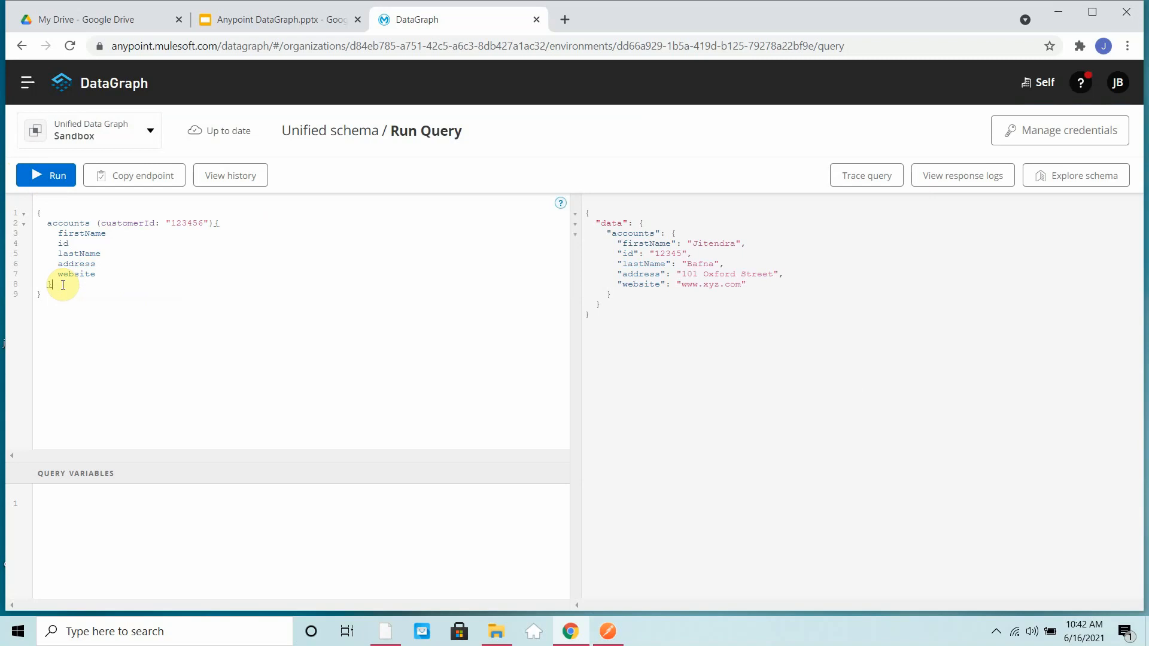
key(Return)
key(ctrl+space)
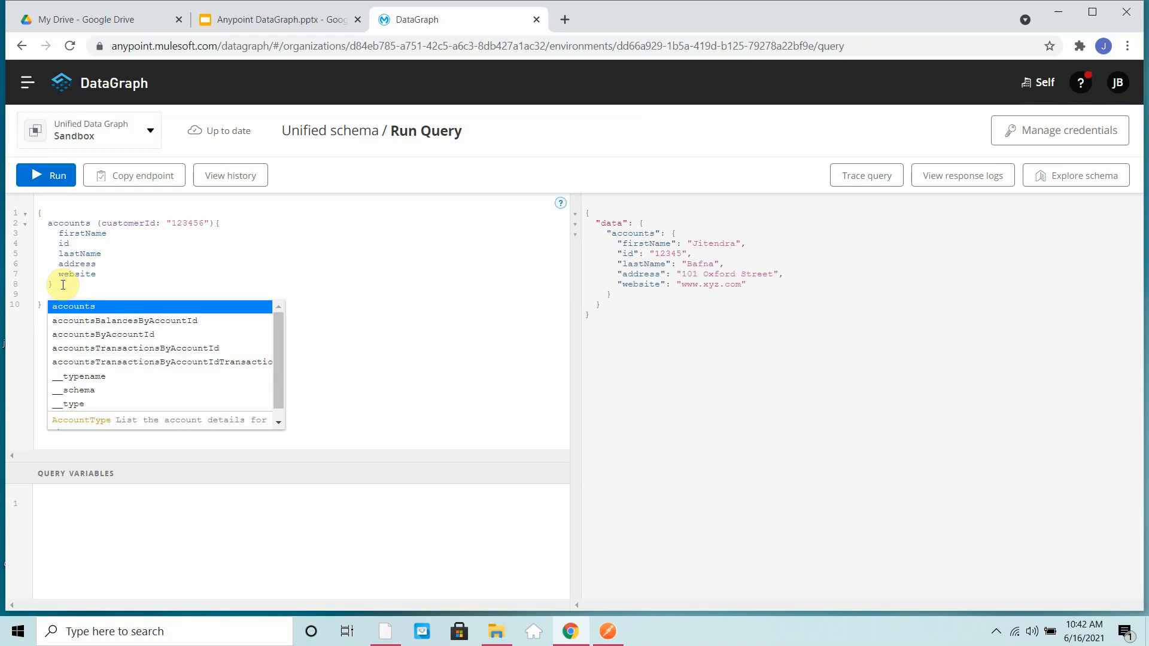
key(Down)
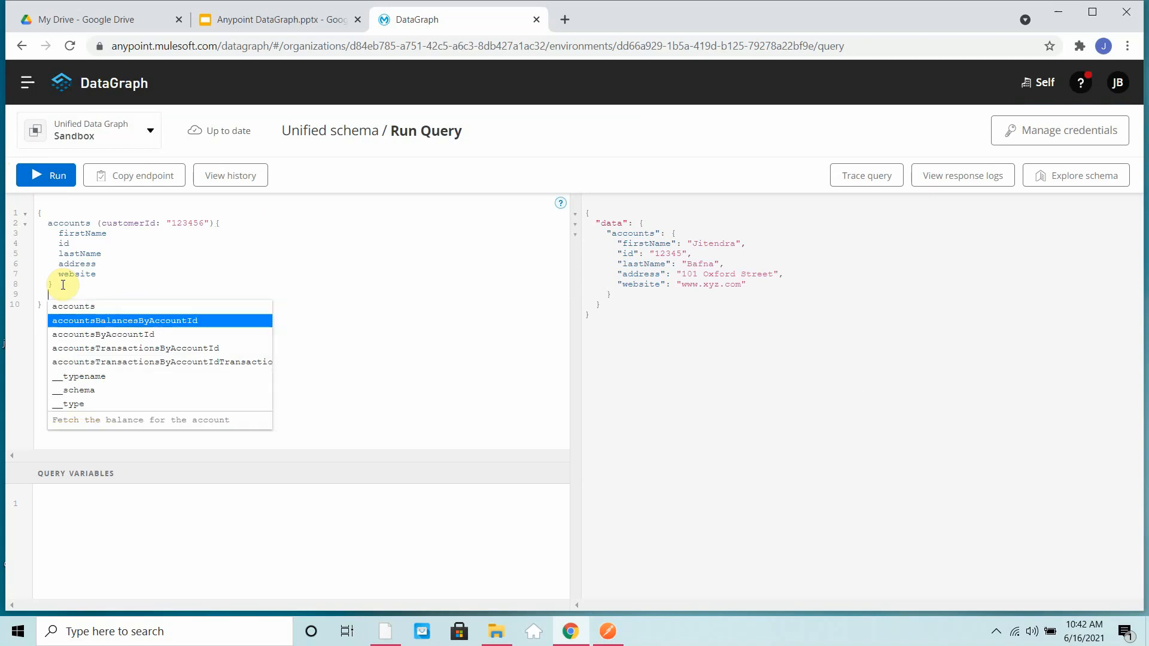
key(Return)
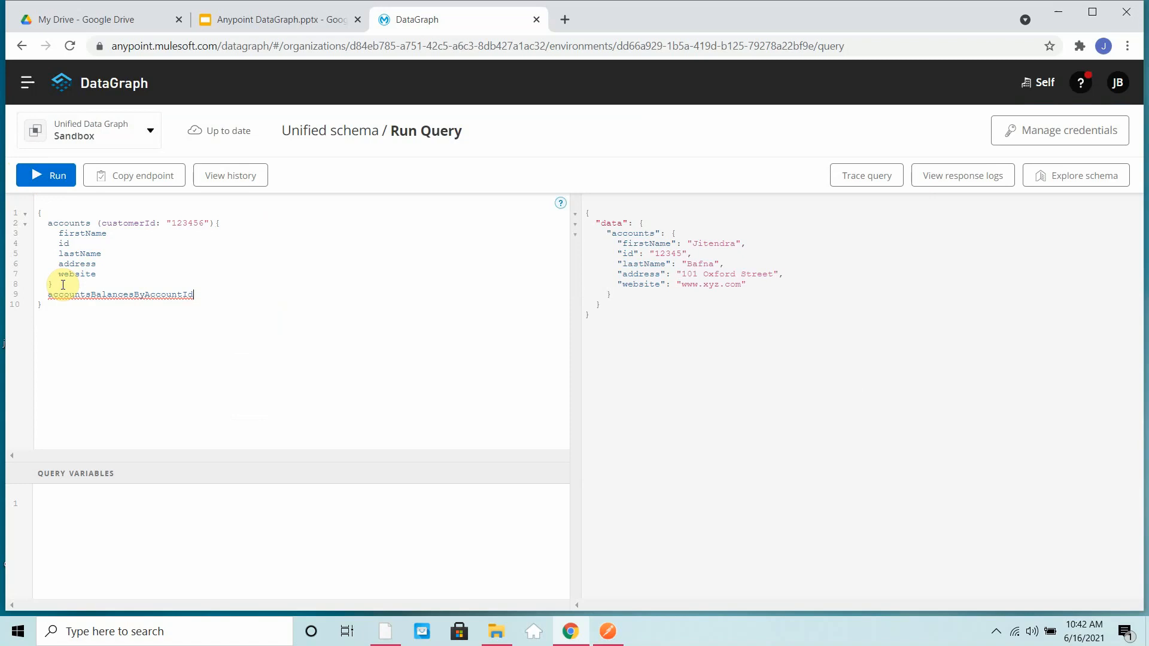
text(()
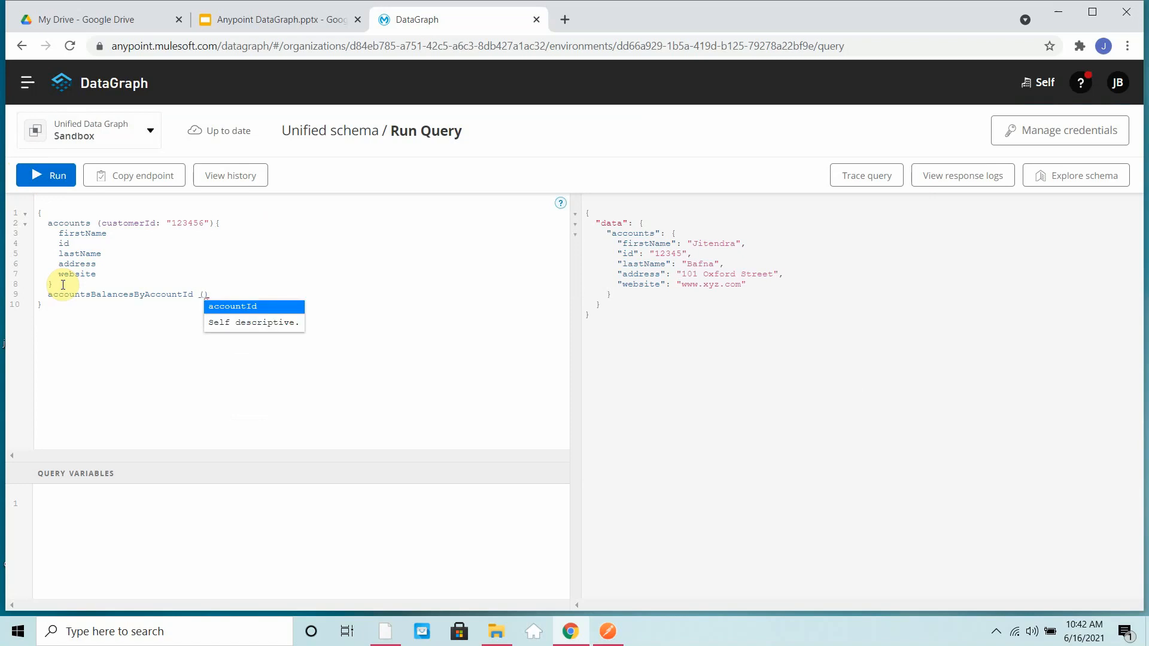
key(Return)
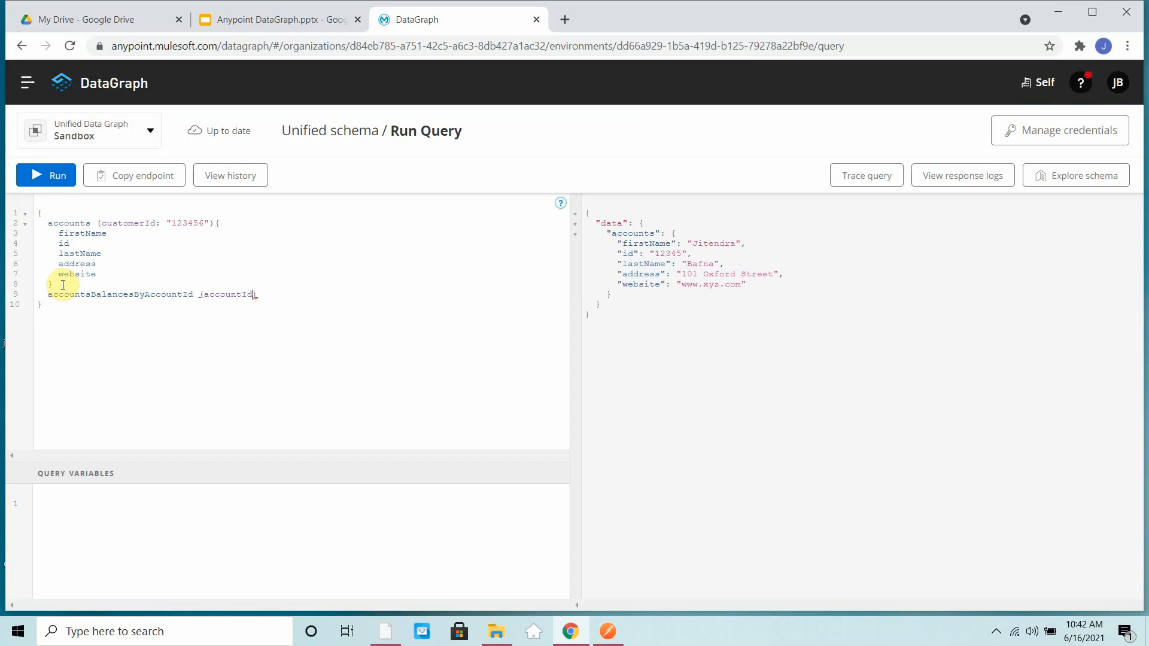
text(:"11232"){)
- Add the subfields balanceType and amount to the balances query and run the combined query
key(Return)
key(ctrl+space)
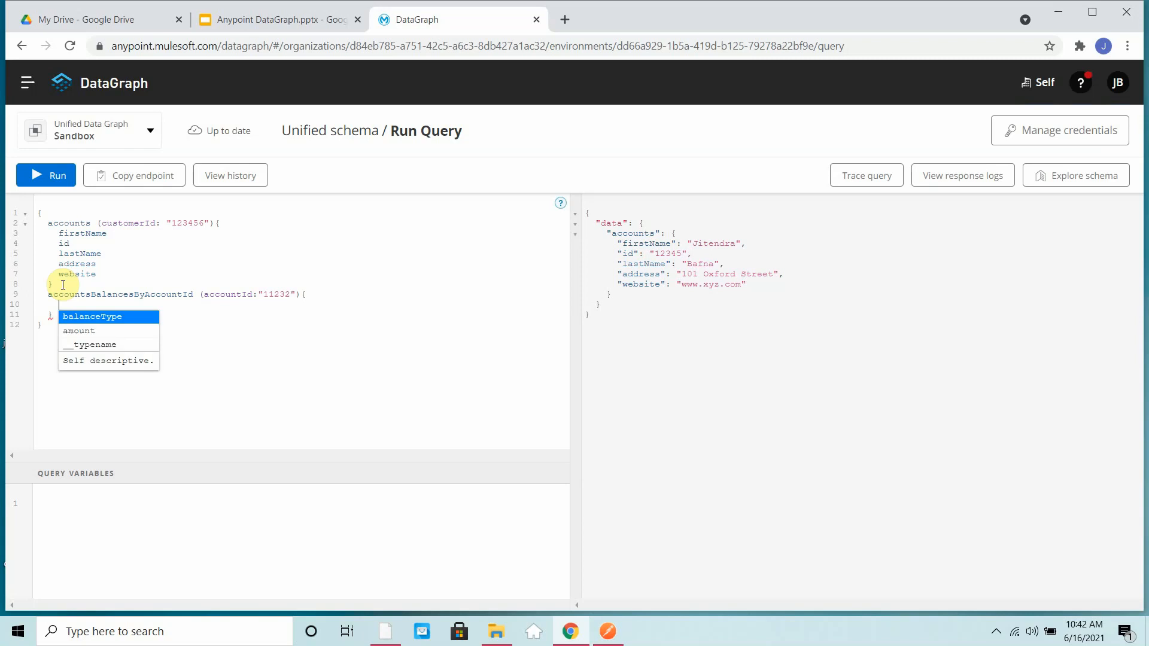
key(Return)
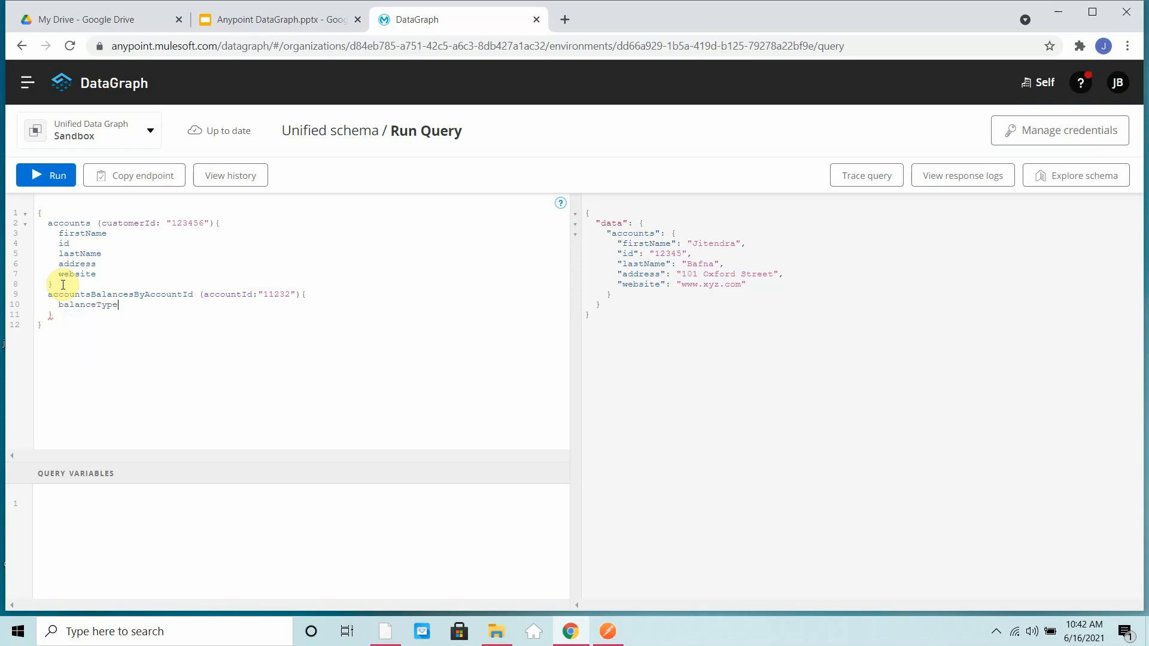
text(amount)
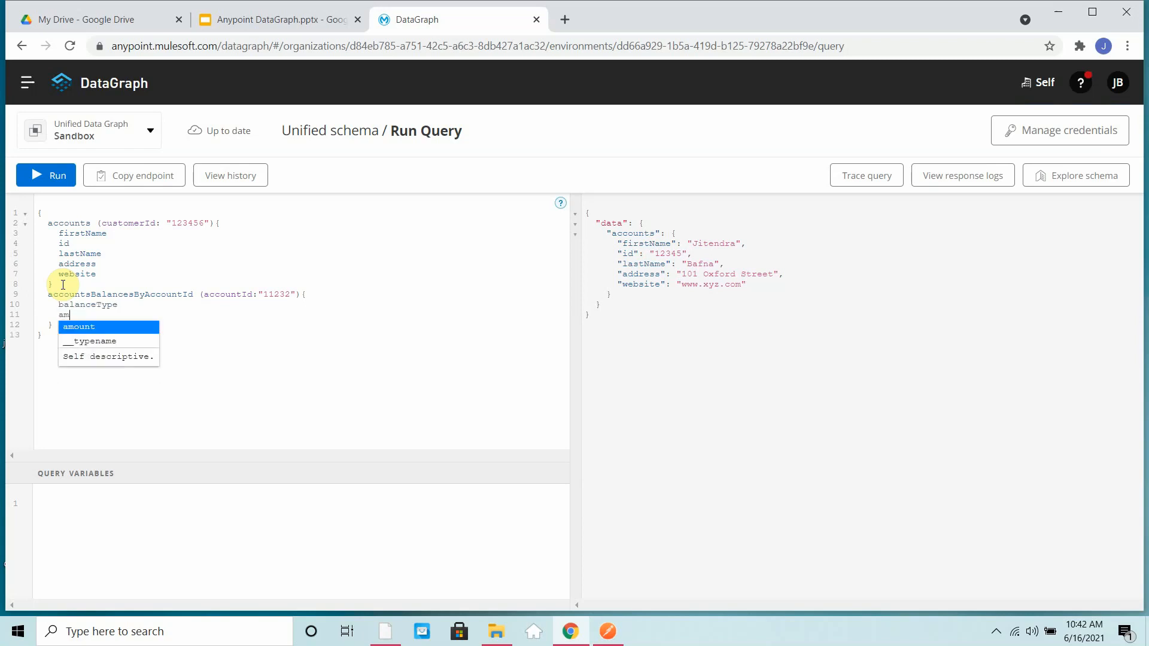
key(Return)
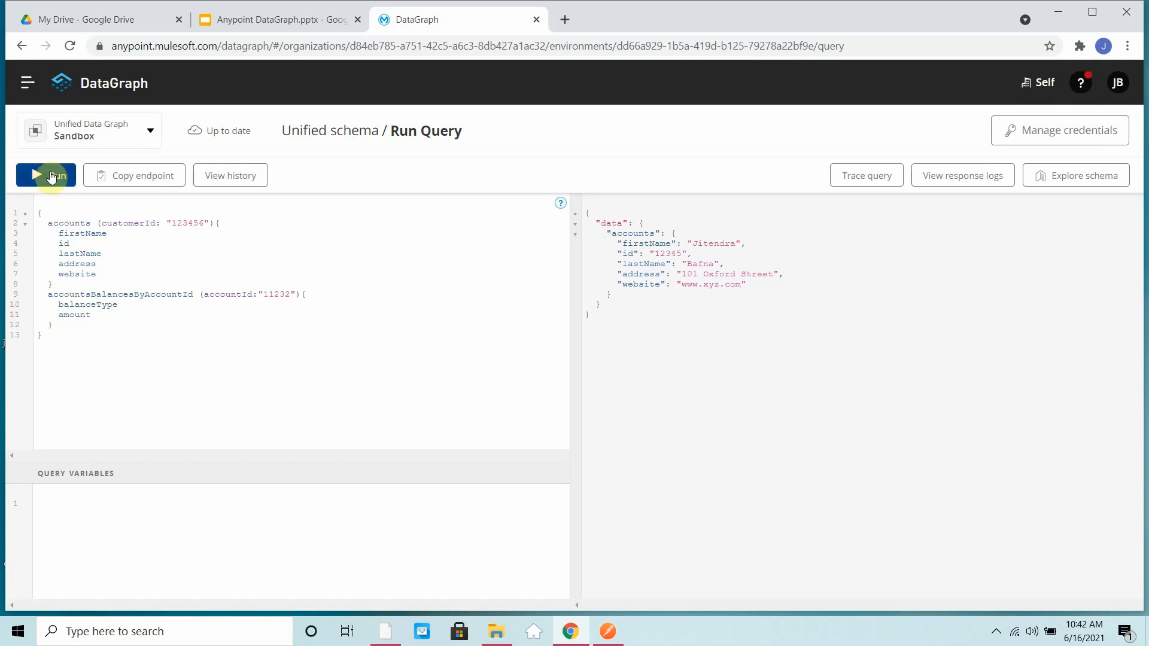
click(48, 175)
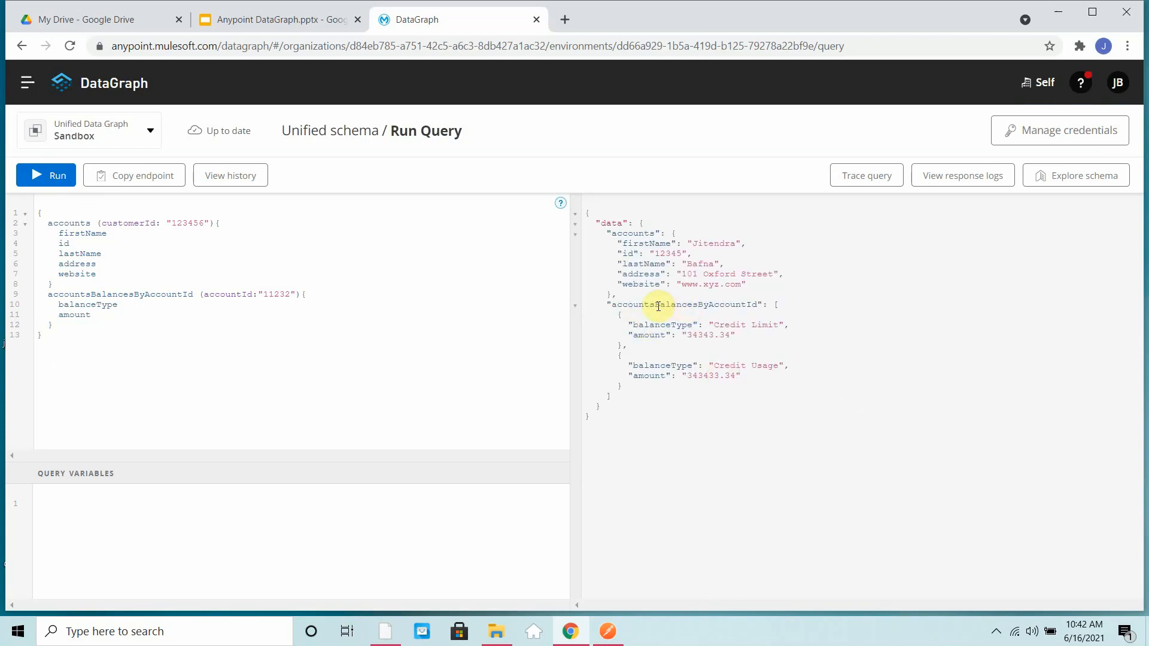
- Switch to Postman, replace the customerId parameter in the accounts URL with an account ID path ending in /balances, and send the GET request
click(608, 631)
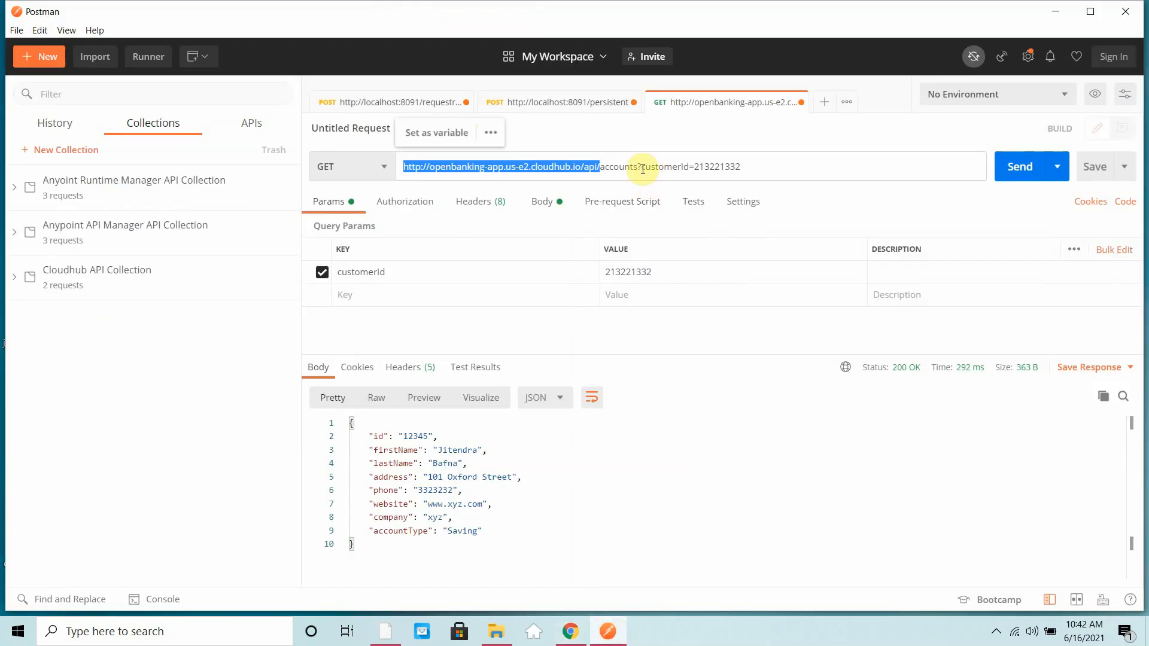
click(639, 168)
drag(639, 168, 751, 167)
text(/)
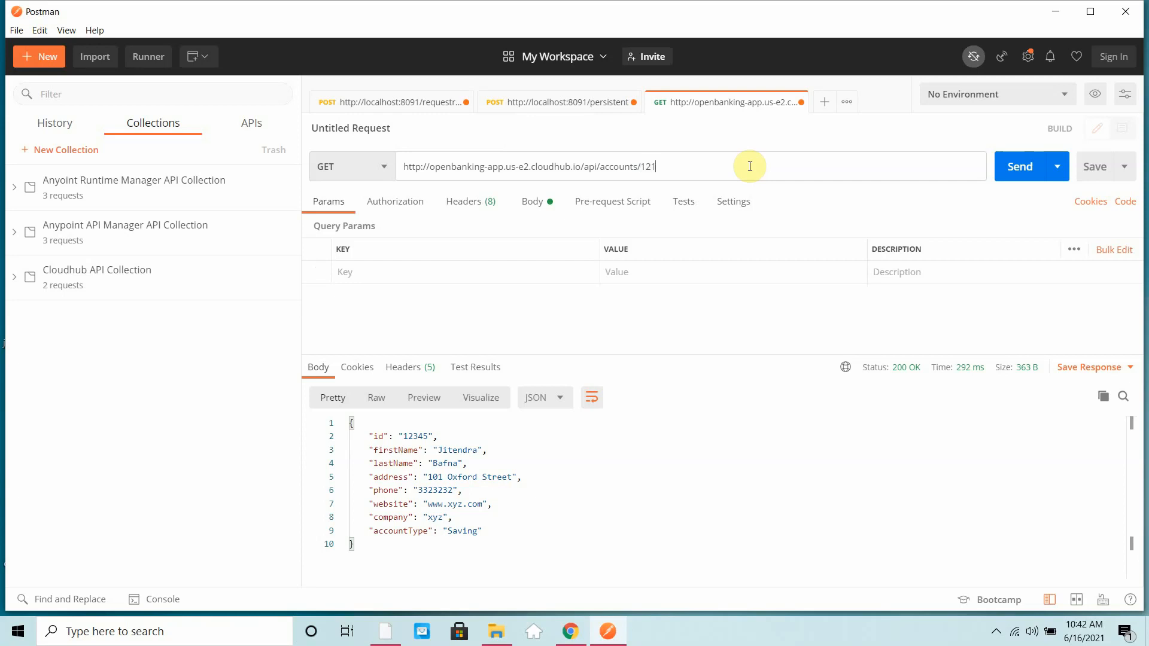
text(12112/balances)
click(1025, 167)
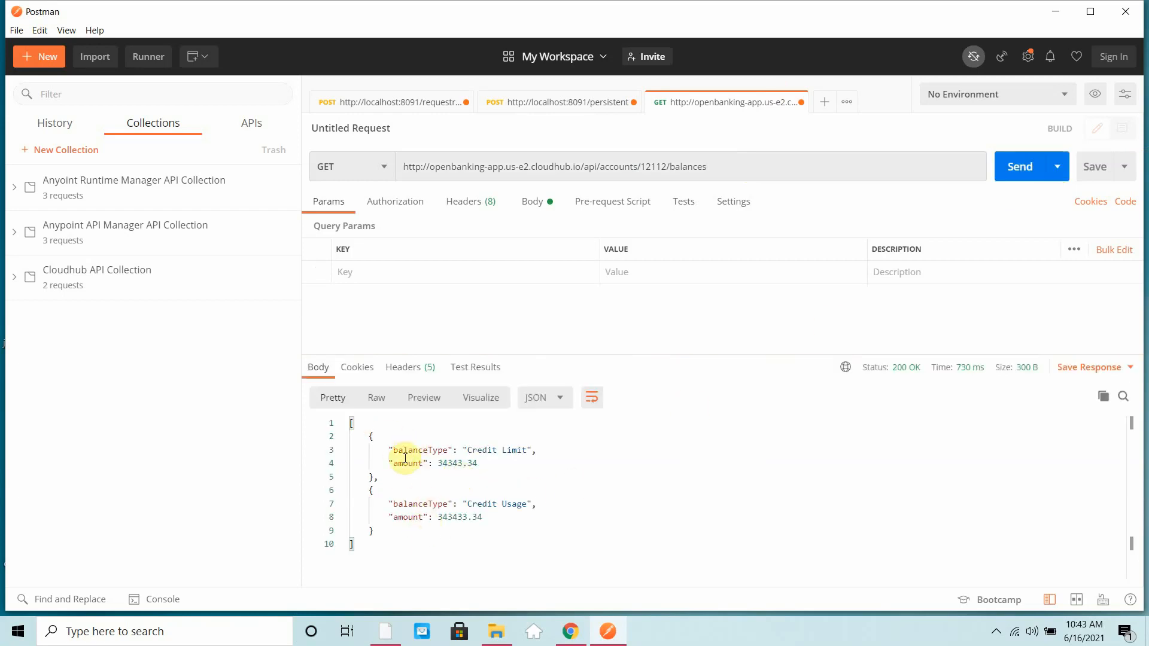
- Return to DataGraph, give the accountsBalancesByAccountId query the alias balances and rerun the query
click(572, 632)
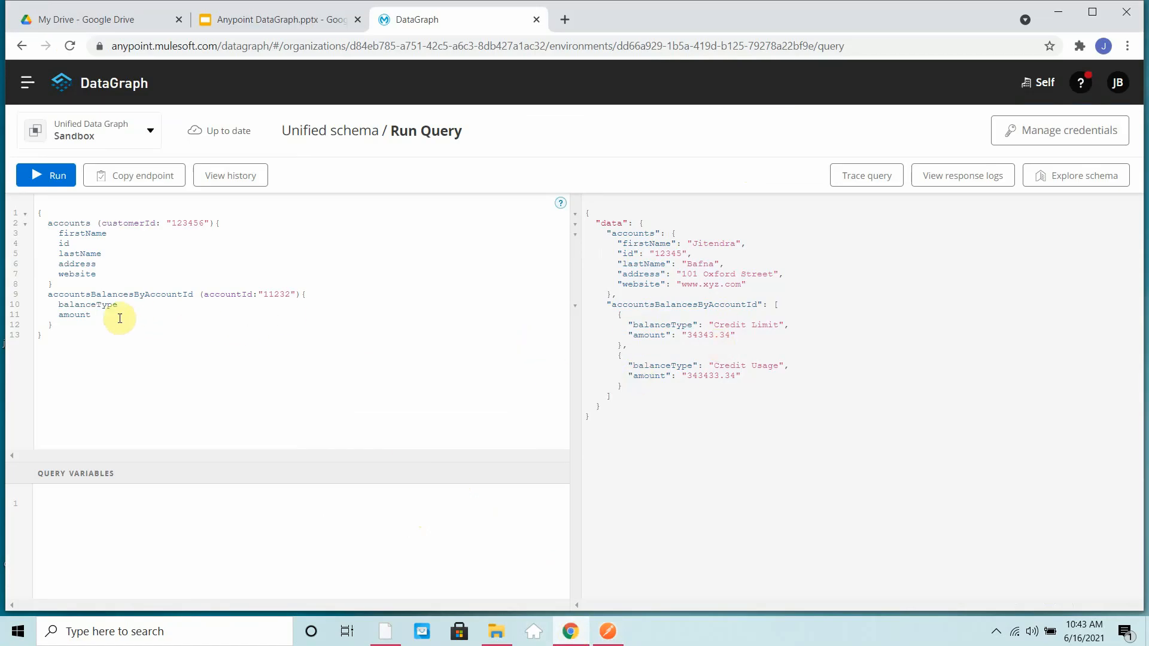
drag(611, 305, 798, 308)
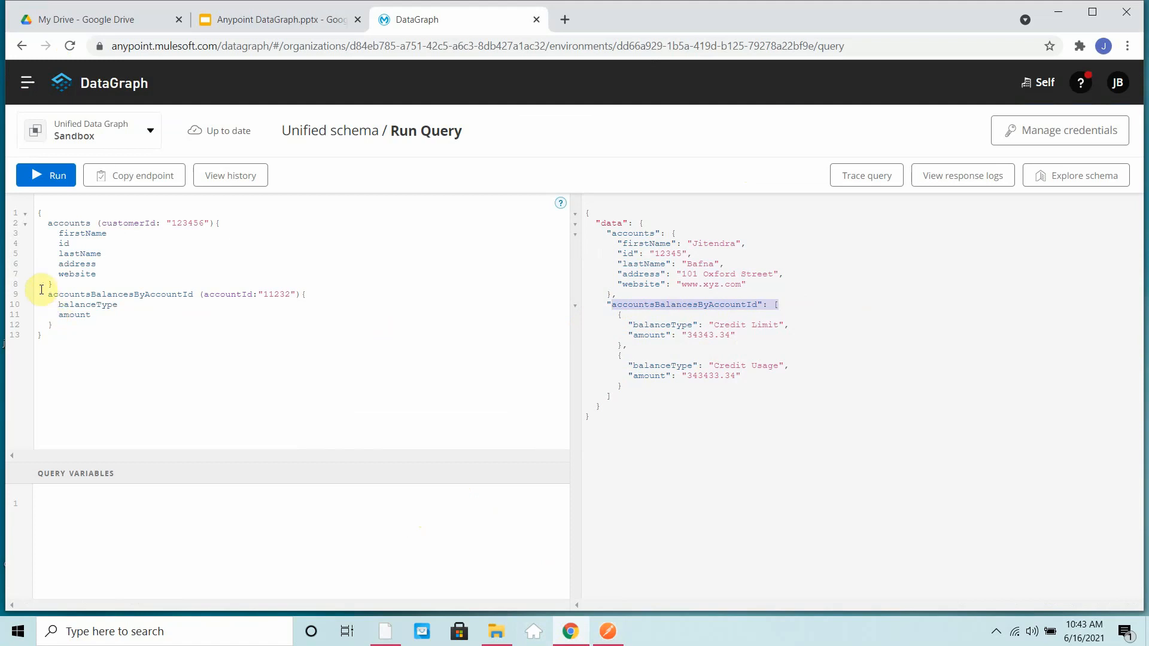
click(48, 294)
text(balances:)
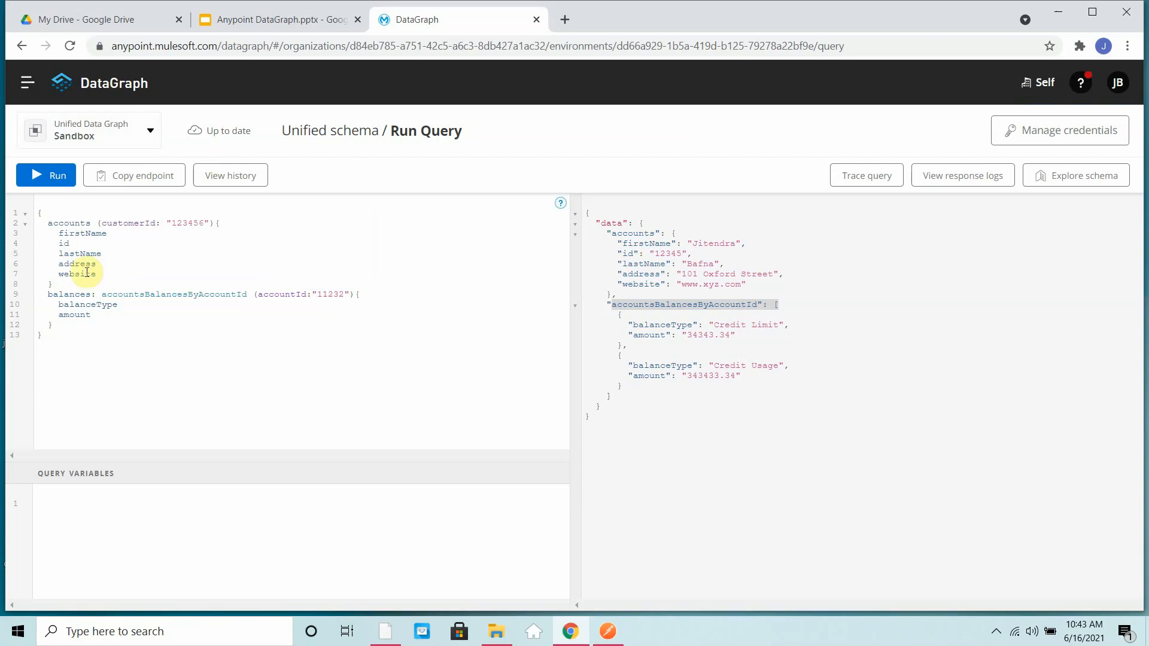
click(60, 178)
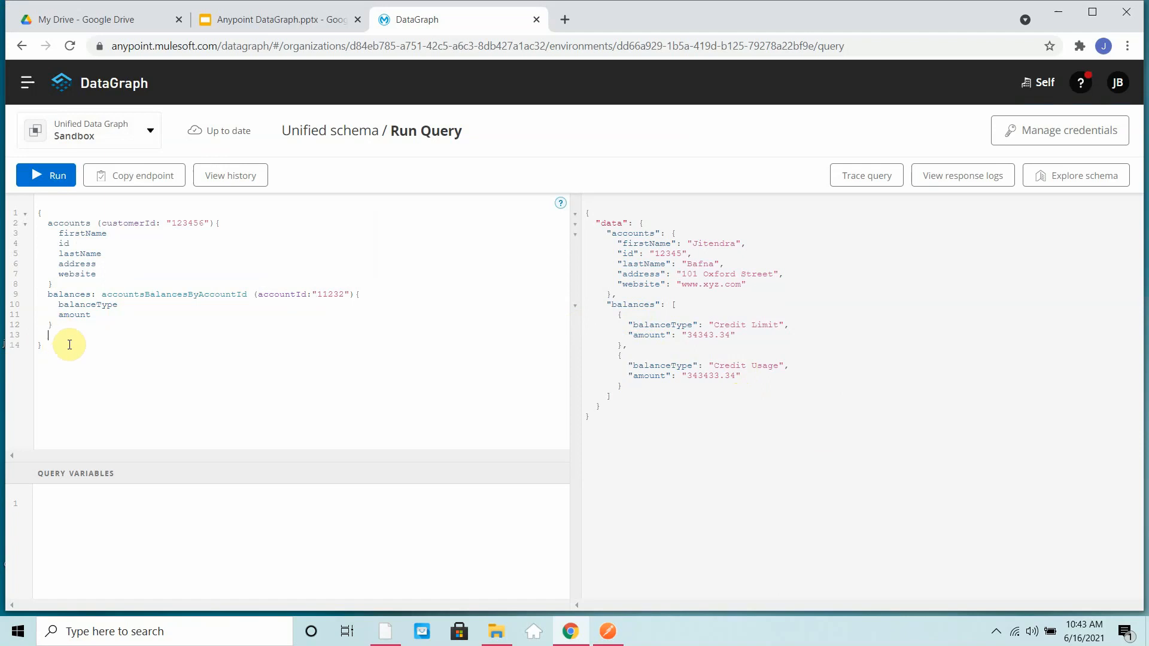
- Add an accountsTransactionsByAccountId query below the balances block with the account's ID as accountId and an empty field block
key(ctrl+space)
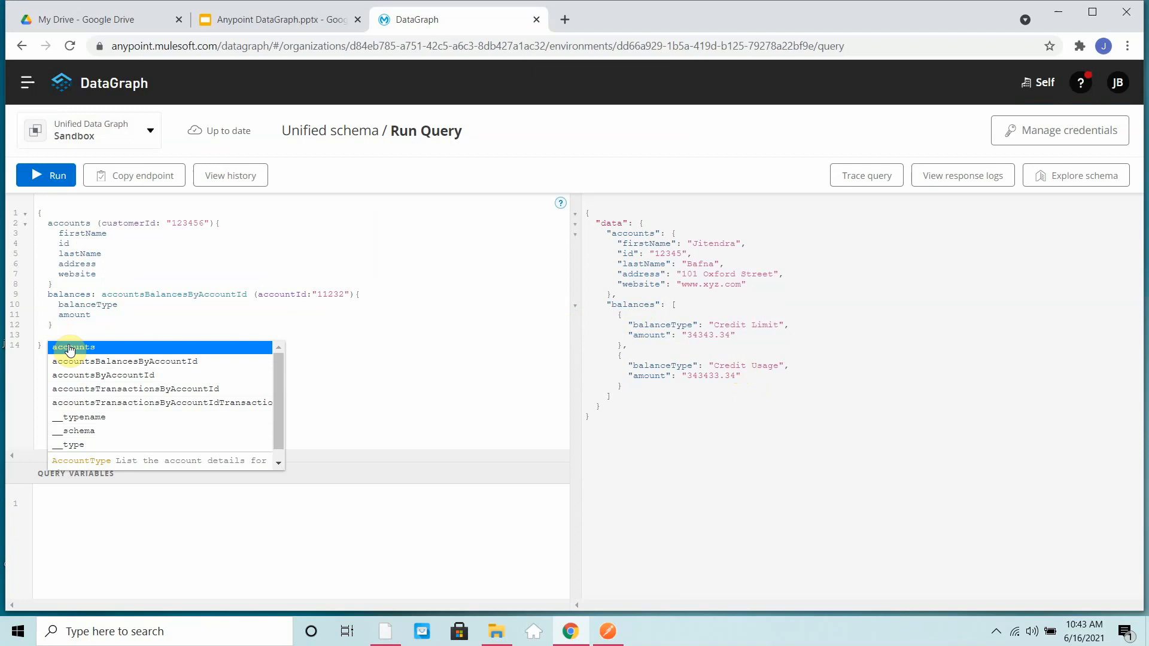
key(Down)
key(Down)
key(Down)
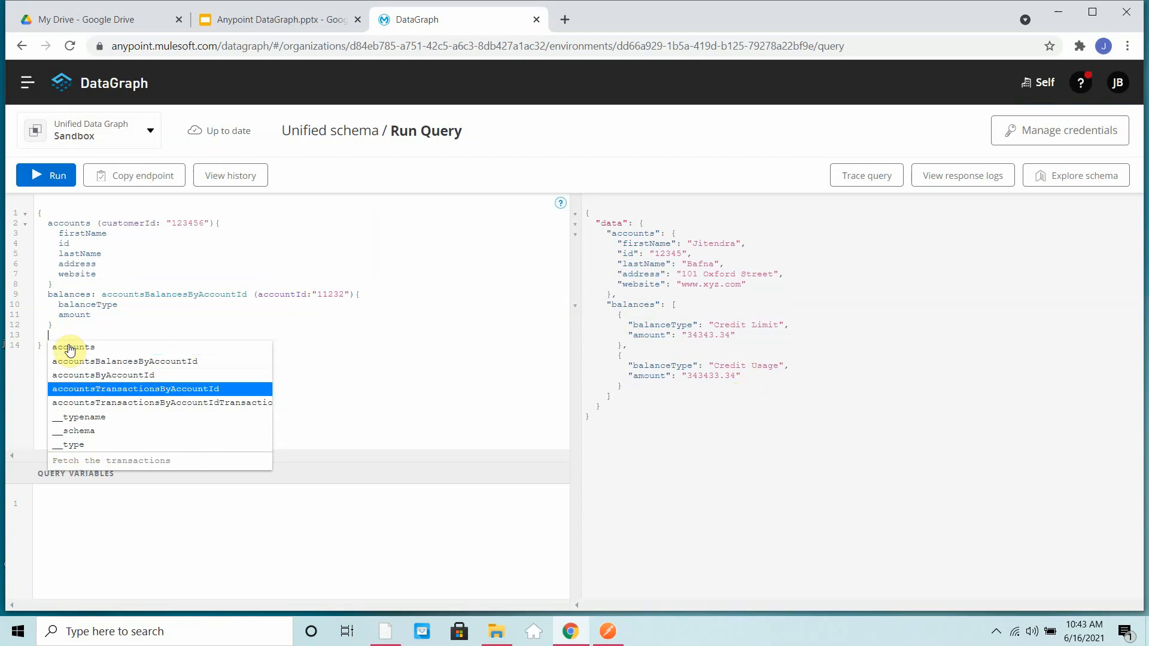
key(Return)
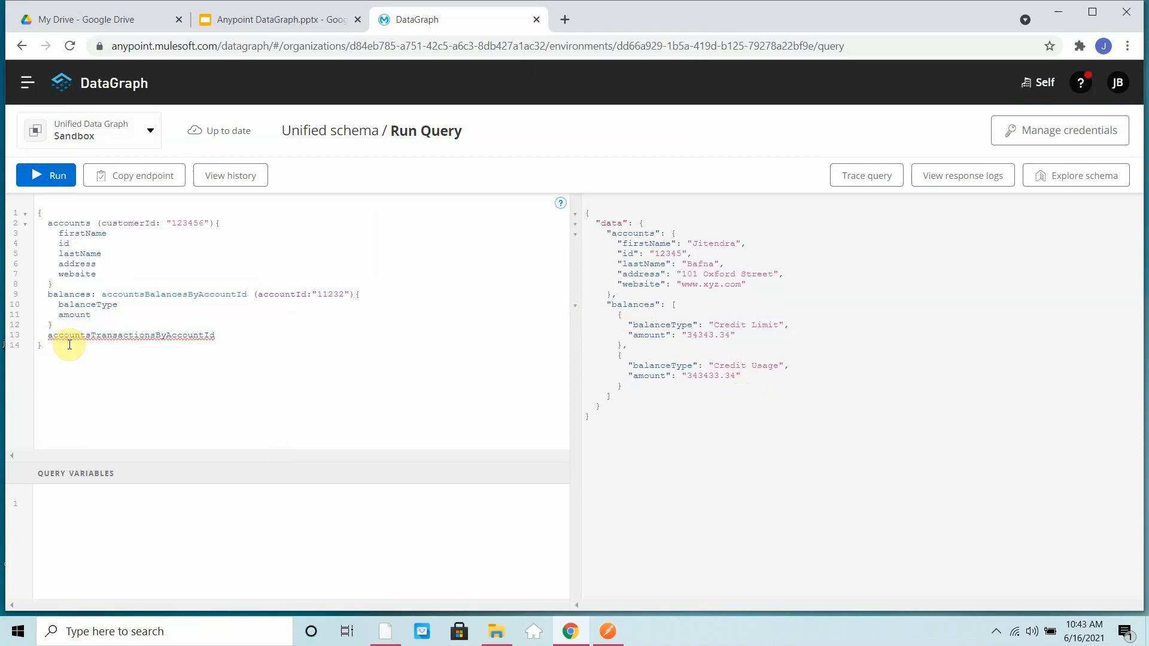
text((a)
key(Return)
text(: "112)
text({)
key(Return)
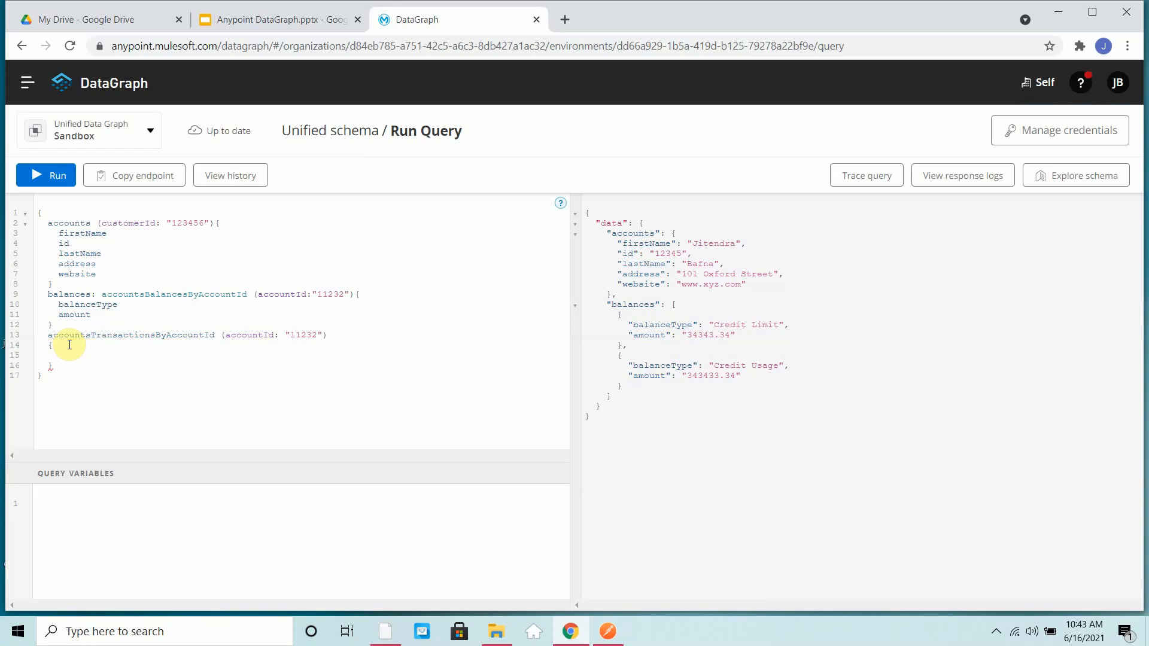
- Add the subfields transactionId and amount to the accountsTransactionsByAccountId query
key(ctrl+space)
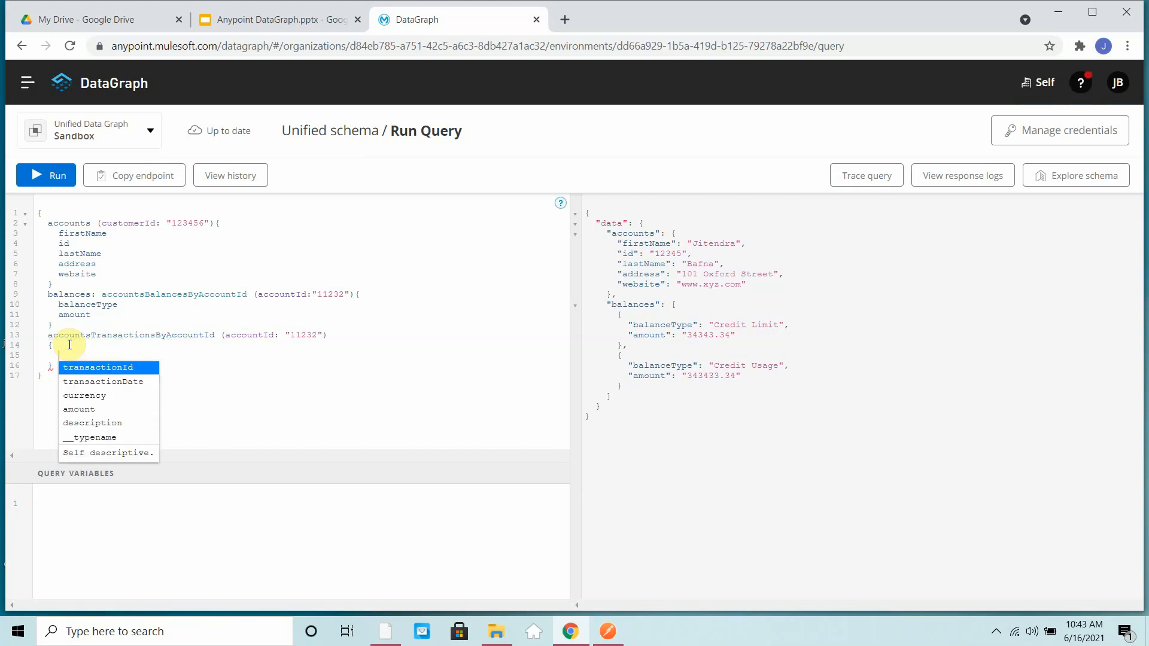
key(Return)
key(Return)
key(ctrl+space)
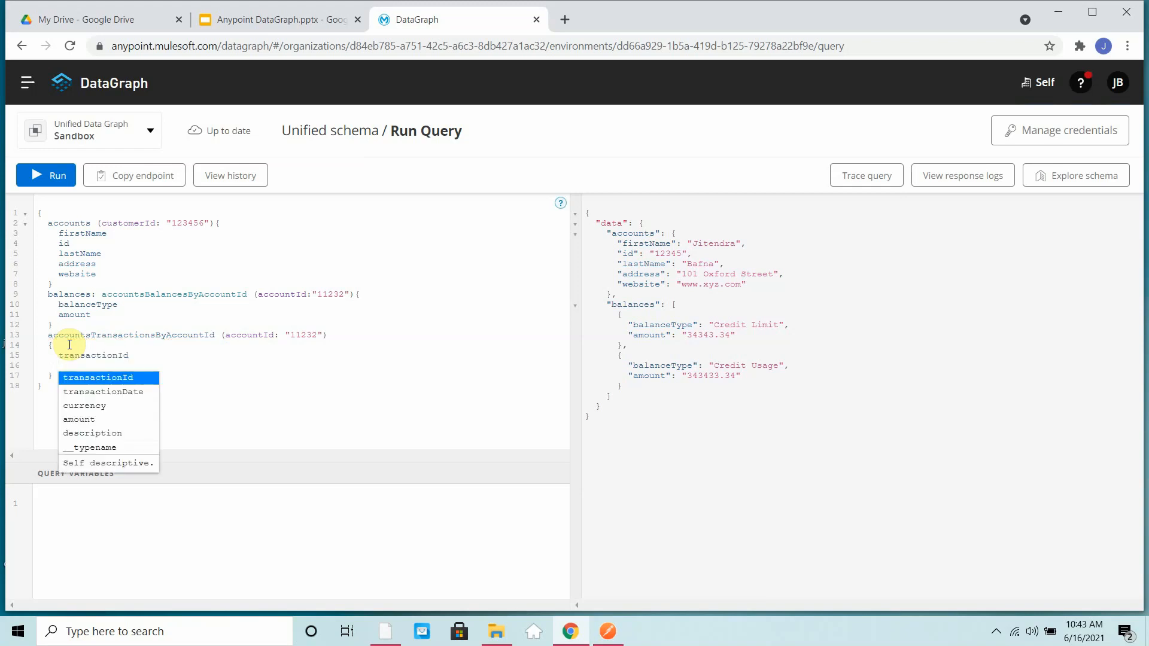
key(Down)
key(Down)
key(Down)
key(Return)
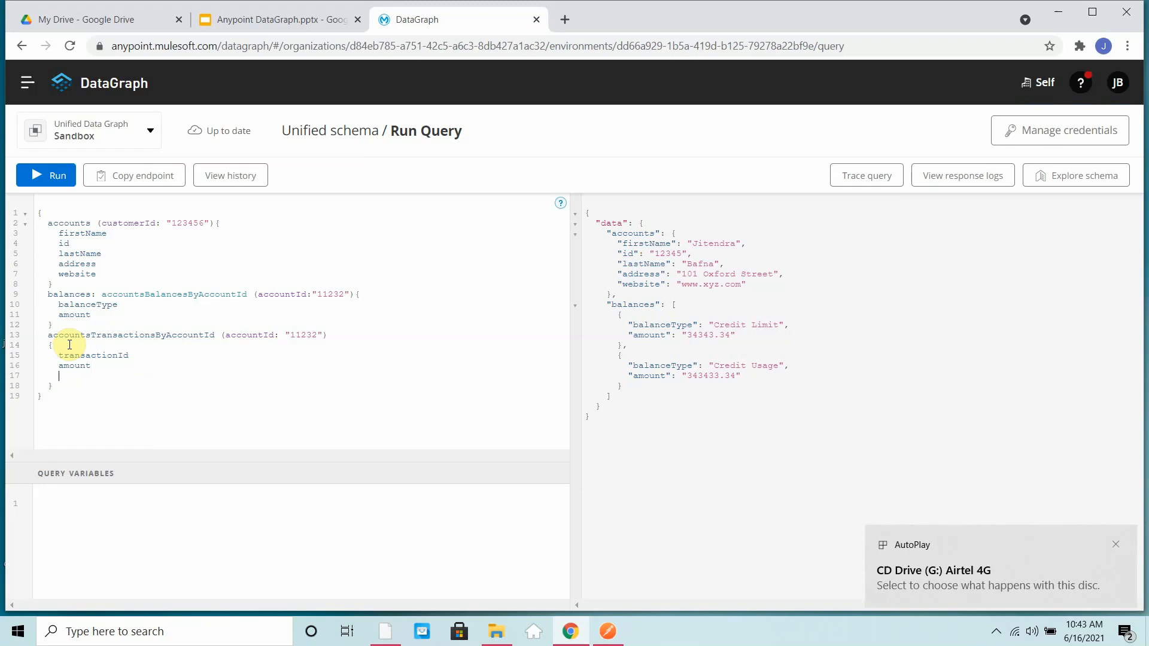
- Add the currency field below amount in the transactions query and run the combined query
key(ctrl+space)
key(Down)
key(Down)
key(Down)
key(Down)
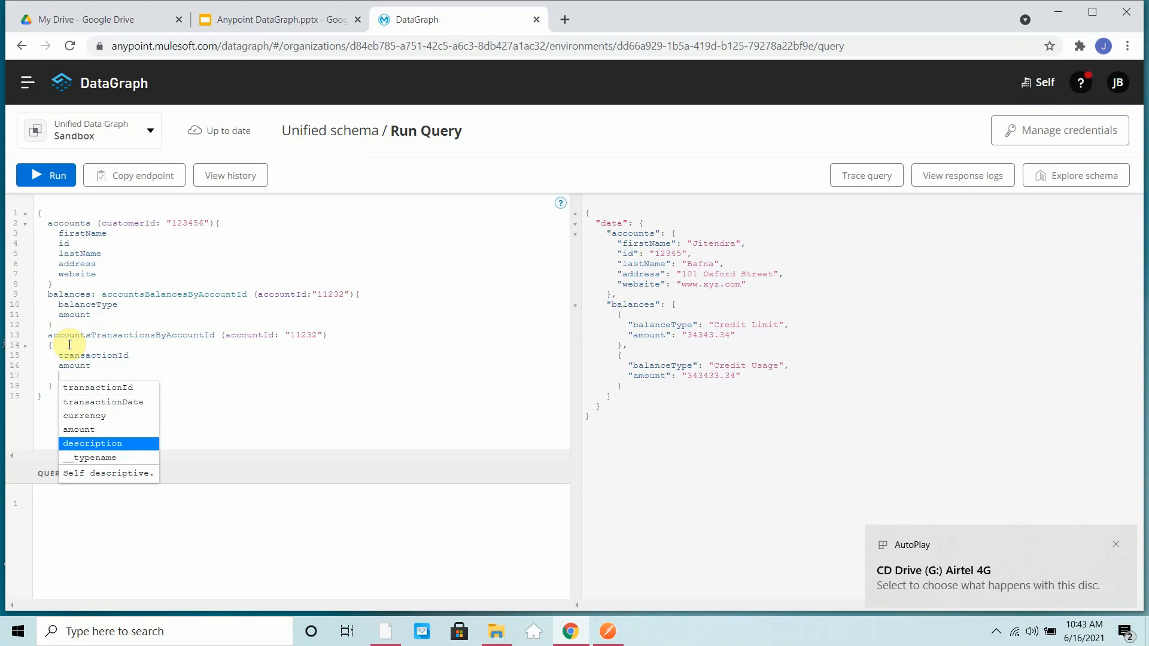
key(Up)
key(Up)
key(Return)
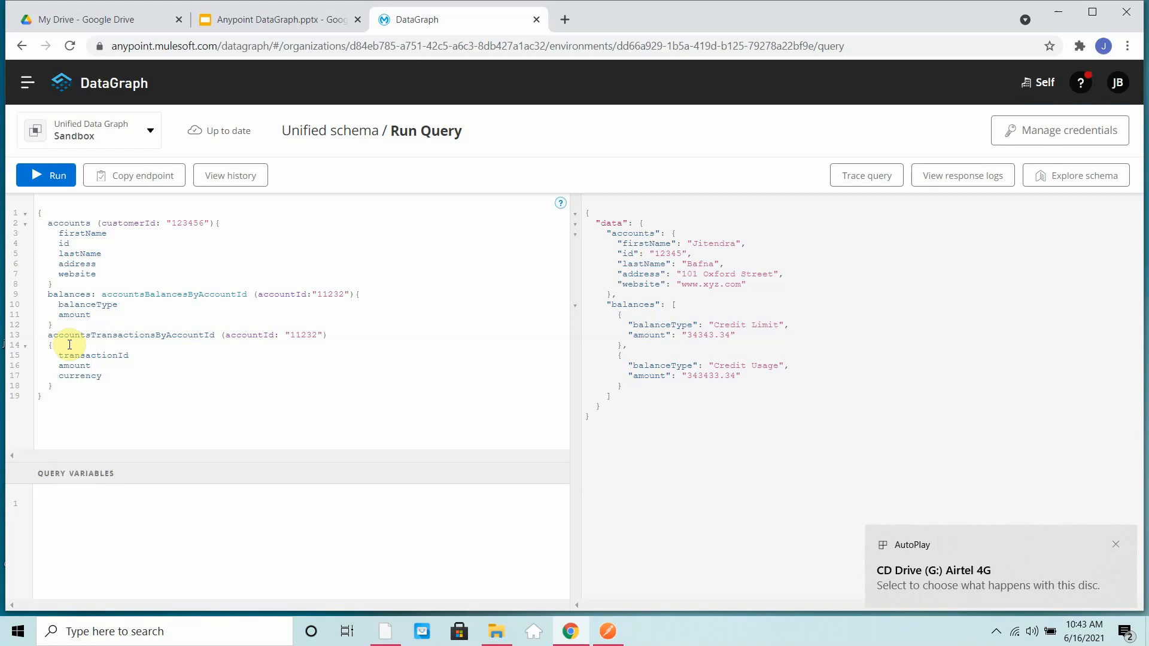
click(50, 177)
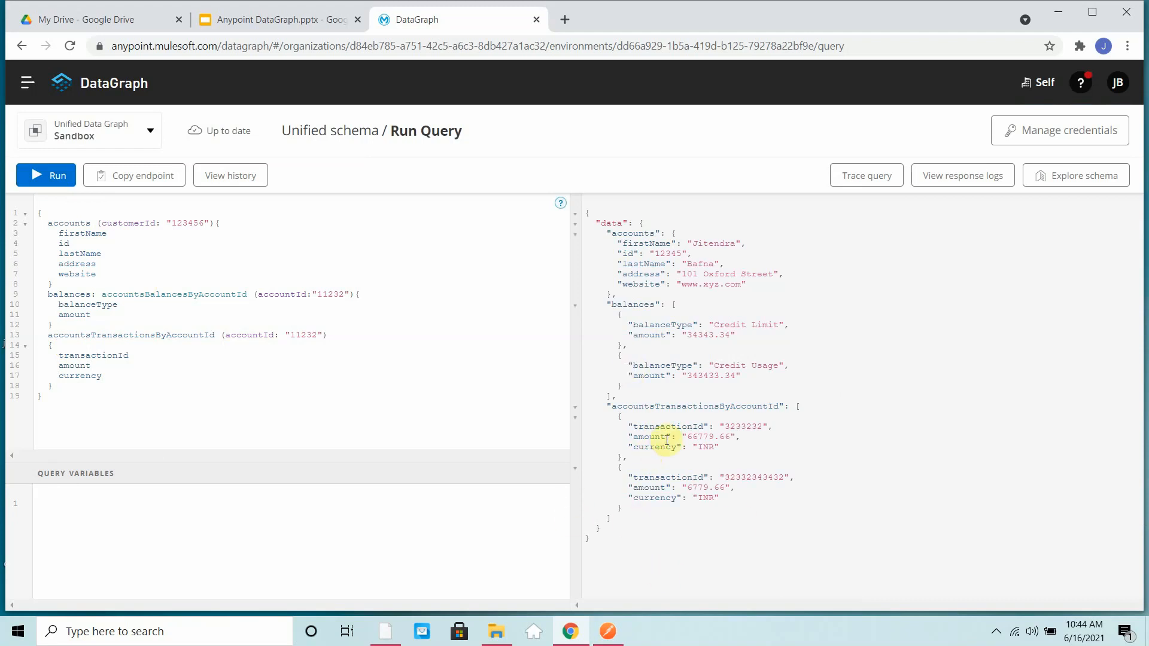
- Give the accountsTransactionsByAccountId query the alias transactions and rerun the query
click(47, 334)
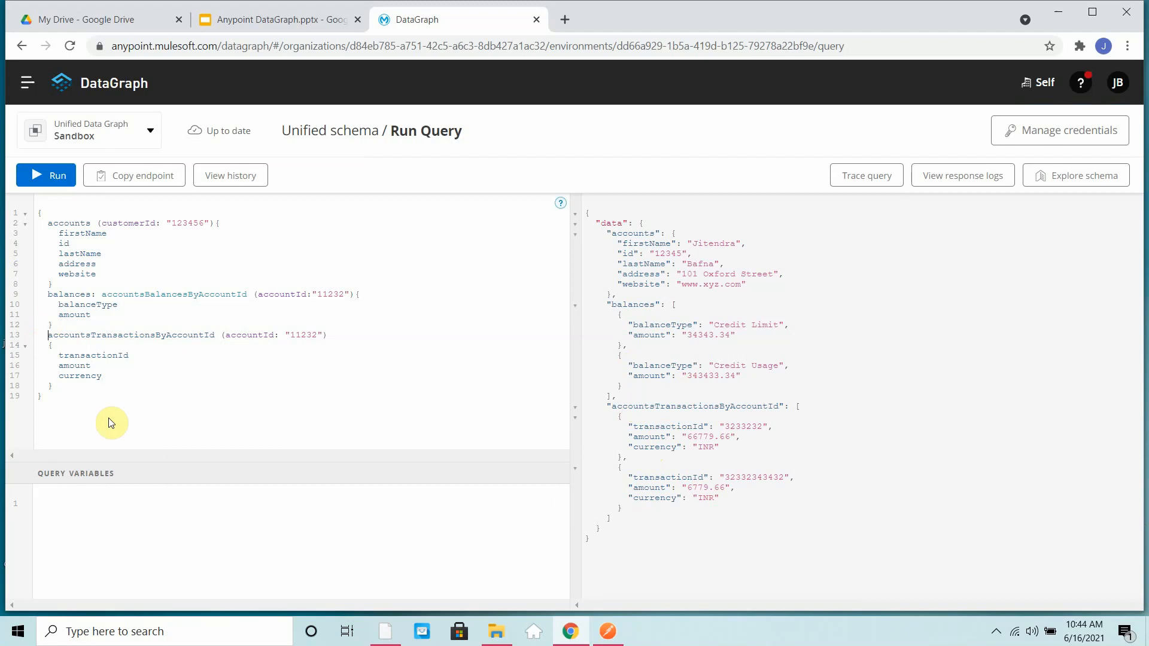
text(transacti)
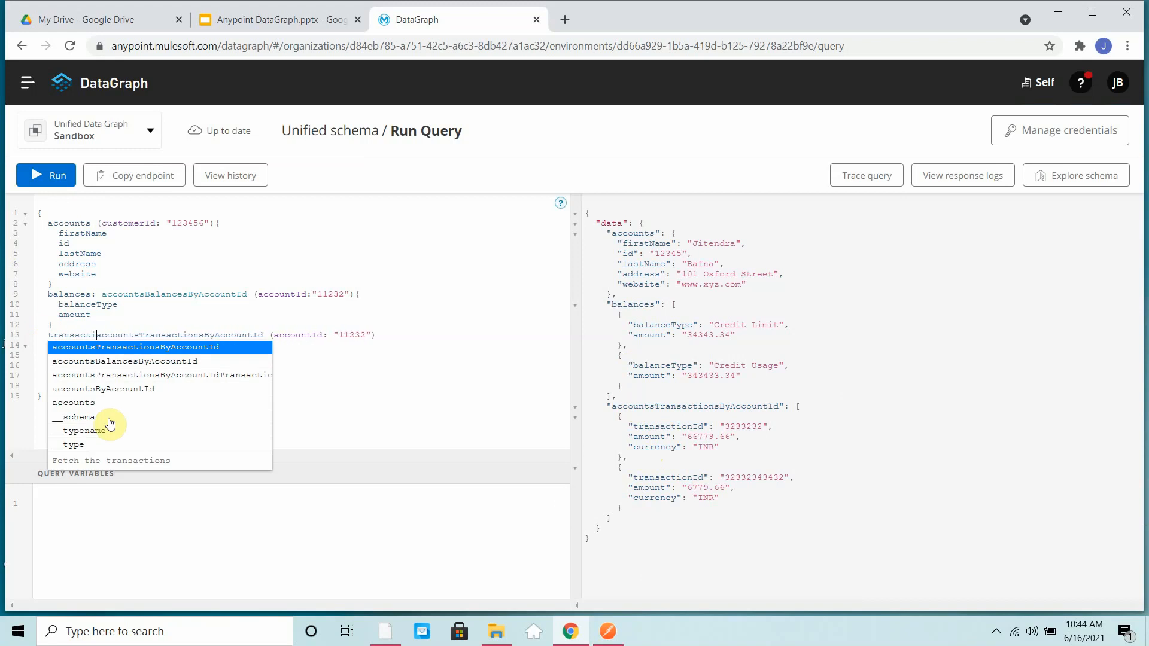
text(ons:)
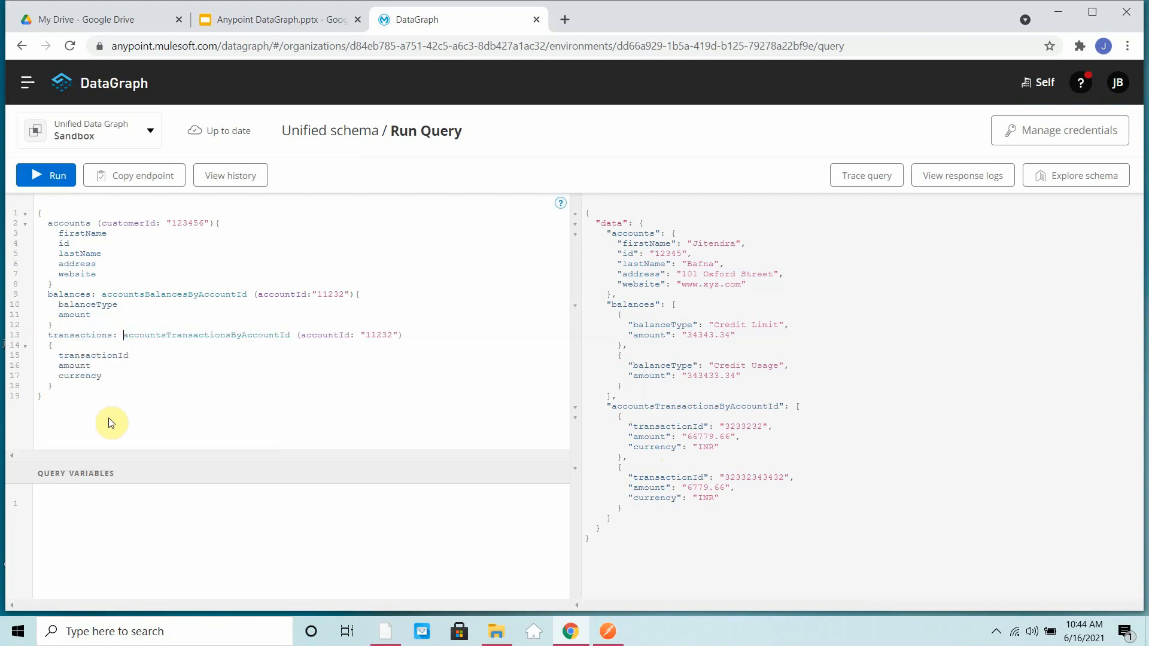
click(53, 185)
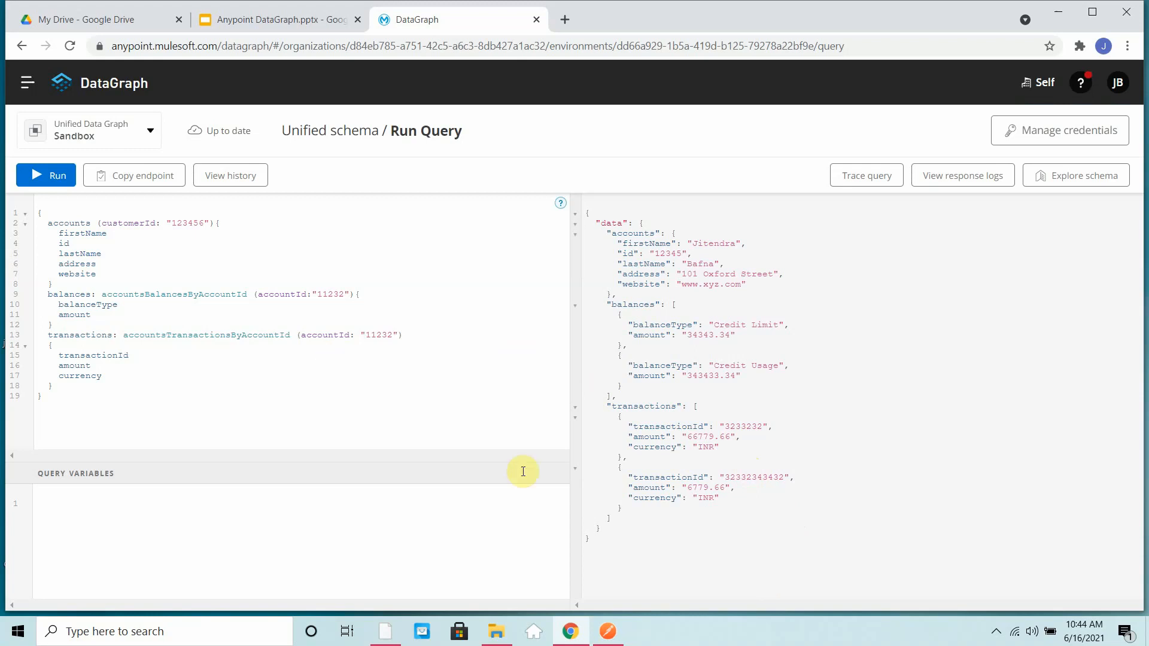
- Open the endpoint details for the unified schema query and copy the GraphQL endpoint URL for accessing data
click(158, 183)
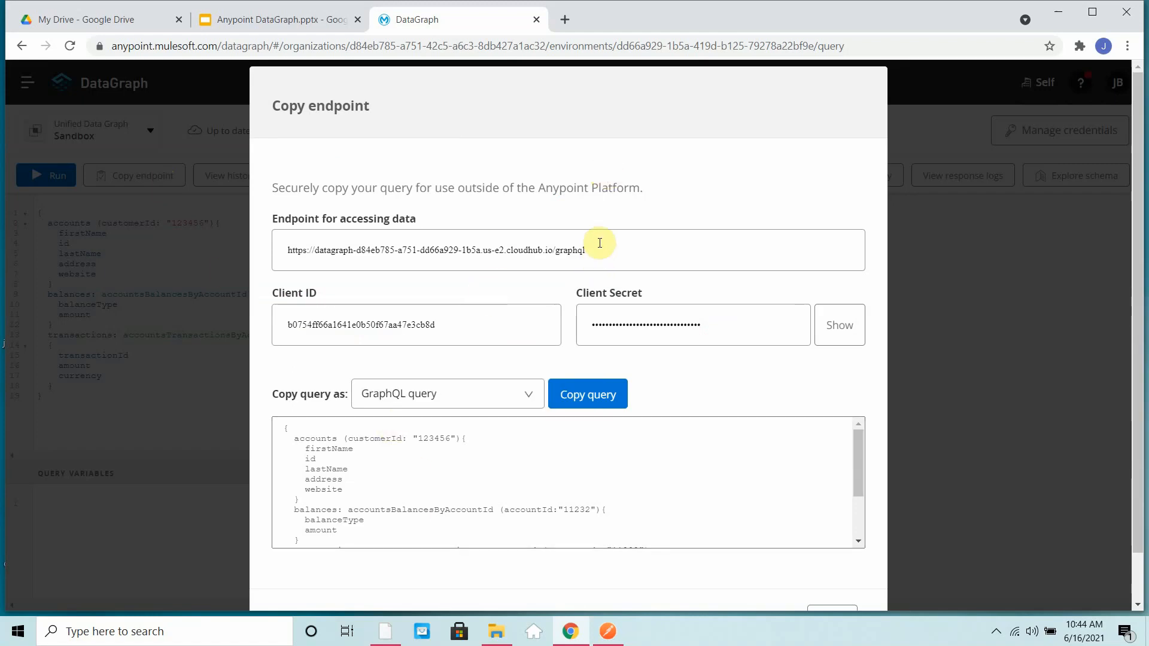
click(926, 197)
click(150, 177)
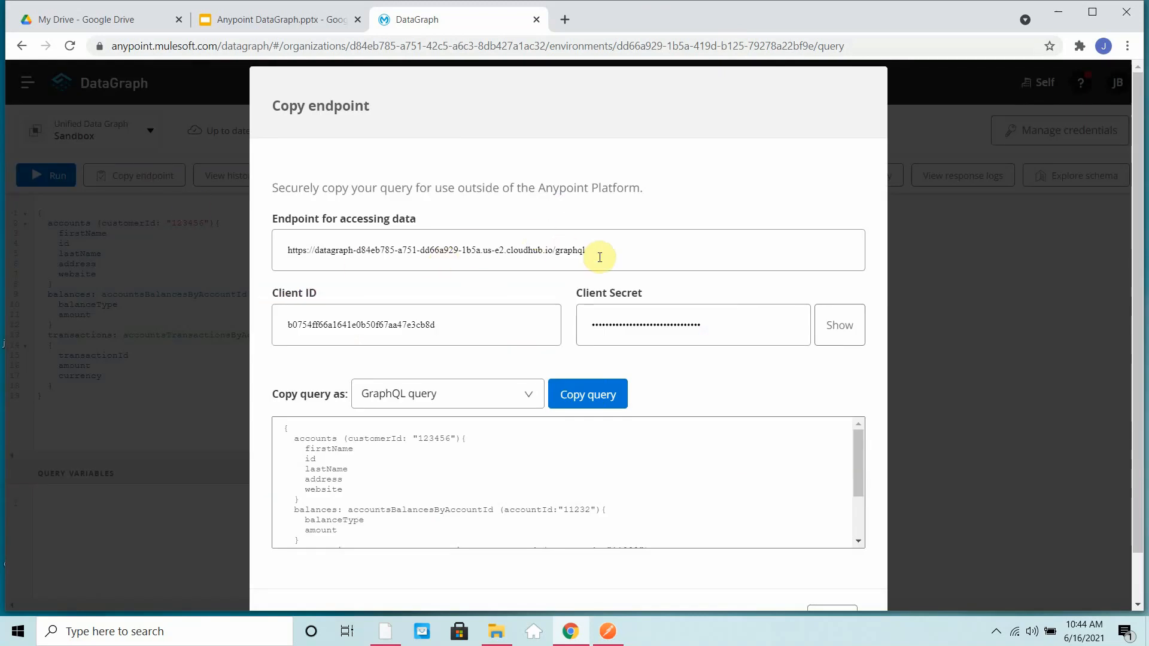
drag(599, 251, 253, 251)
key(ctrl+c)
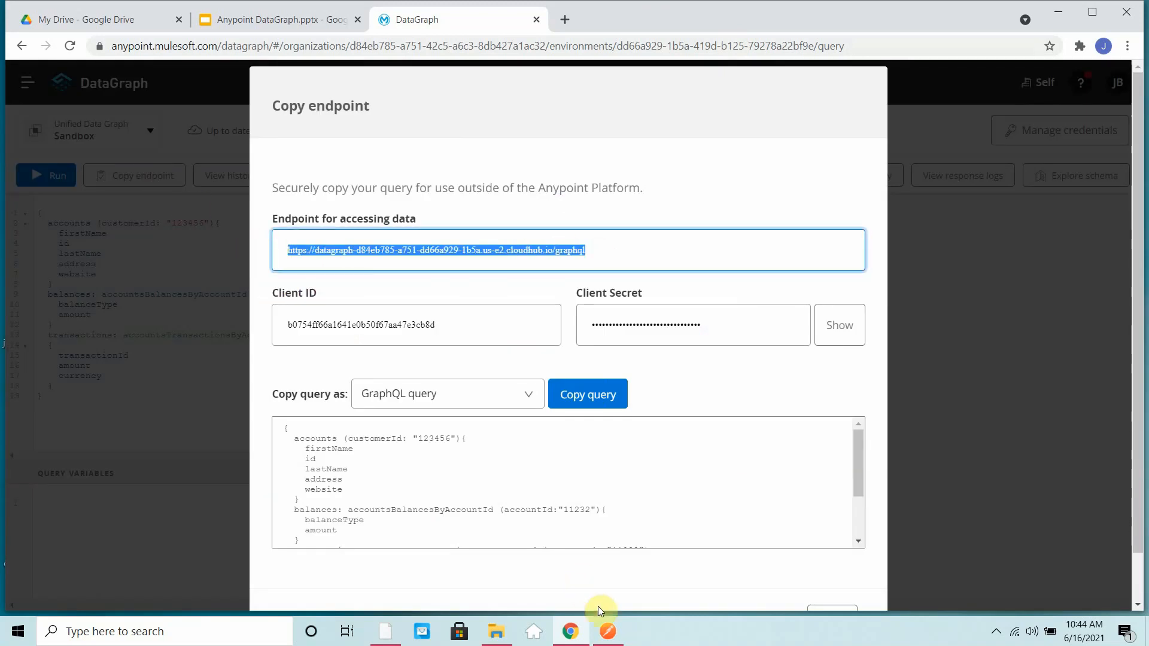
- Switch to Postman, replace the request URL with the copied DataGraph endpoint and set the method to POST
click(608, 631)
click(532, 162)
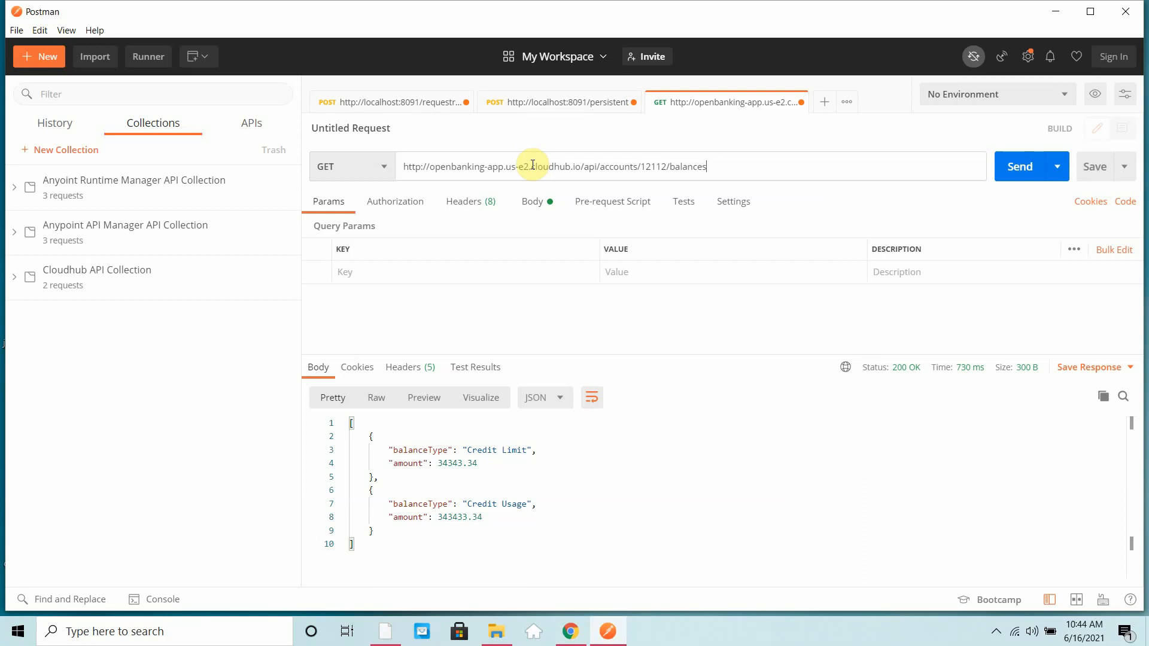
key(ctrl+a)
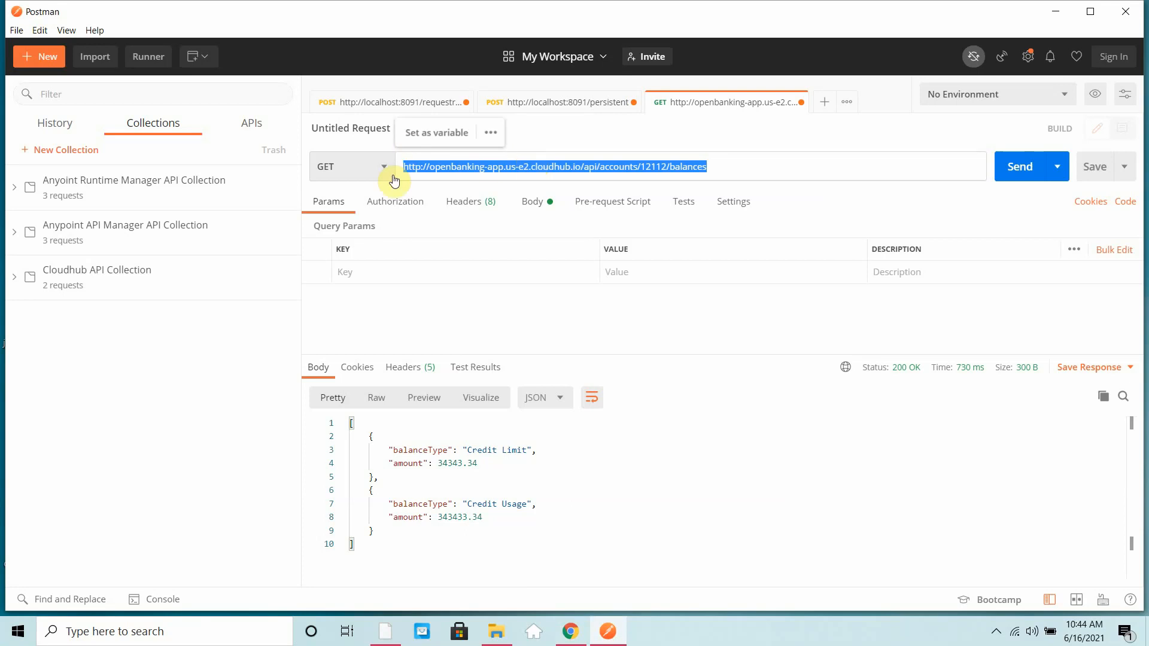
key(ctrl+v)
click(377, 168)
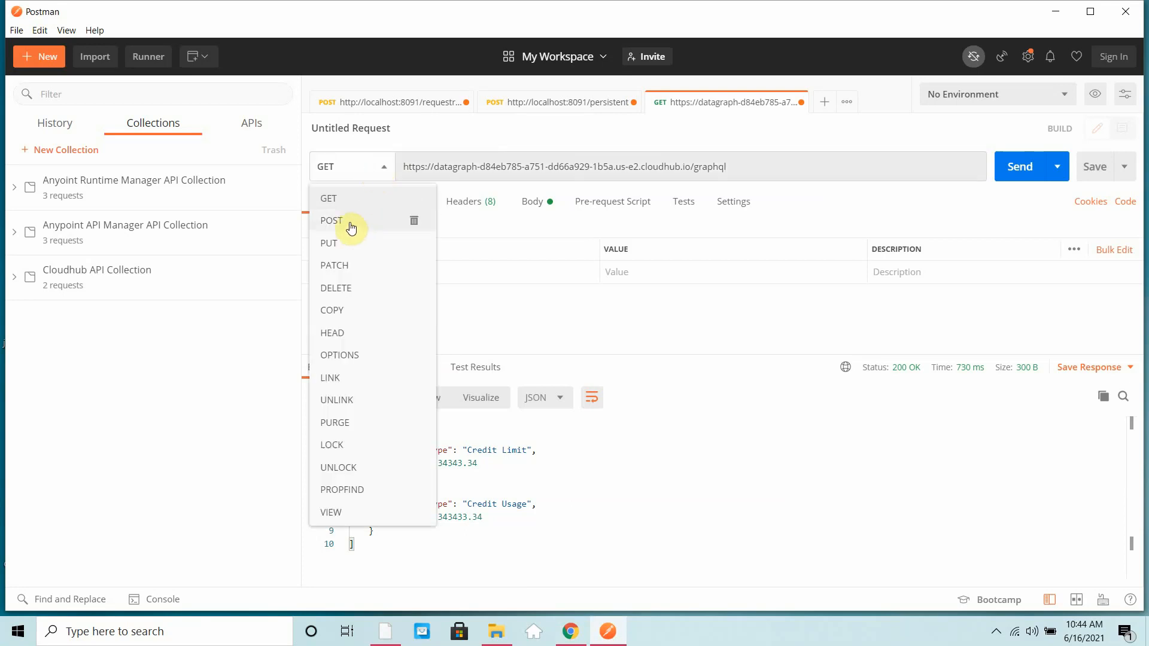
click(350, 221)
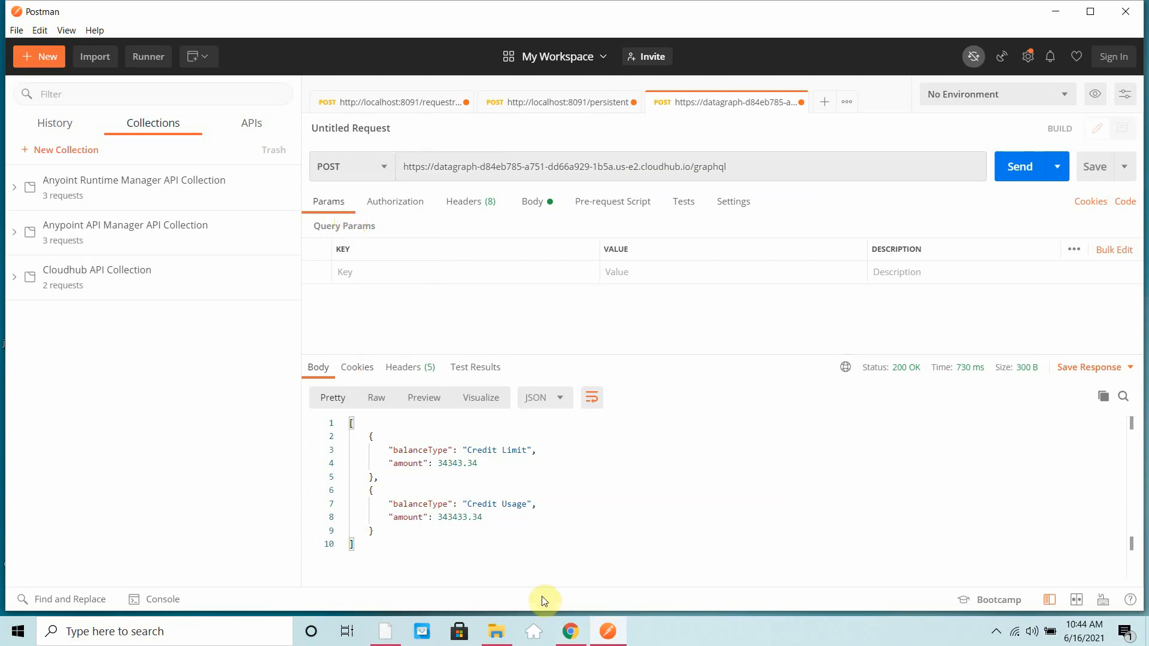
- Copy the Client ID from DataGraph's endpoint details and add it in Postman as the value of a client_id request header
click(579, 636)
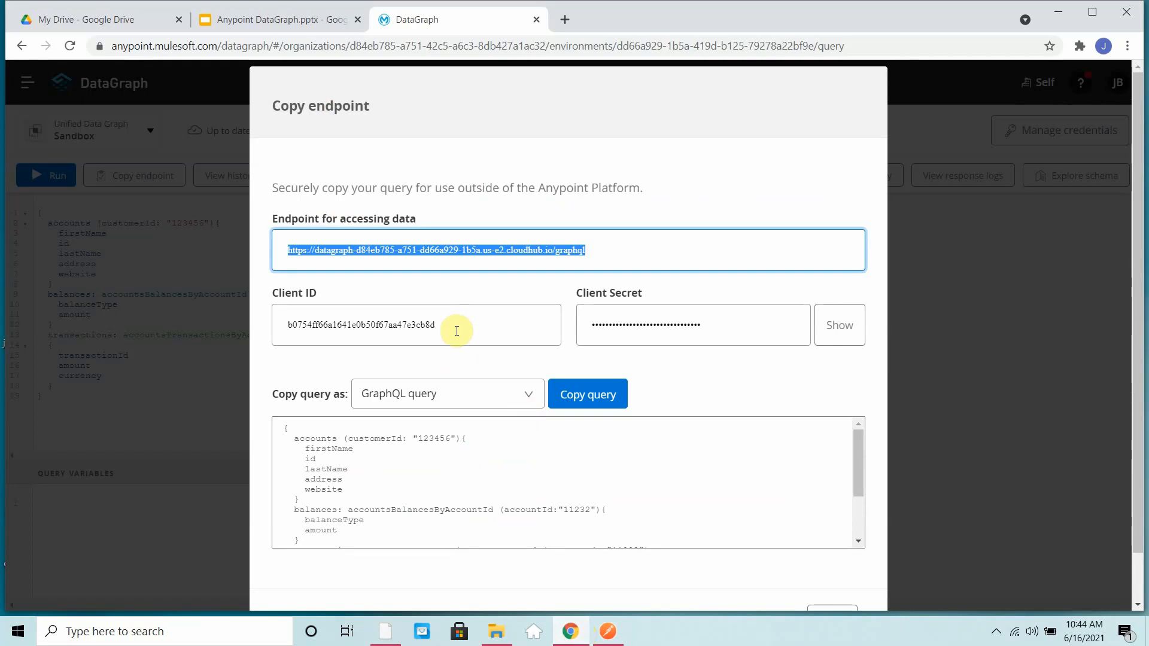
drag(457, 327, 239, 351)
key(ctrl+c)
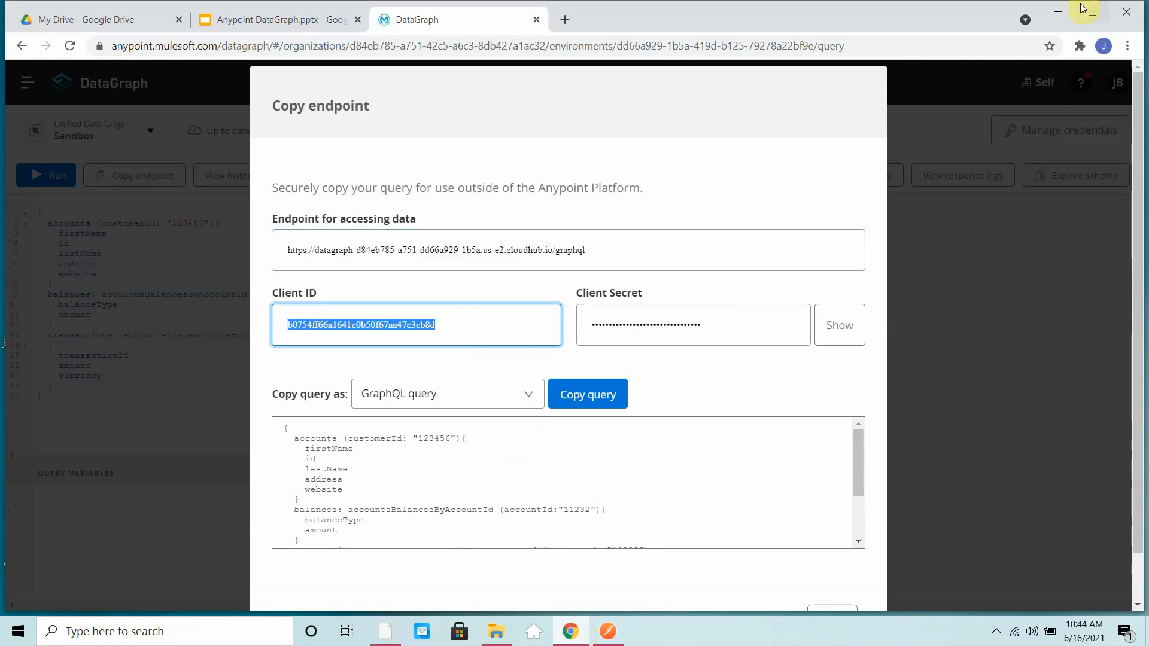
click(1058, 12)
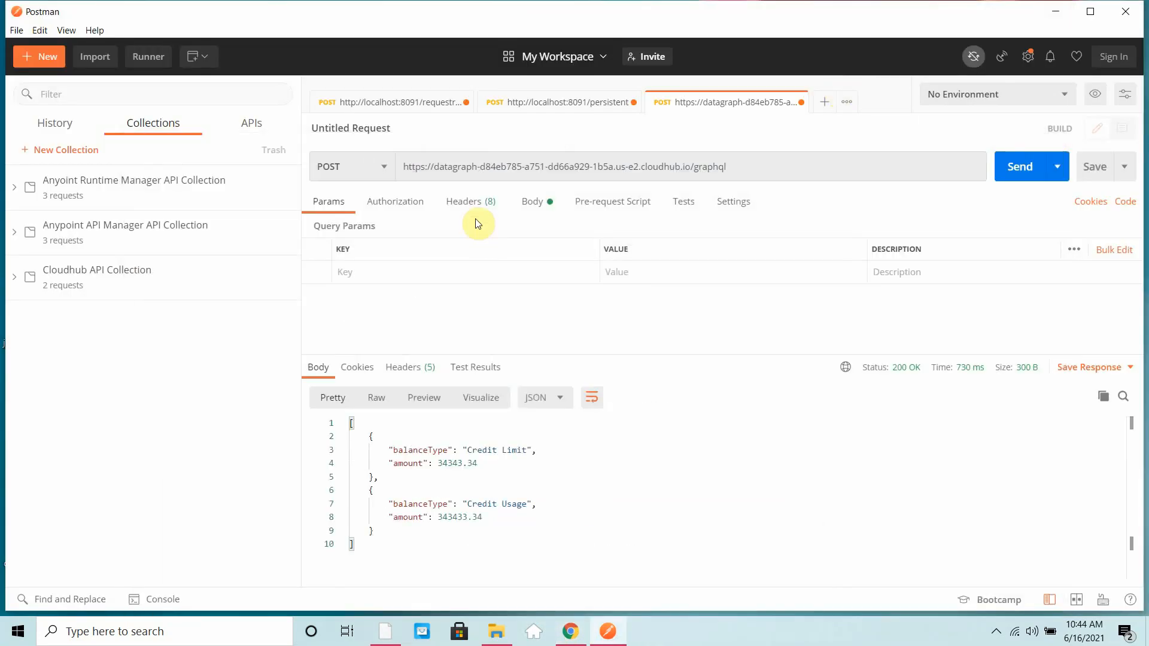
click(476, 206)
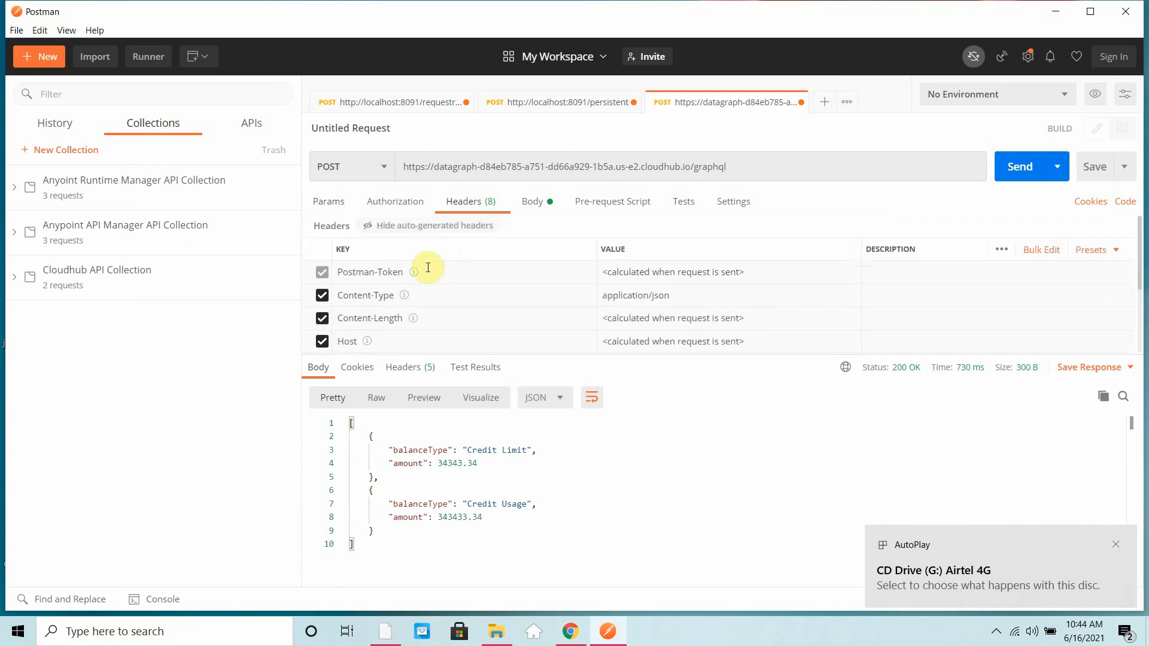
click(427, 229)
click(391, 269)
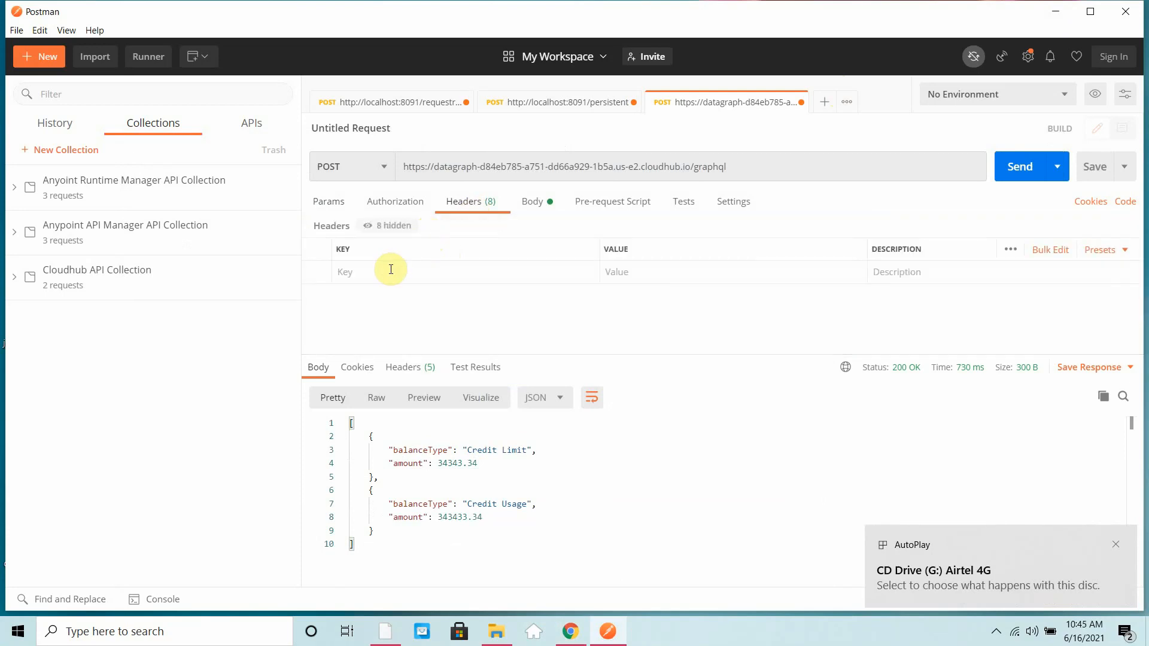
text(cli)
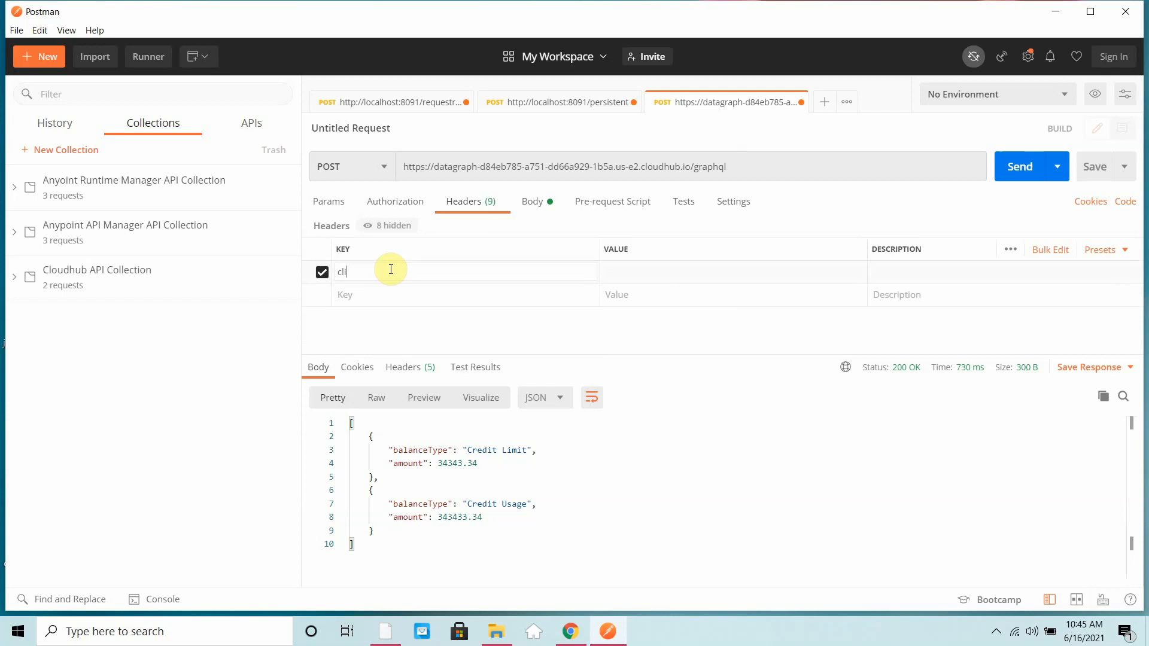
text(ent_id)
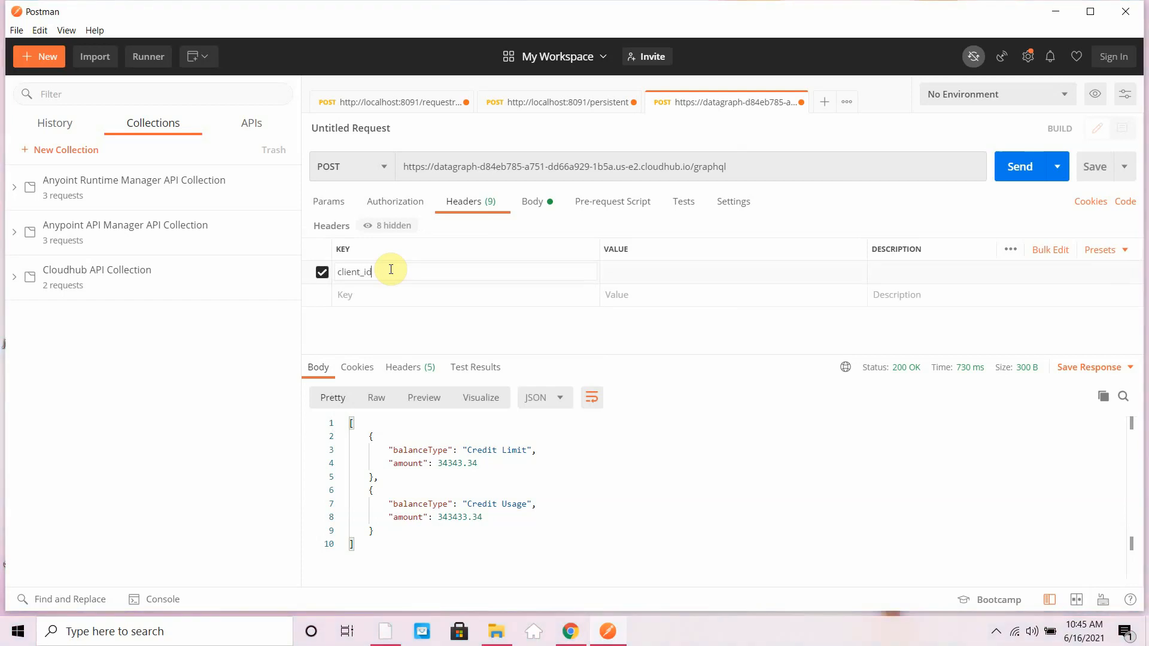
key(Tab)
key(ctrl+v)
- Add a second request header with the key client_secret
click(356, 292)
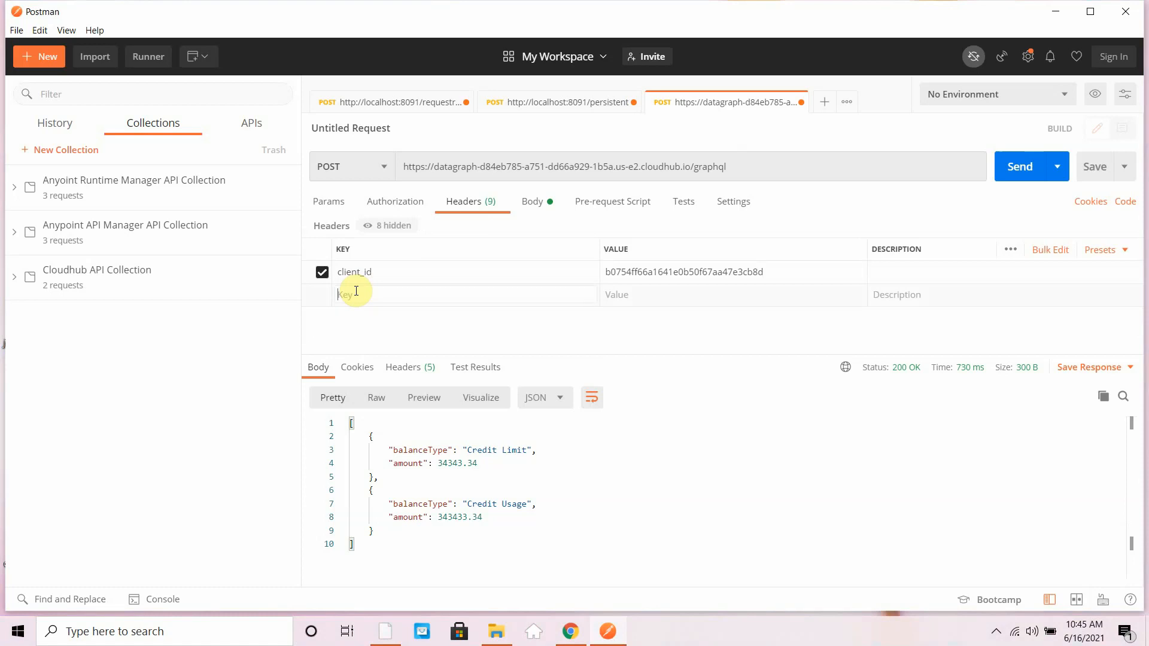
text(cli)
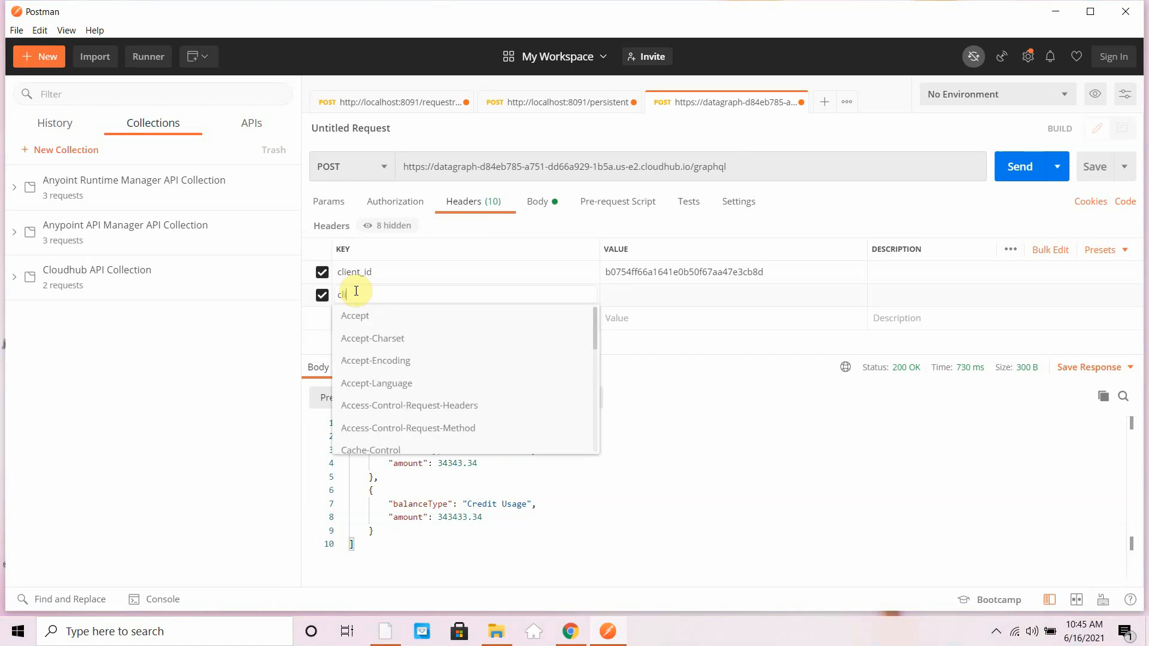
text(ent_secret)
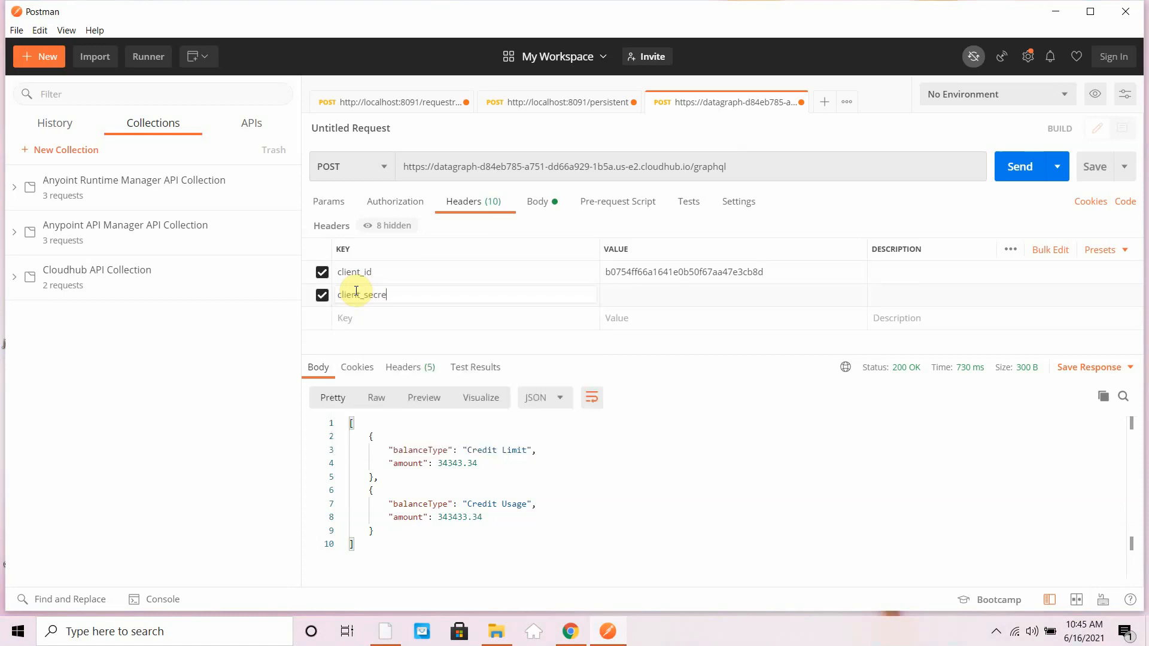
- Reveal and copy the Client Secret in DataGraph's endpoint details and paste it as the client_secret header value in Postman
click(570, 632)
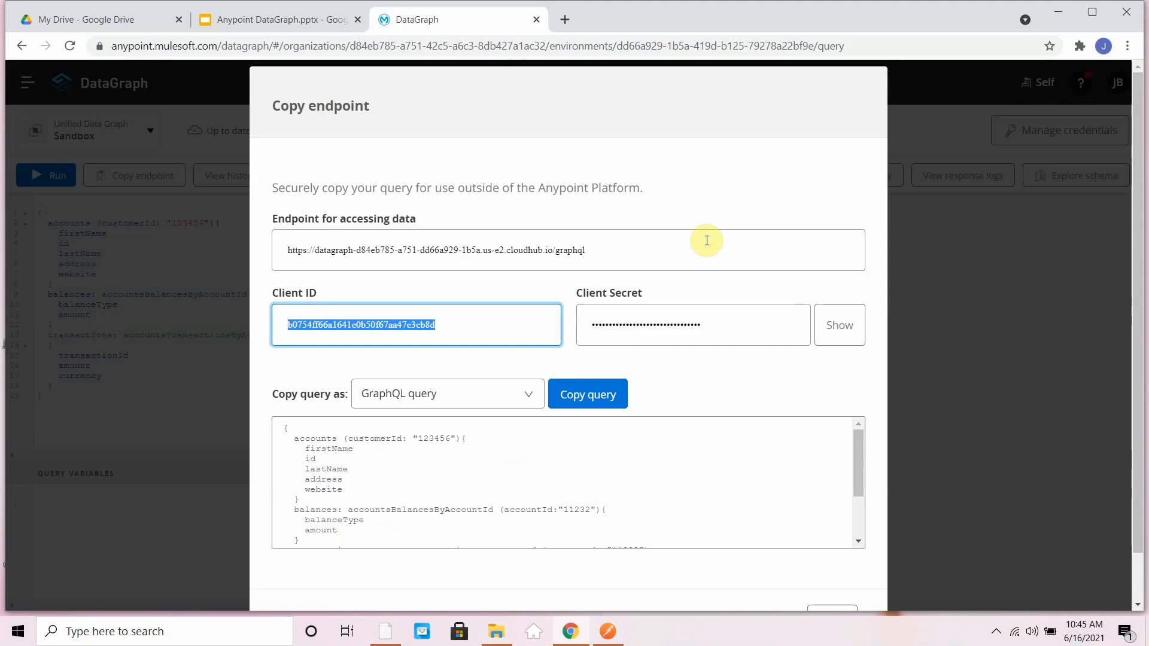
click(835, 325)
click(779, 322)
double_click(777, 322)
key(ctrl+c)
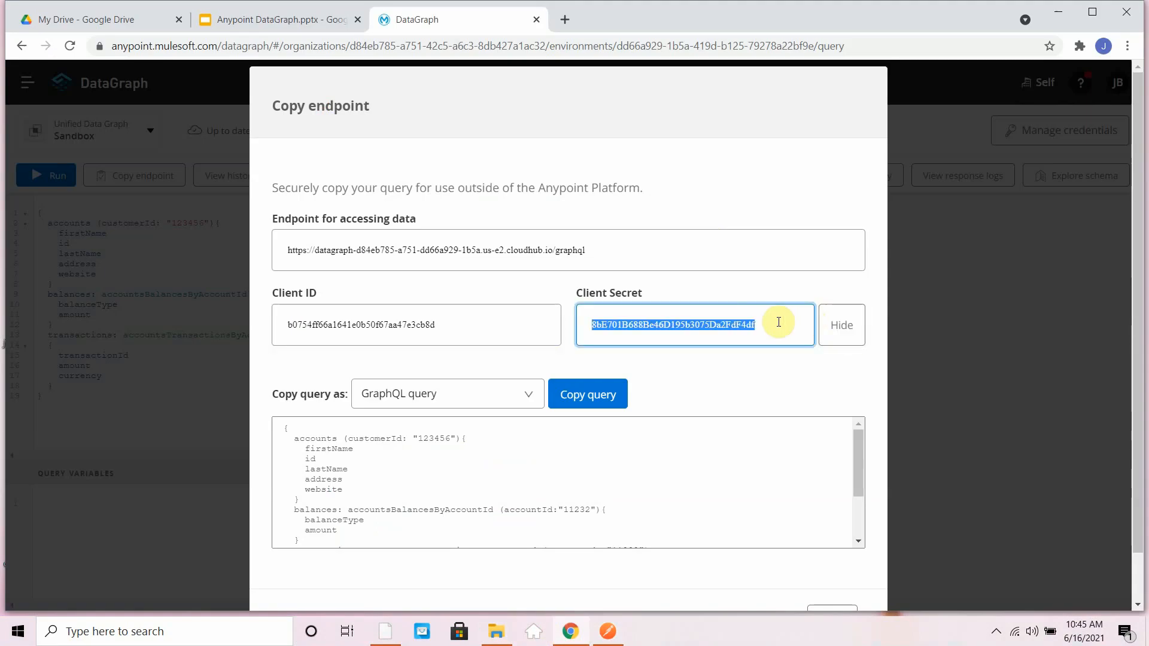
click(1058, 12)
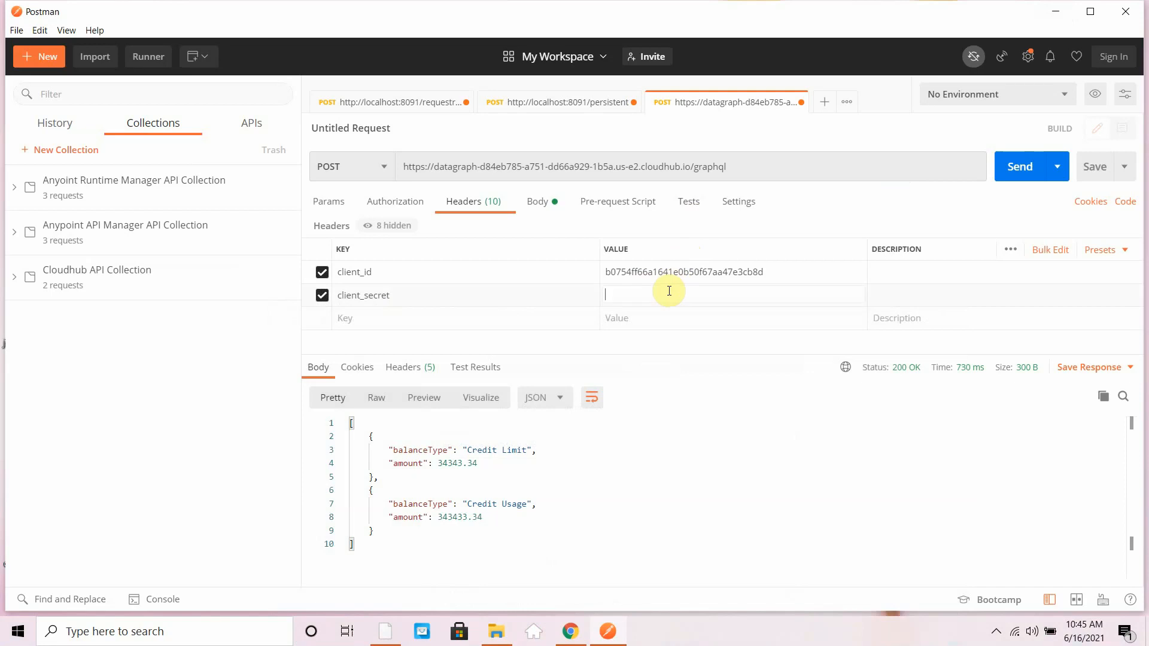
key(ctrl+v)
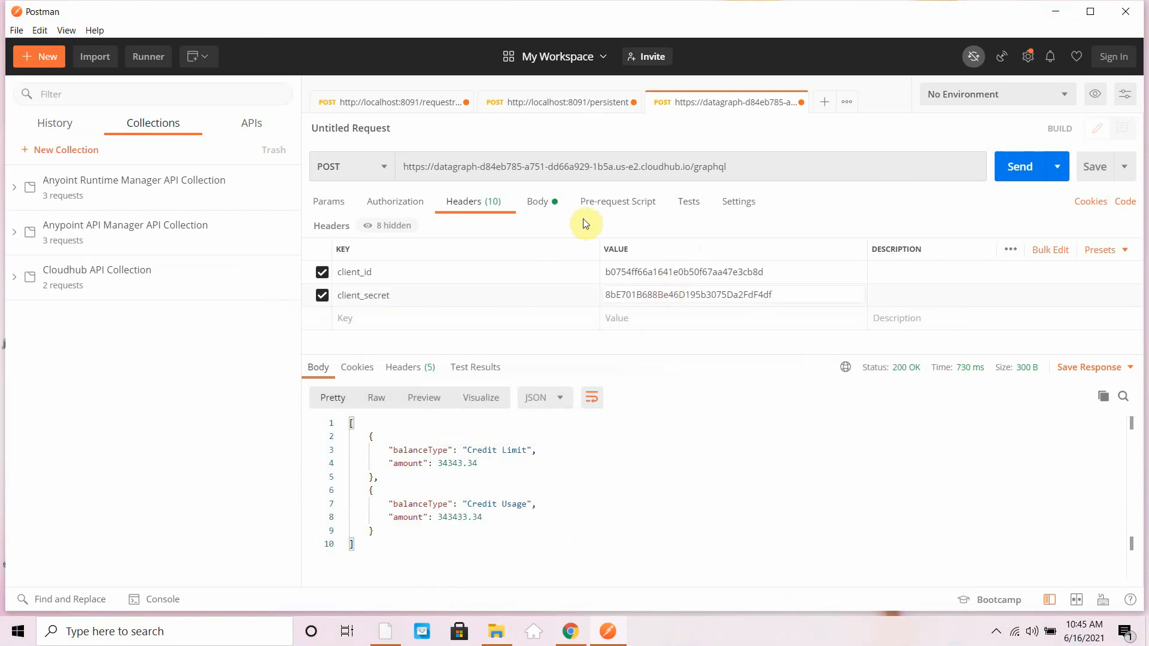
- Set the Postman request body type to GraphQL and copy the complete combined query from the DataGraph query editor
click(533, 208)
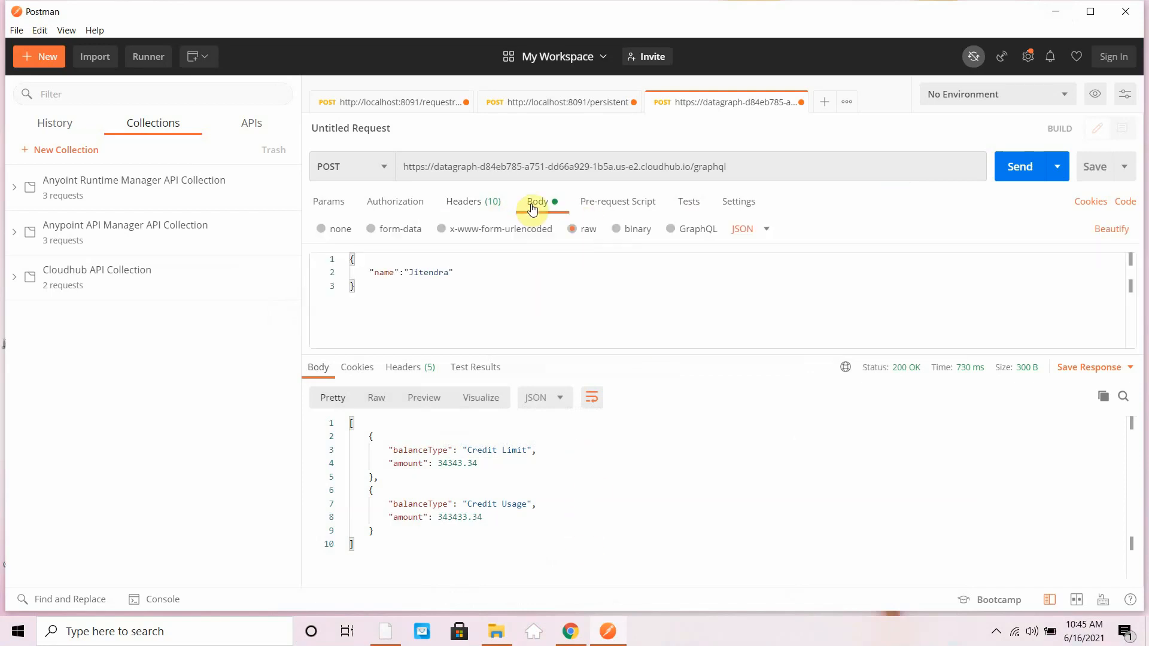
click(671, 232)
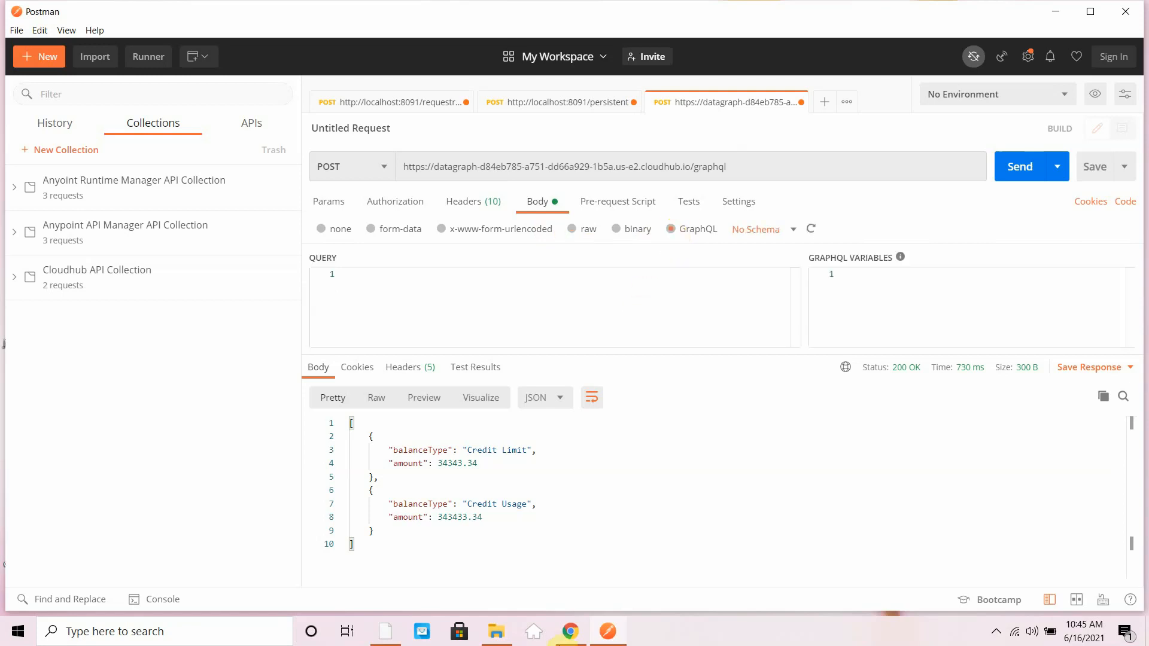
click(572, 632)
click(214, 352)
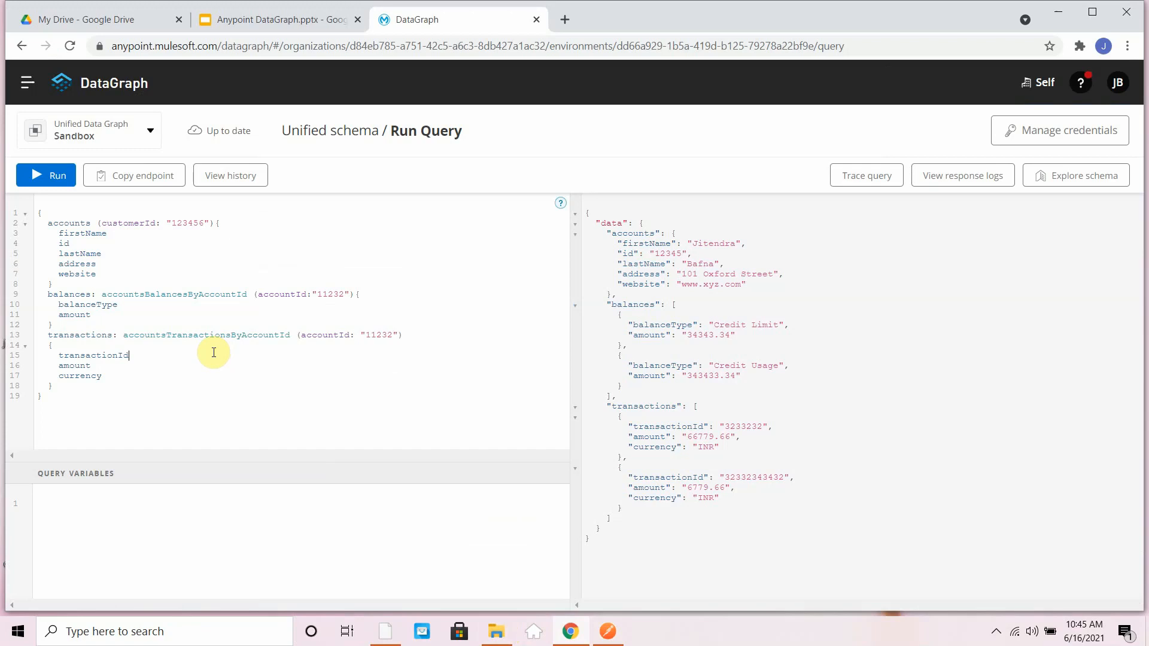
key(ctrl+a)
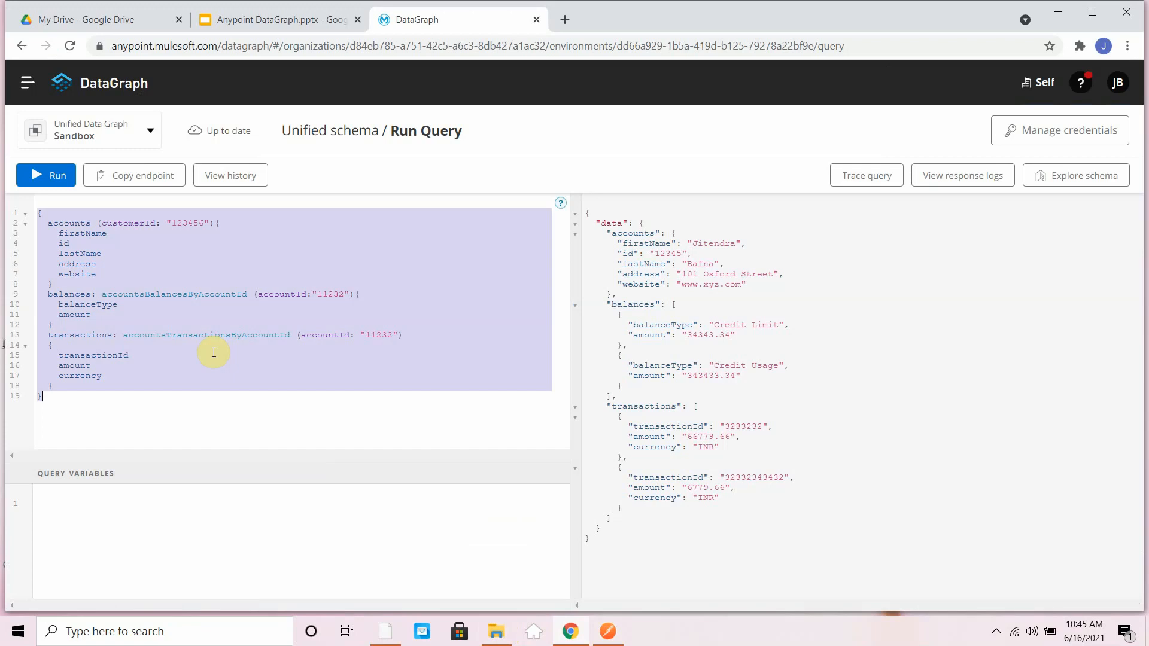
- Paste the combined query into the GraphQL query body in Postman, send the request and look through the response
click(1066, 16)
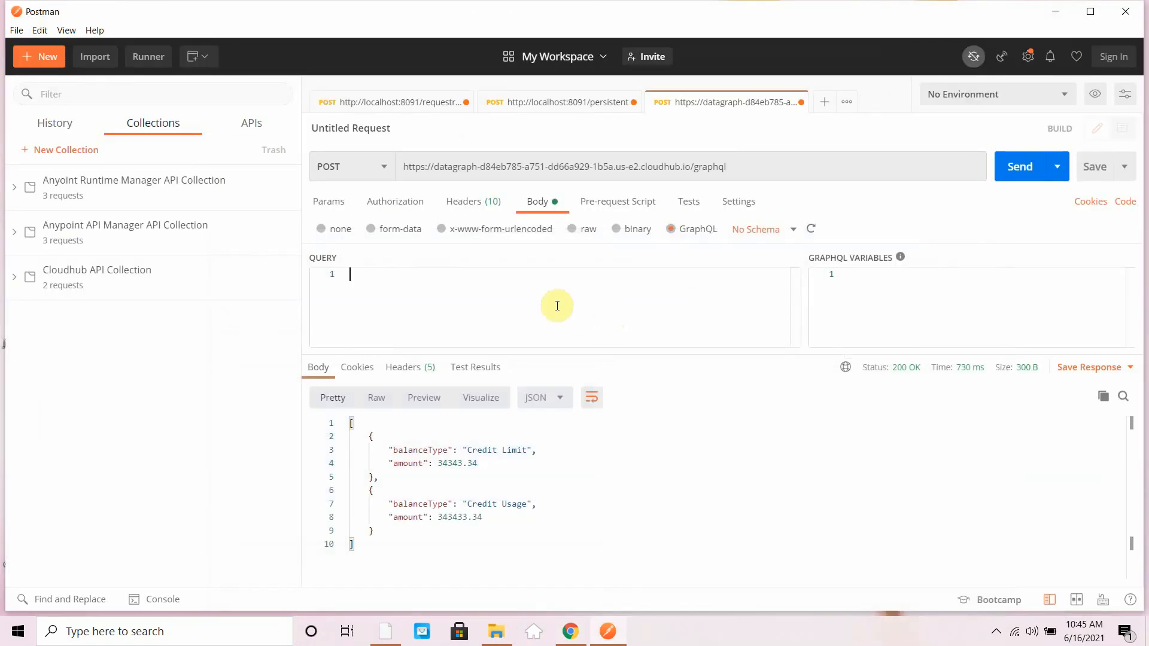
text(v)
key(BackSpace)
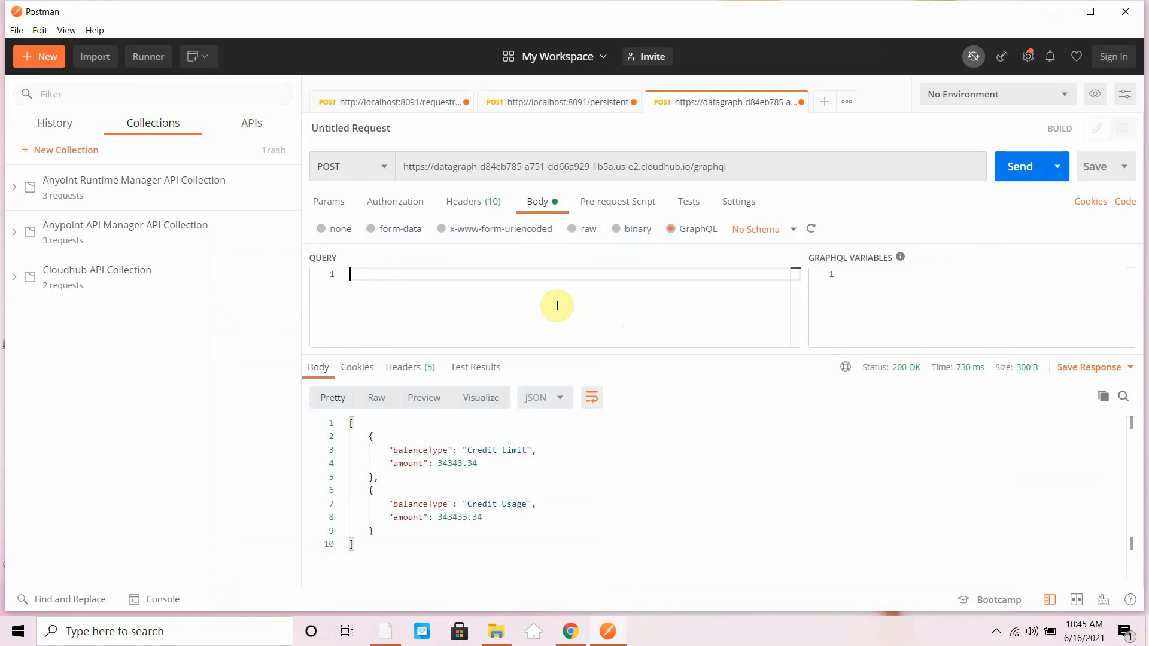
key(ctrl+v)
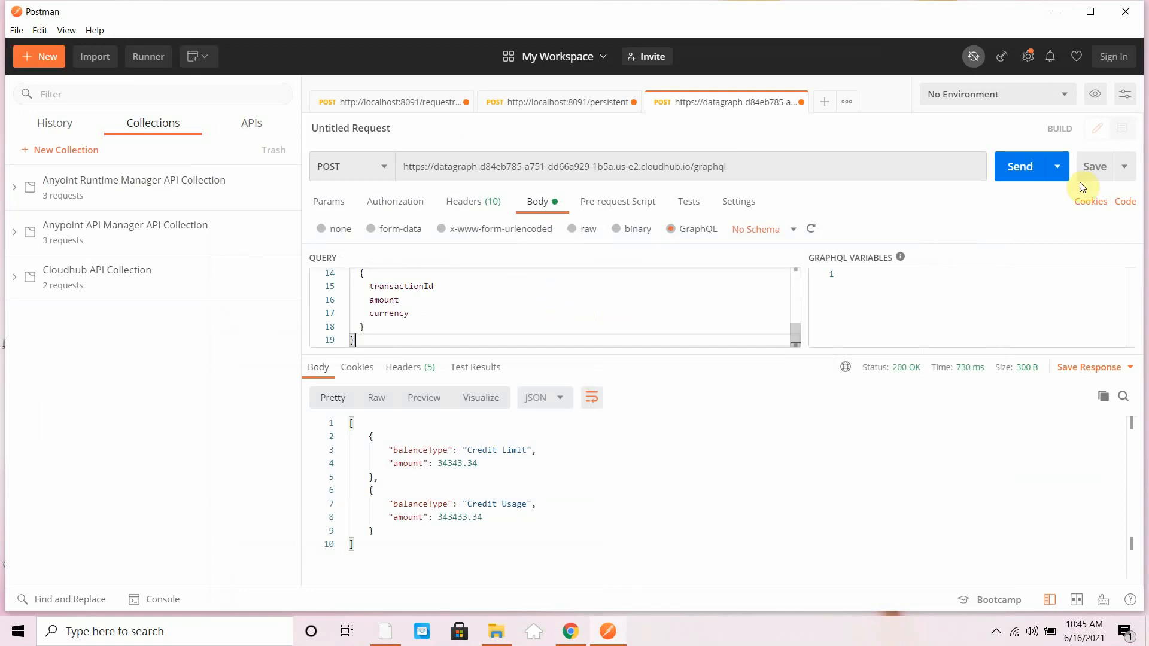
click(1037, 171)
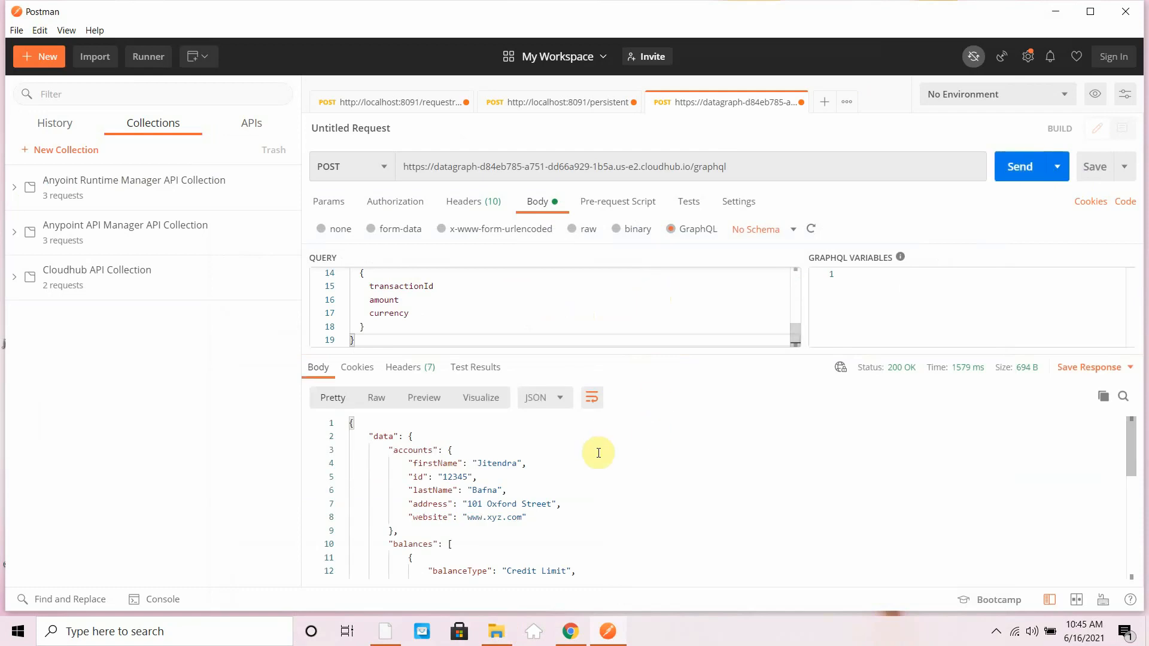
scroll(598, 453, down, 7)
scroll(599, 453, up, 7)
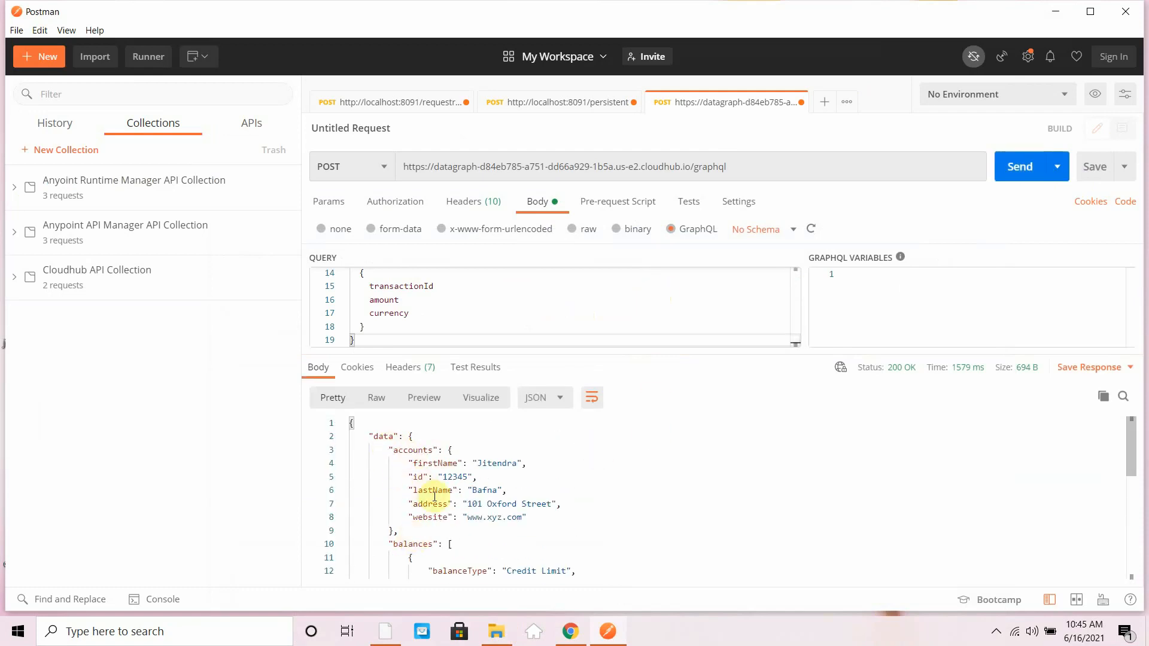
scroll(419, 479, down, 4)
scroll(507, 492, up, 4)
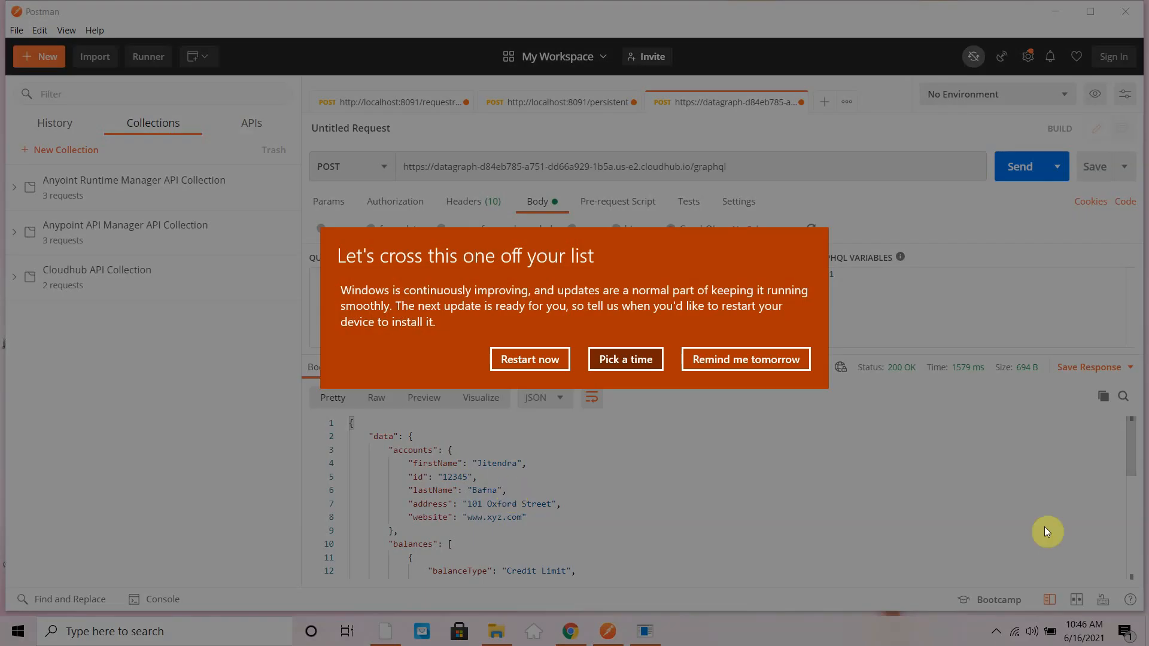
- Postpone the Windows update restart reminder until tomorrow
click(780, 358)
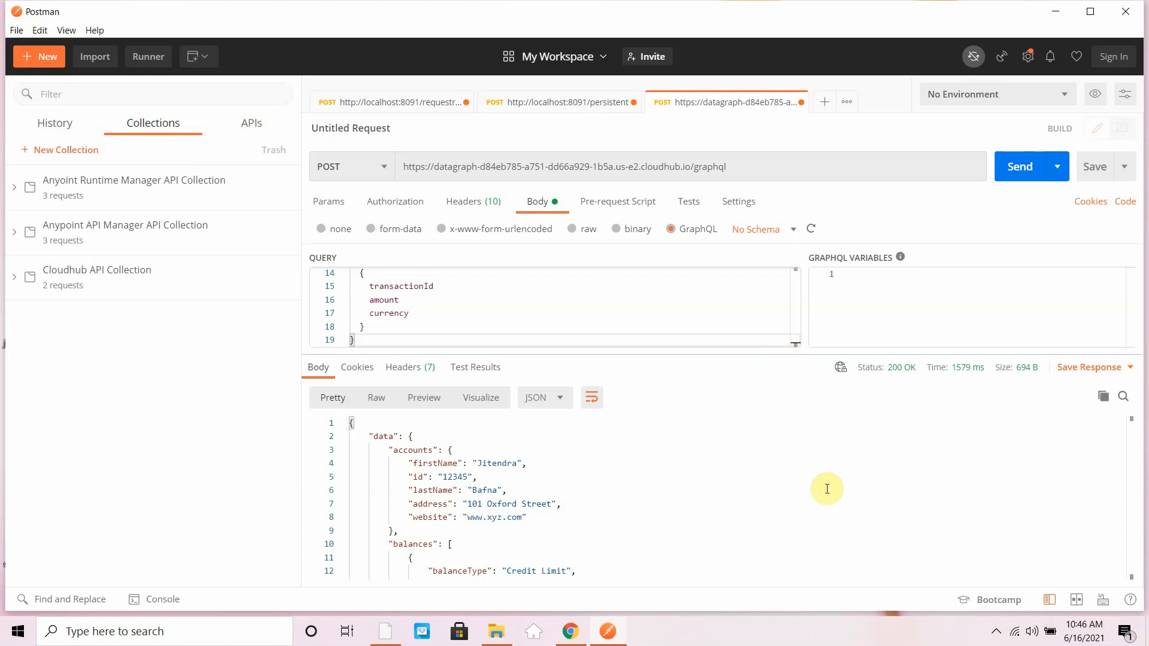
click(997, 631)
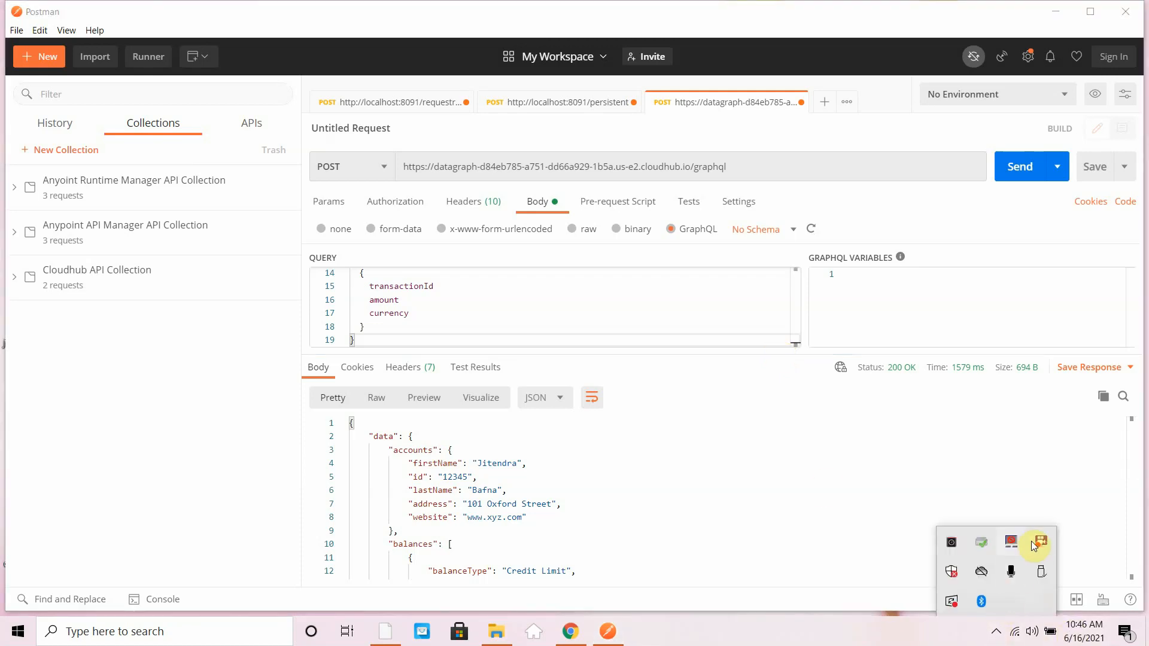